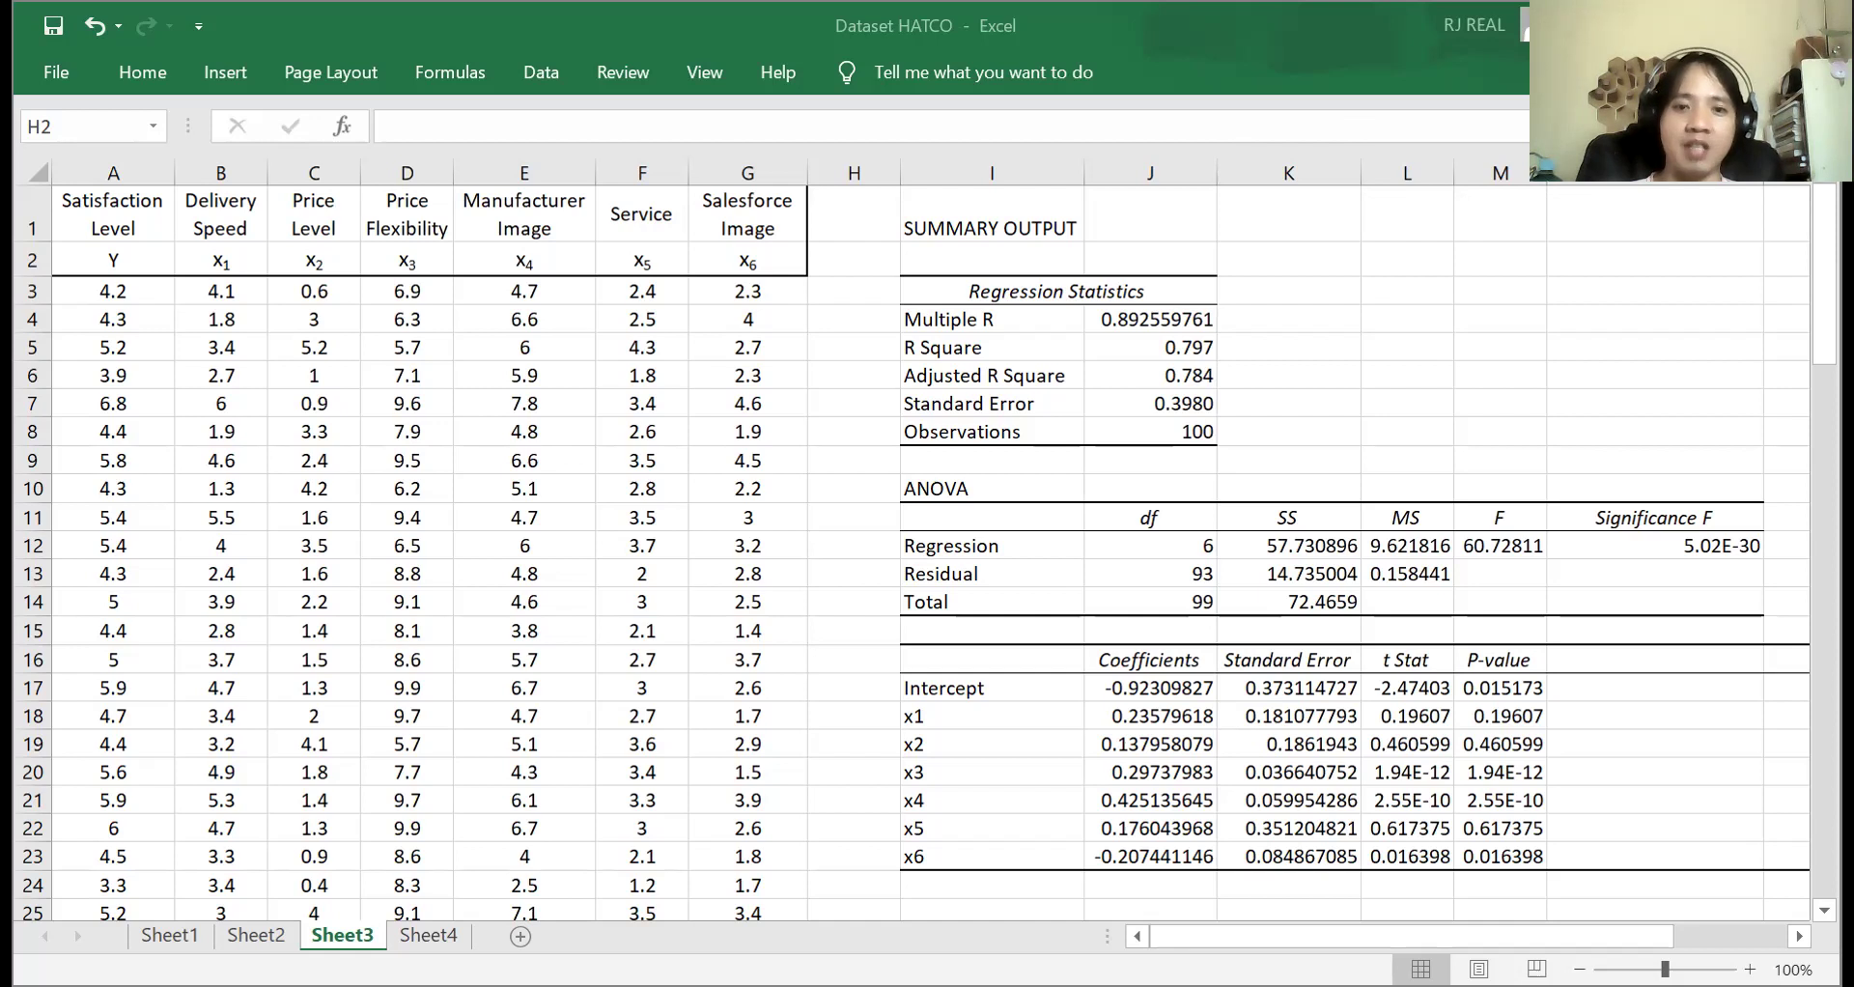
Step: Highlight in yellow the R Square, Adjusted R Square and Significance F values, plus the coefficients and P-values of x1 to x6
{"action": "left_click", "coordinate": [1686, 645]}
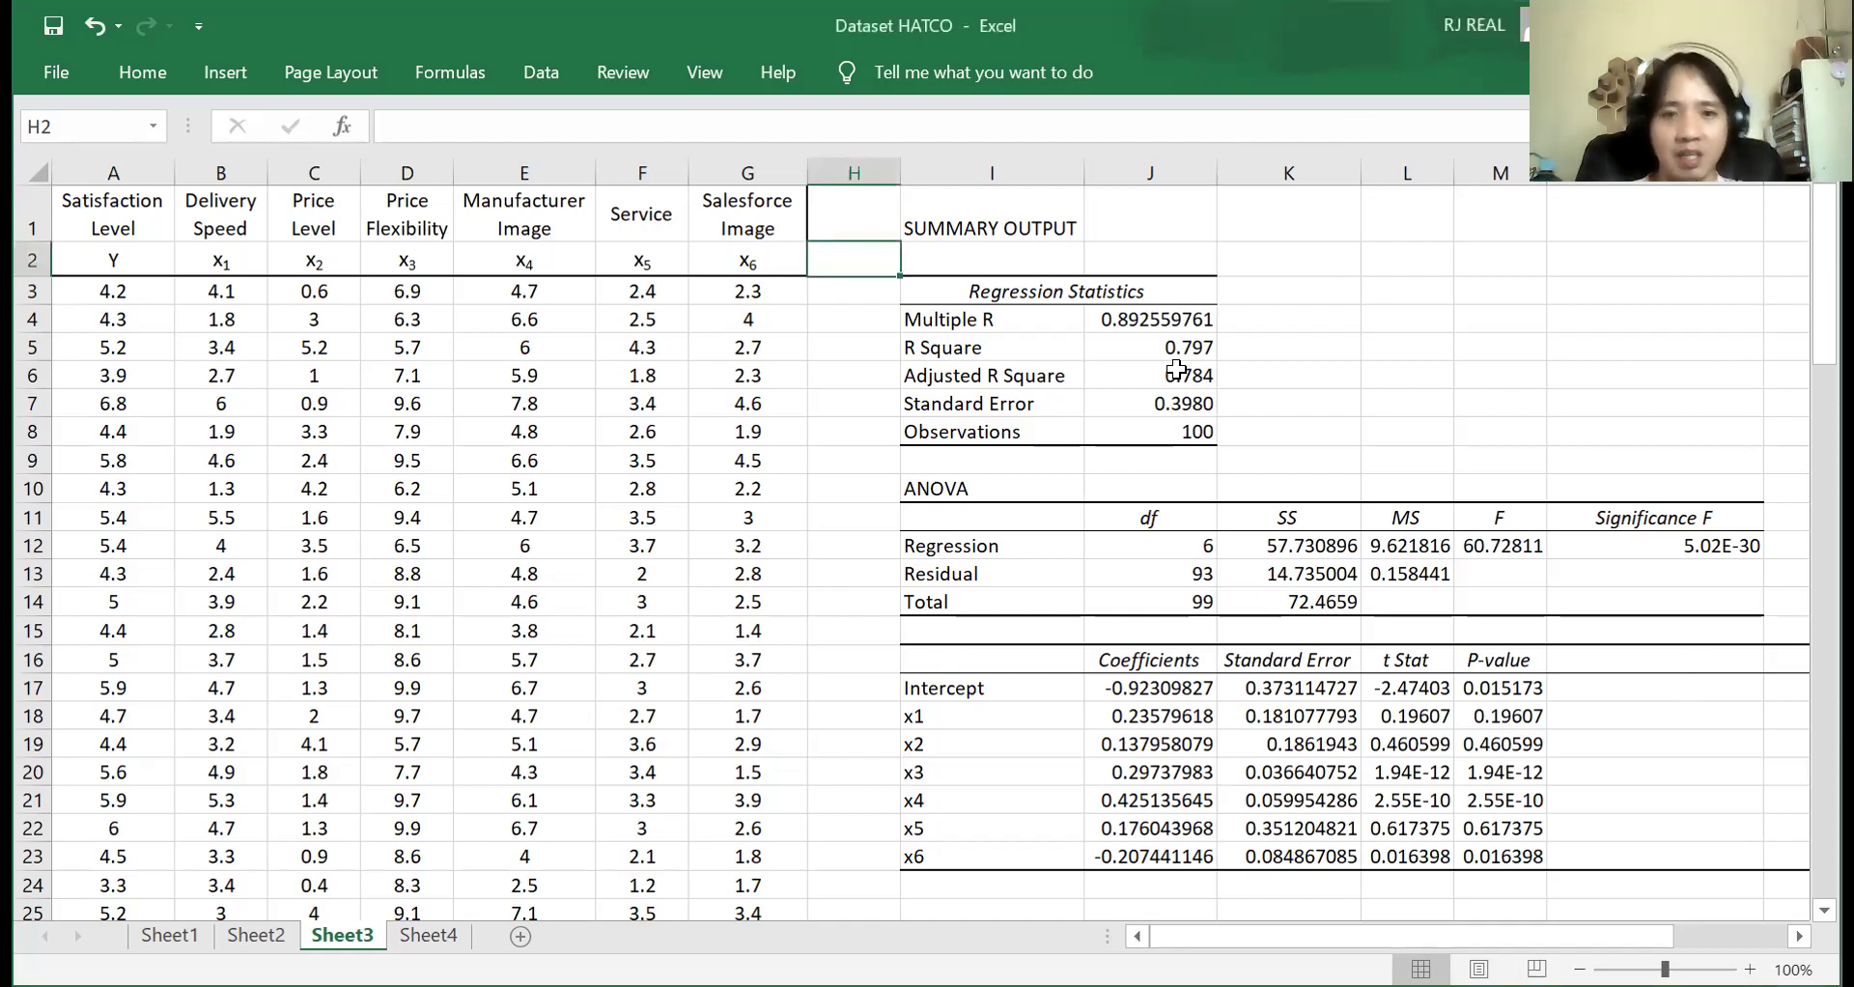
{"action": "left_click_drag", "start_coordinate": [1178, 354], "coordinate": [1180, 377]}
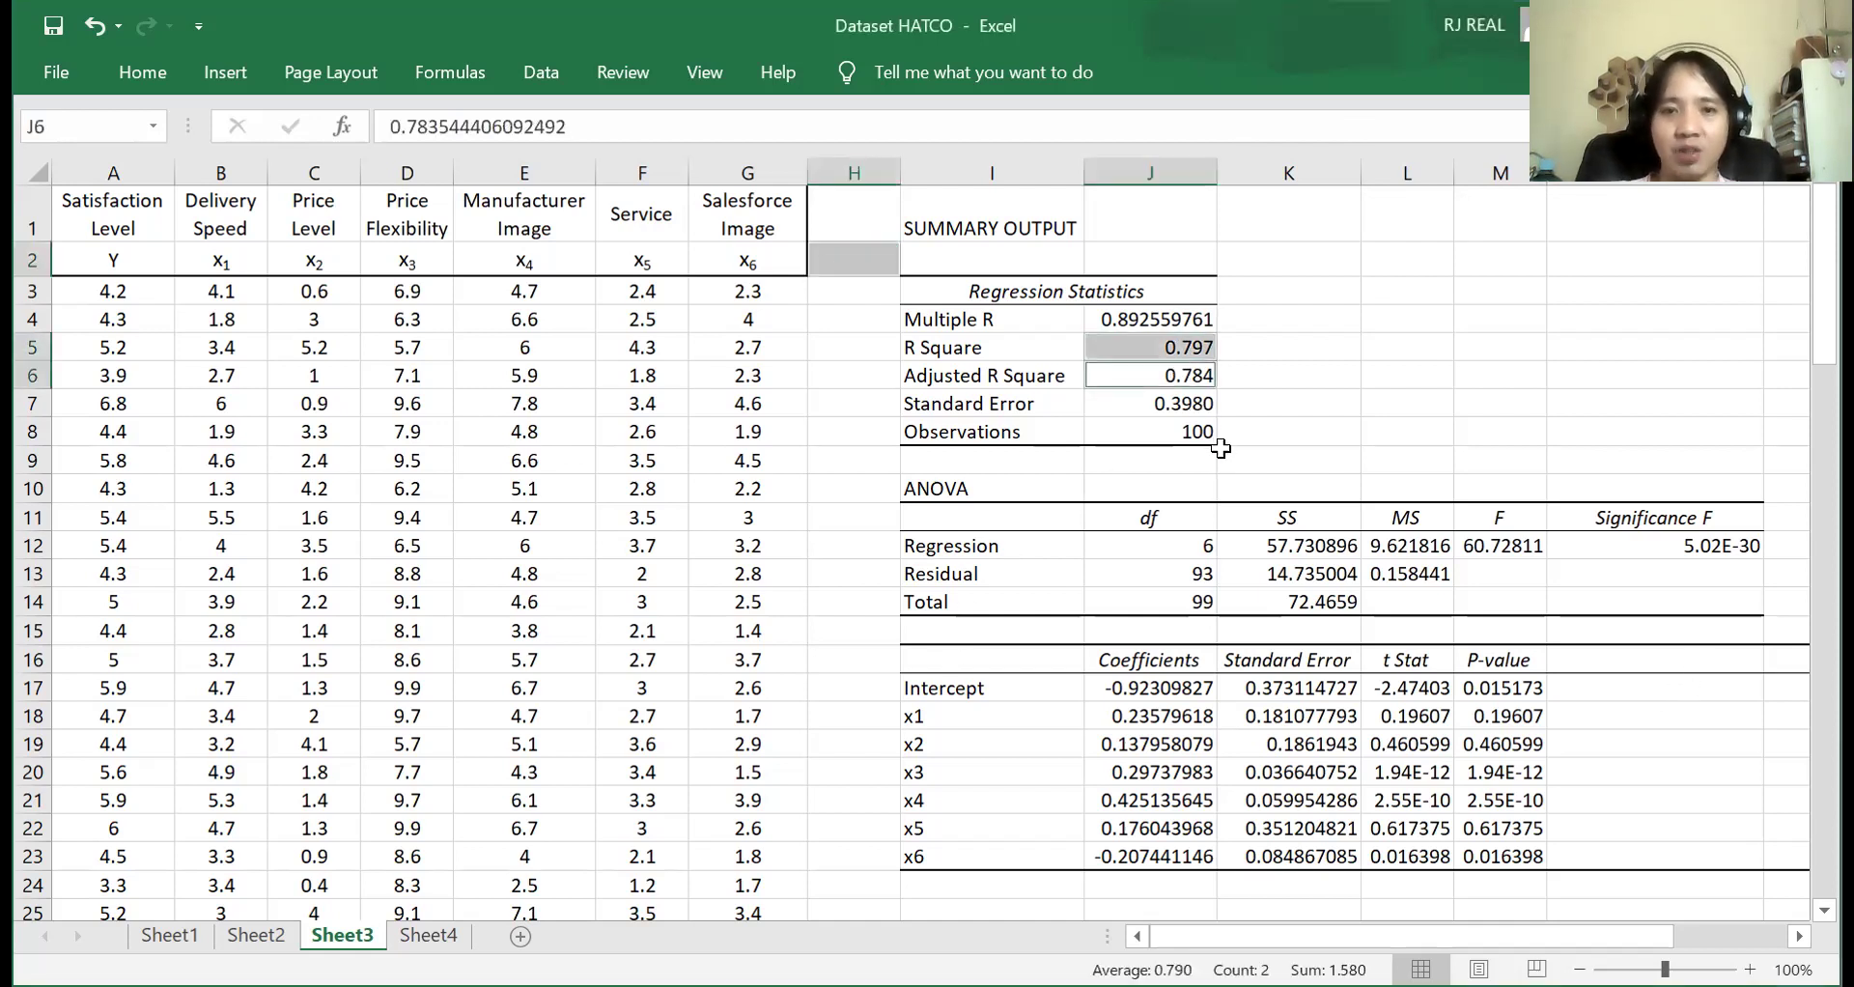
{"action": "left_click", "coordinate": [1647, 549], "text": "ctrl"}
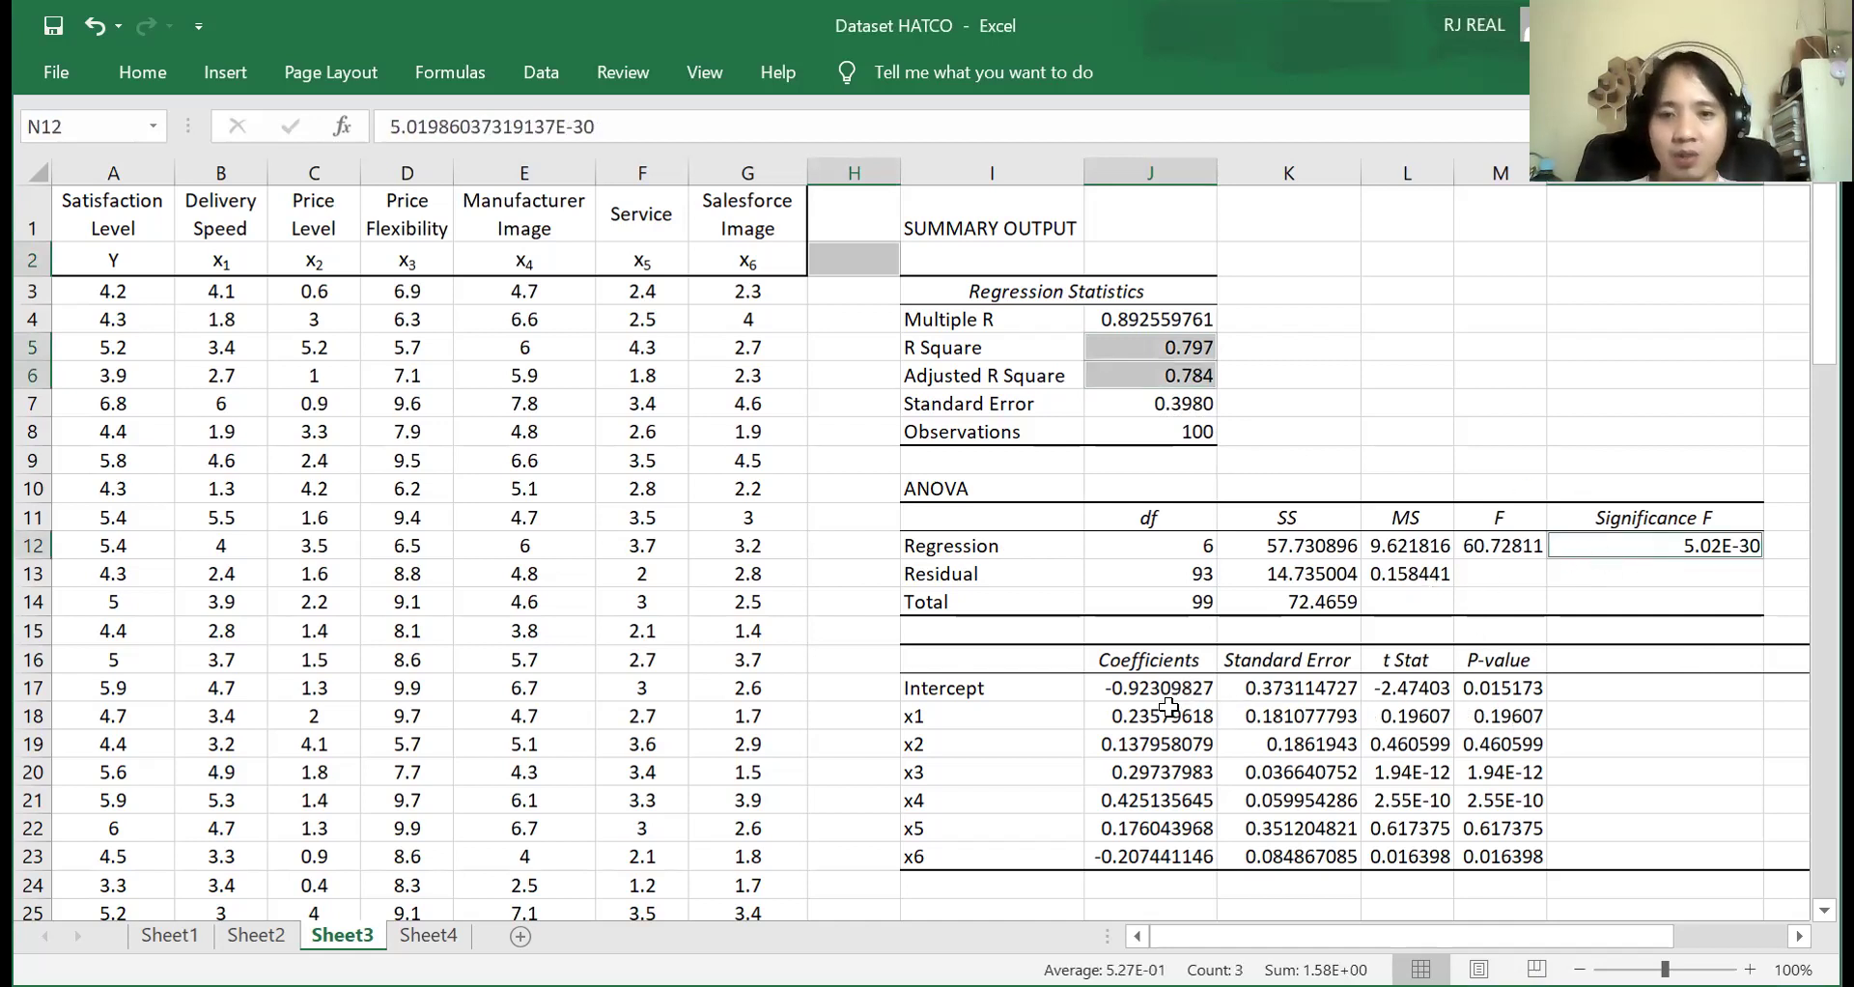
{"action": "left_click_drag", "start_coordinate": [1146, 710], "coordinate": [1153, 855], "text": "ctrl"}
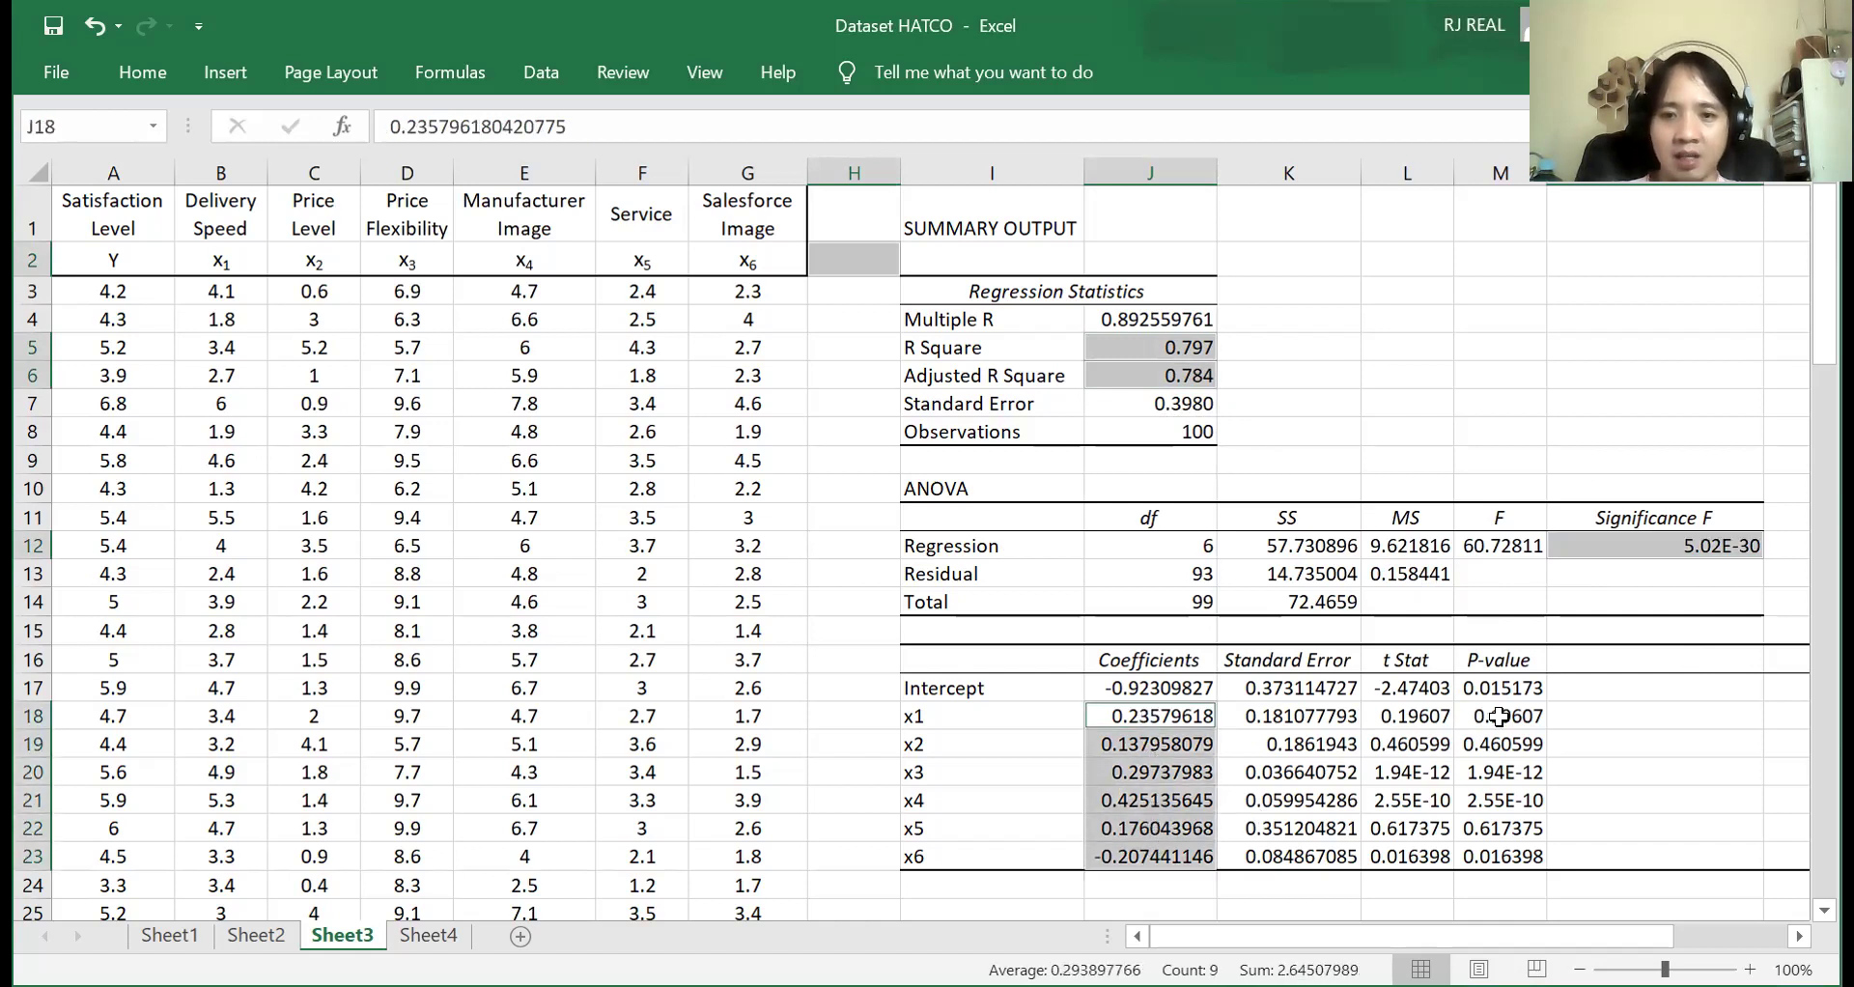
{"action": "left_click_drag", "start_coordinate": [1501, 720], "coordinate": [1511, 843], "text": "ctrl"}
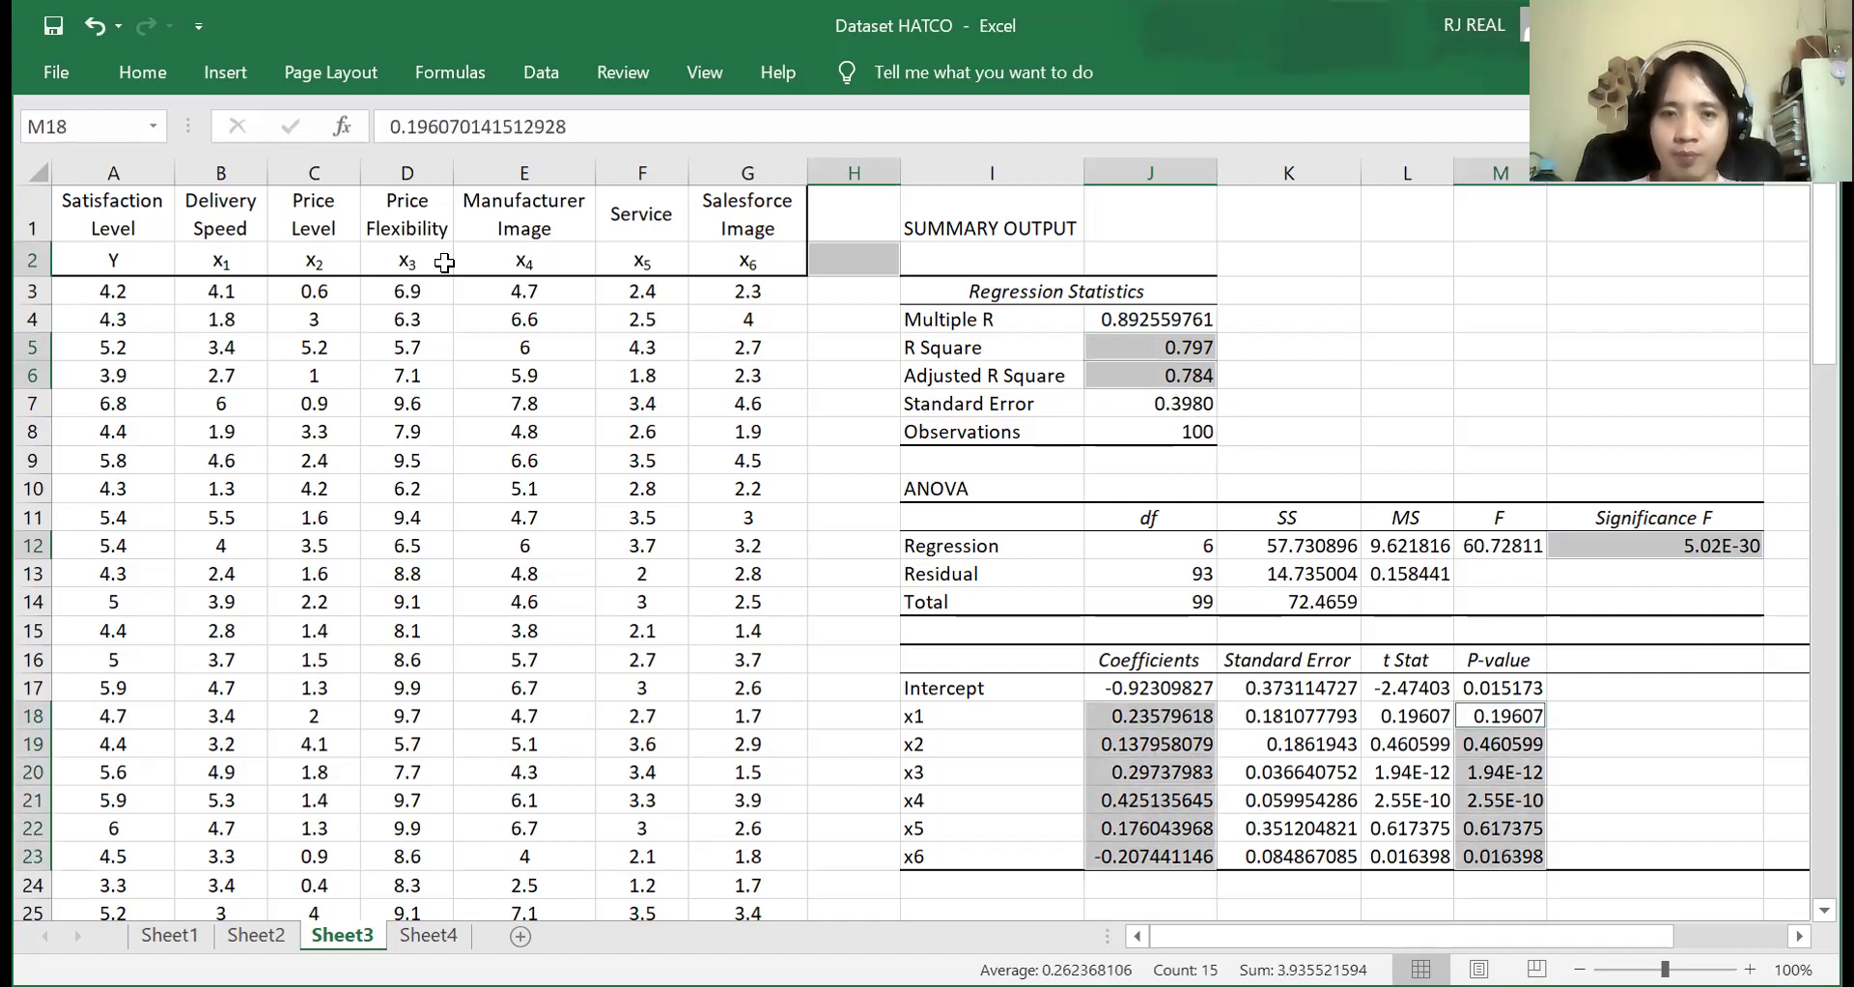
{"action": "left_click", "coordinate": [127, 78]}
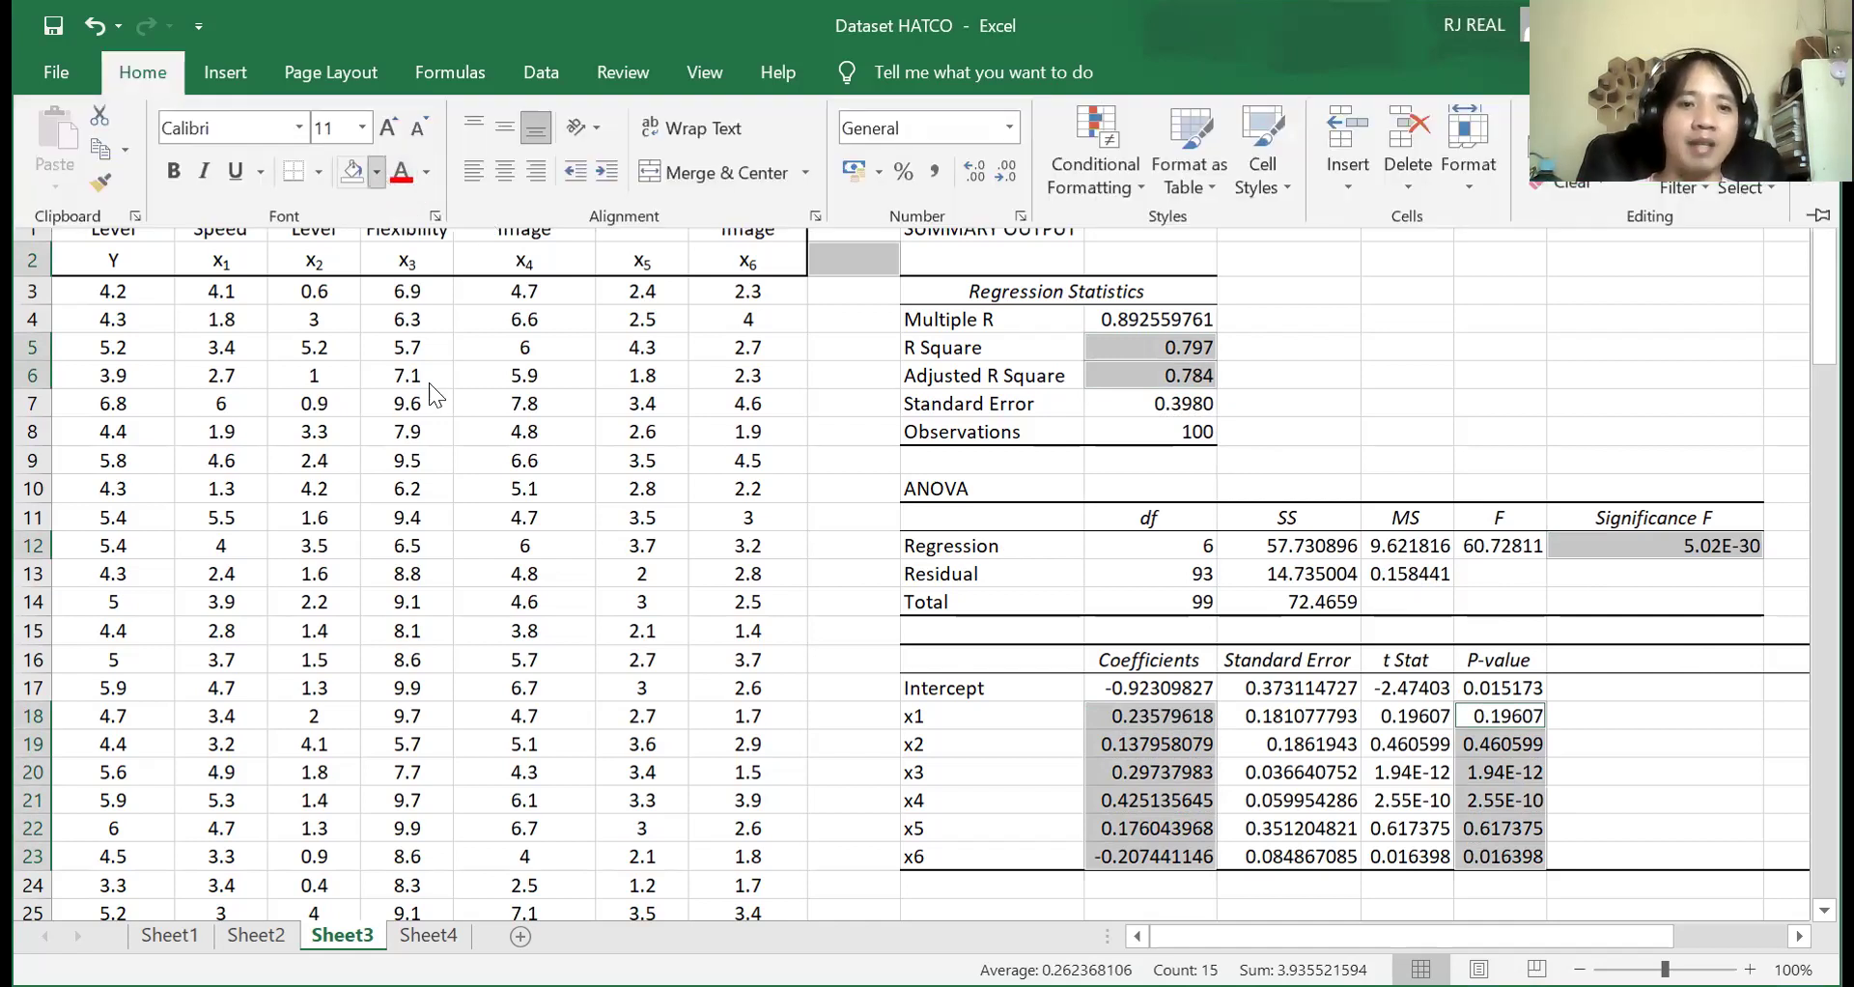
{"action": "left_click", "coordinate": [378, 173]}
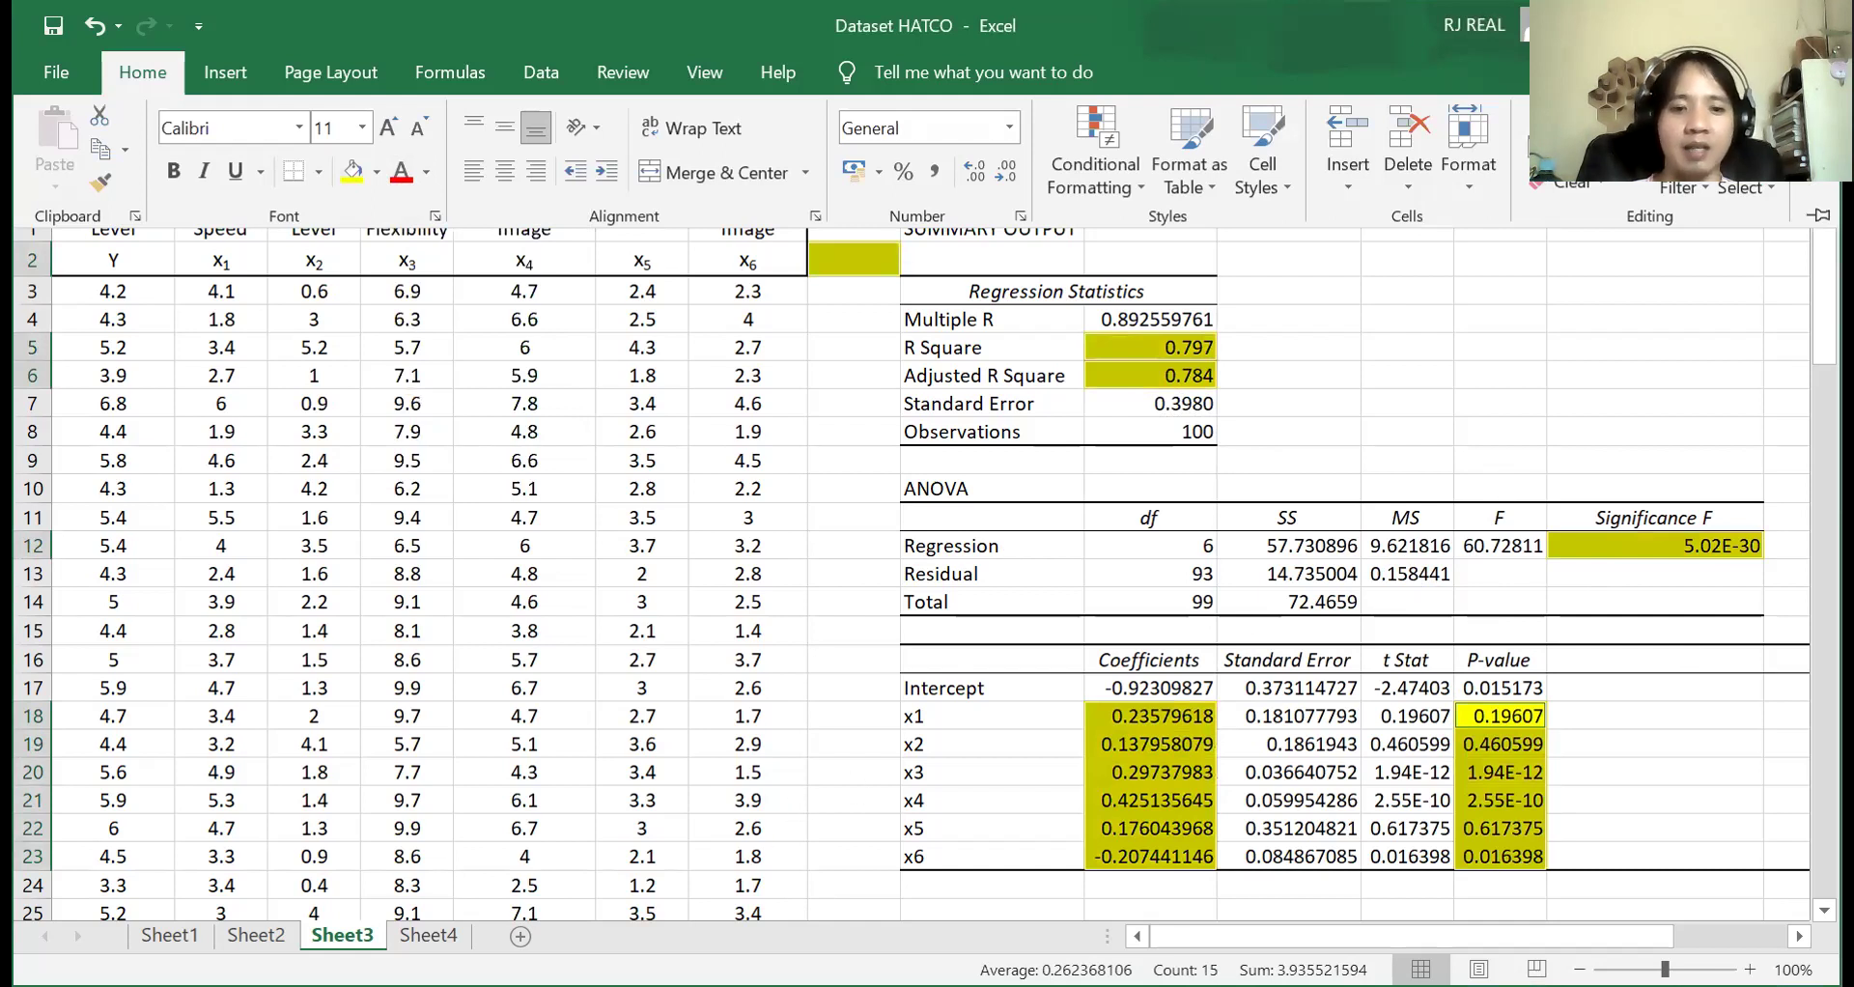
{"action": "key", "text": "alt+Tab"}
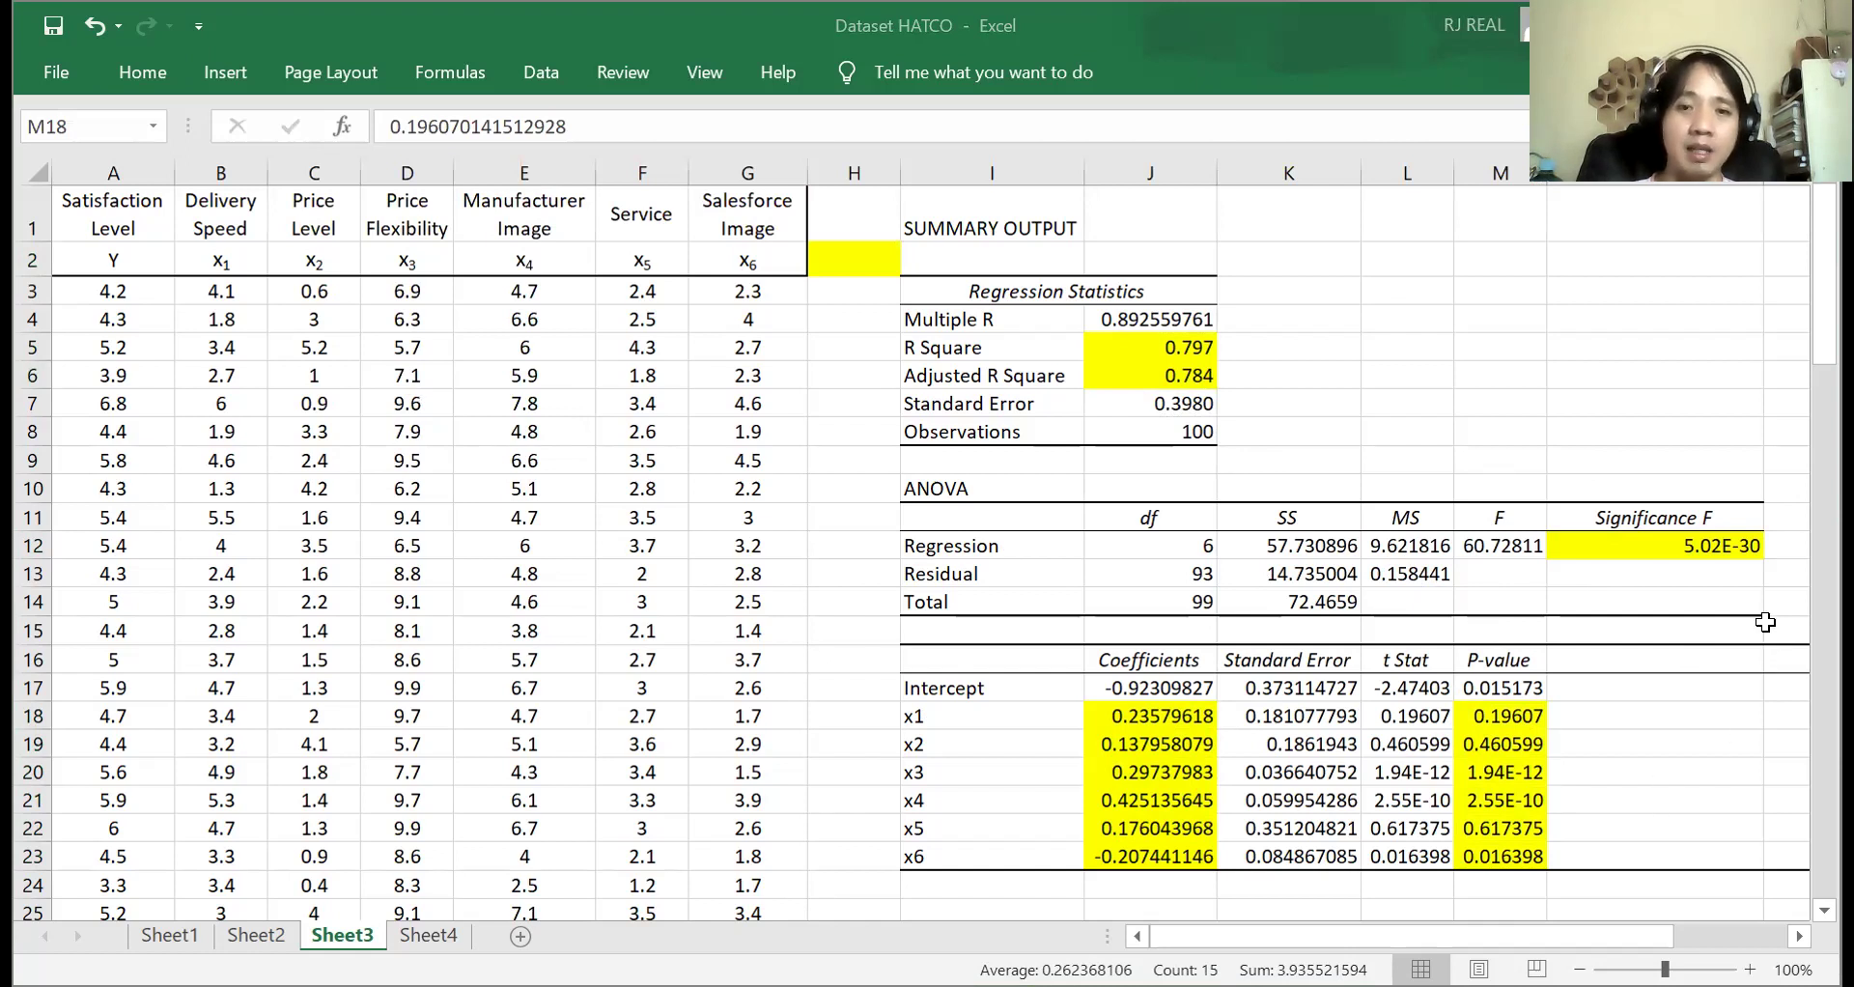
Step: Examine the ANOVA table's df, SS, MS and F values, the Regression Statistics block, and the ANOVA table as a whole
{"action": "left_click_drag", "start_coordinate": [1149, 546], "coordinate": [1506, 603]}
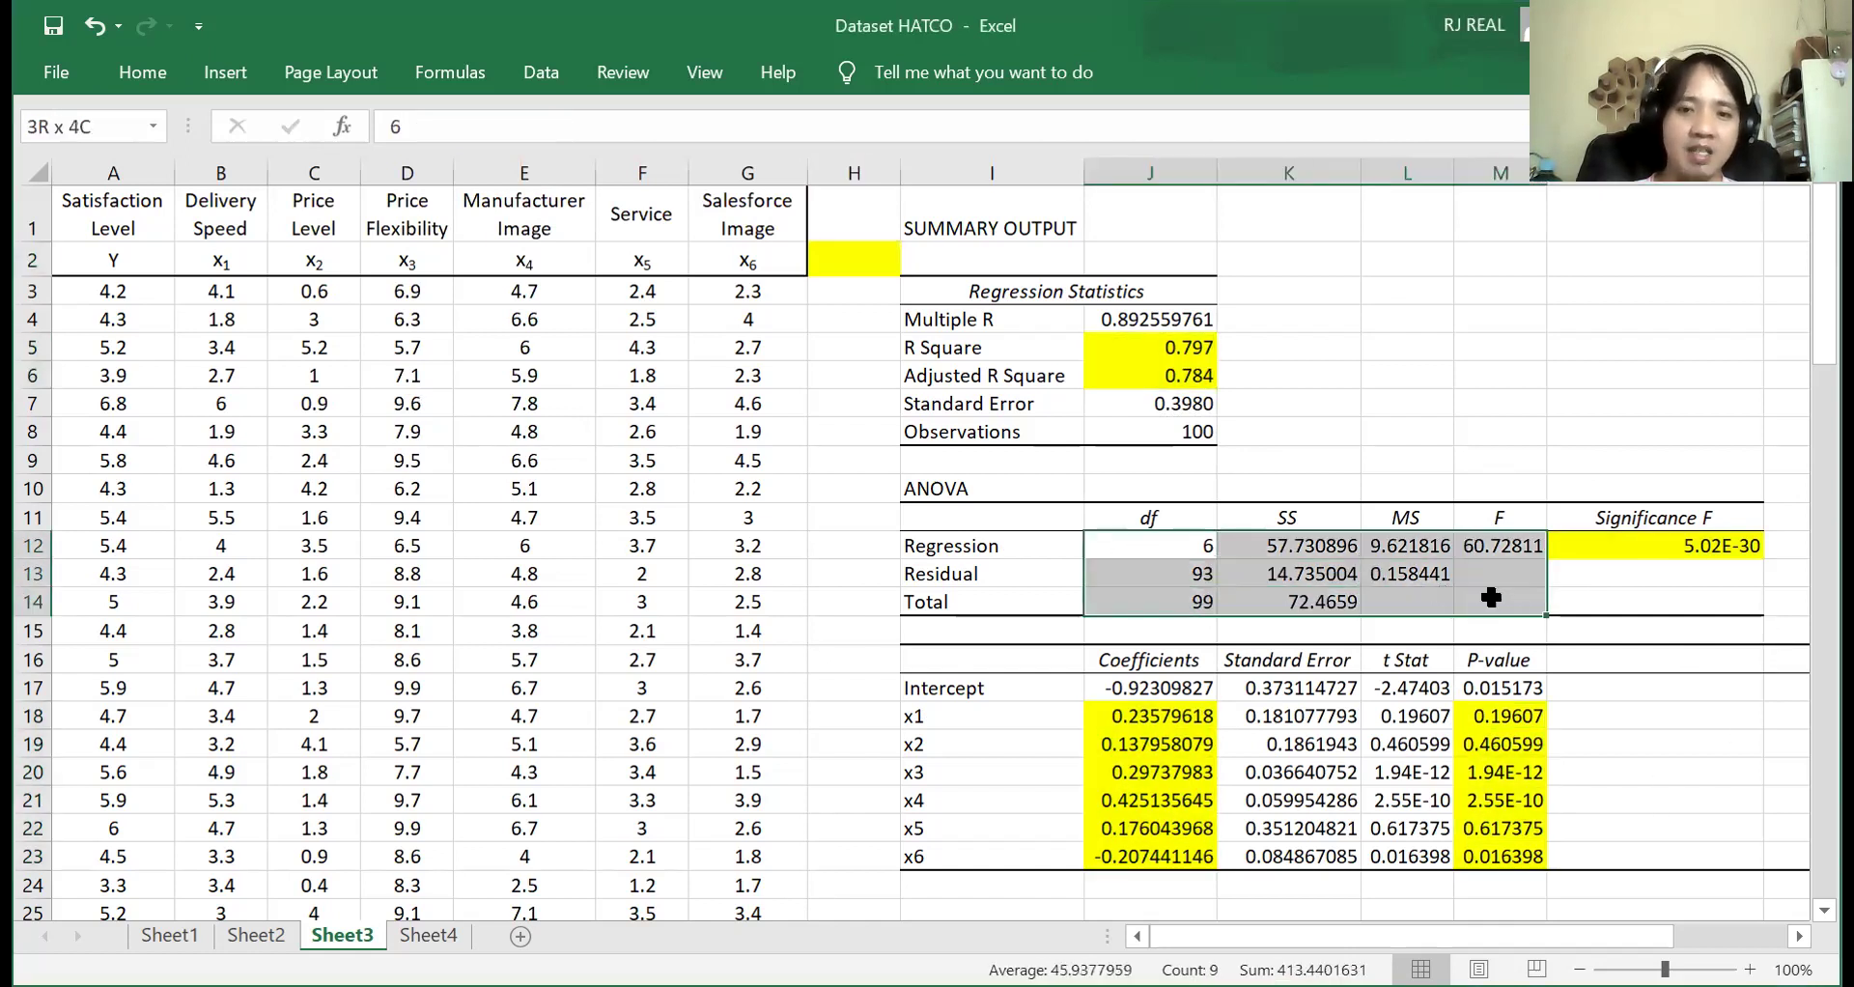
{"action": "left_click_drag", "start_coordinate": [1089, 518], "coordinate": [1477, 604]}
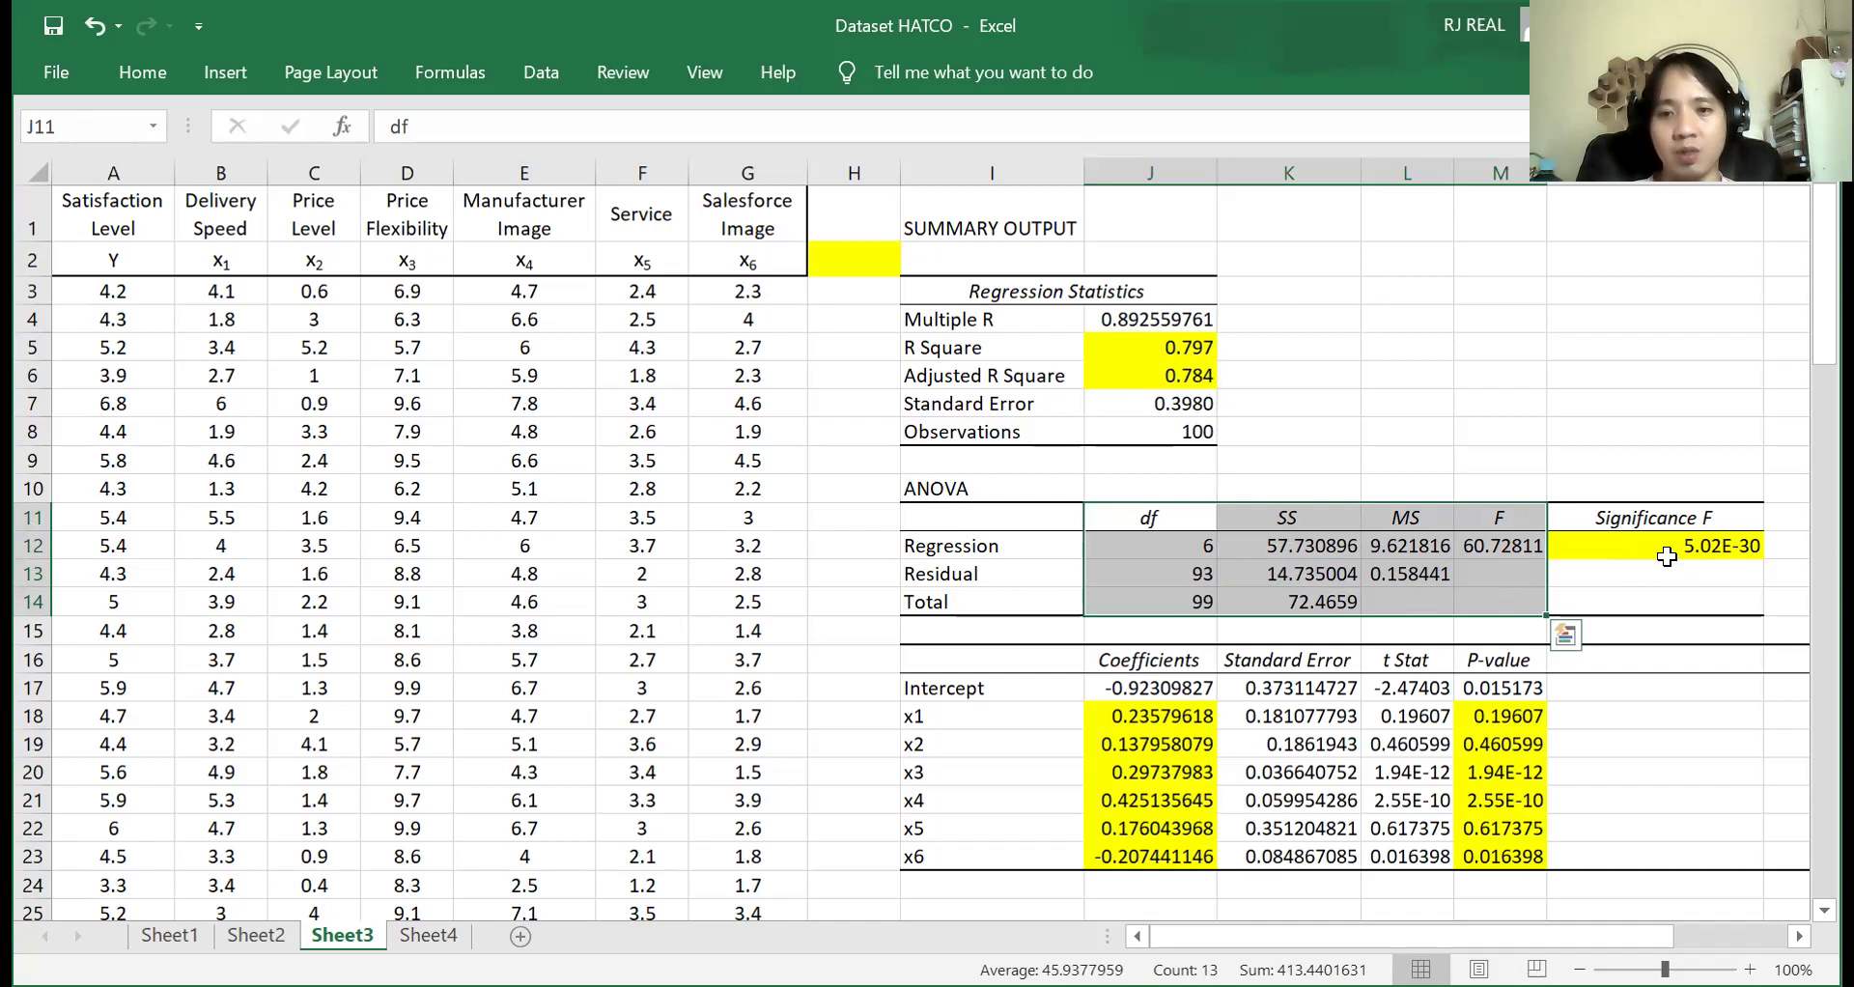
{"action": "left_click_drag", "start_coordinate": [1174, 519], "coordinate": [1497, 598]}
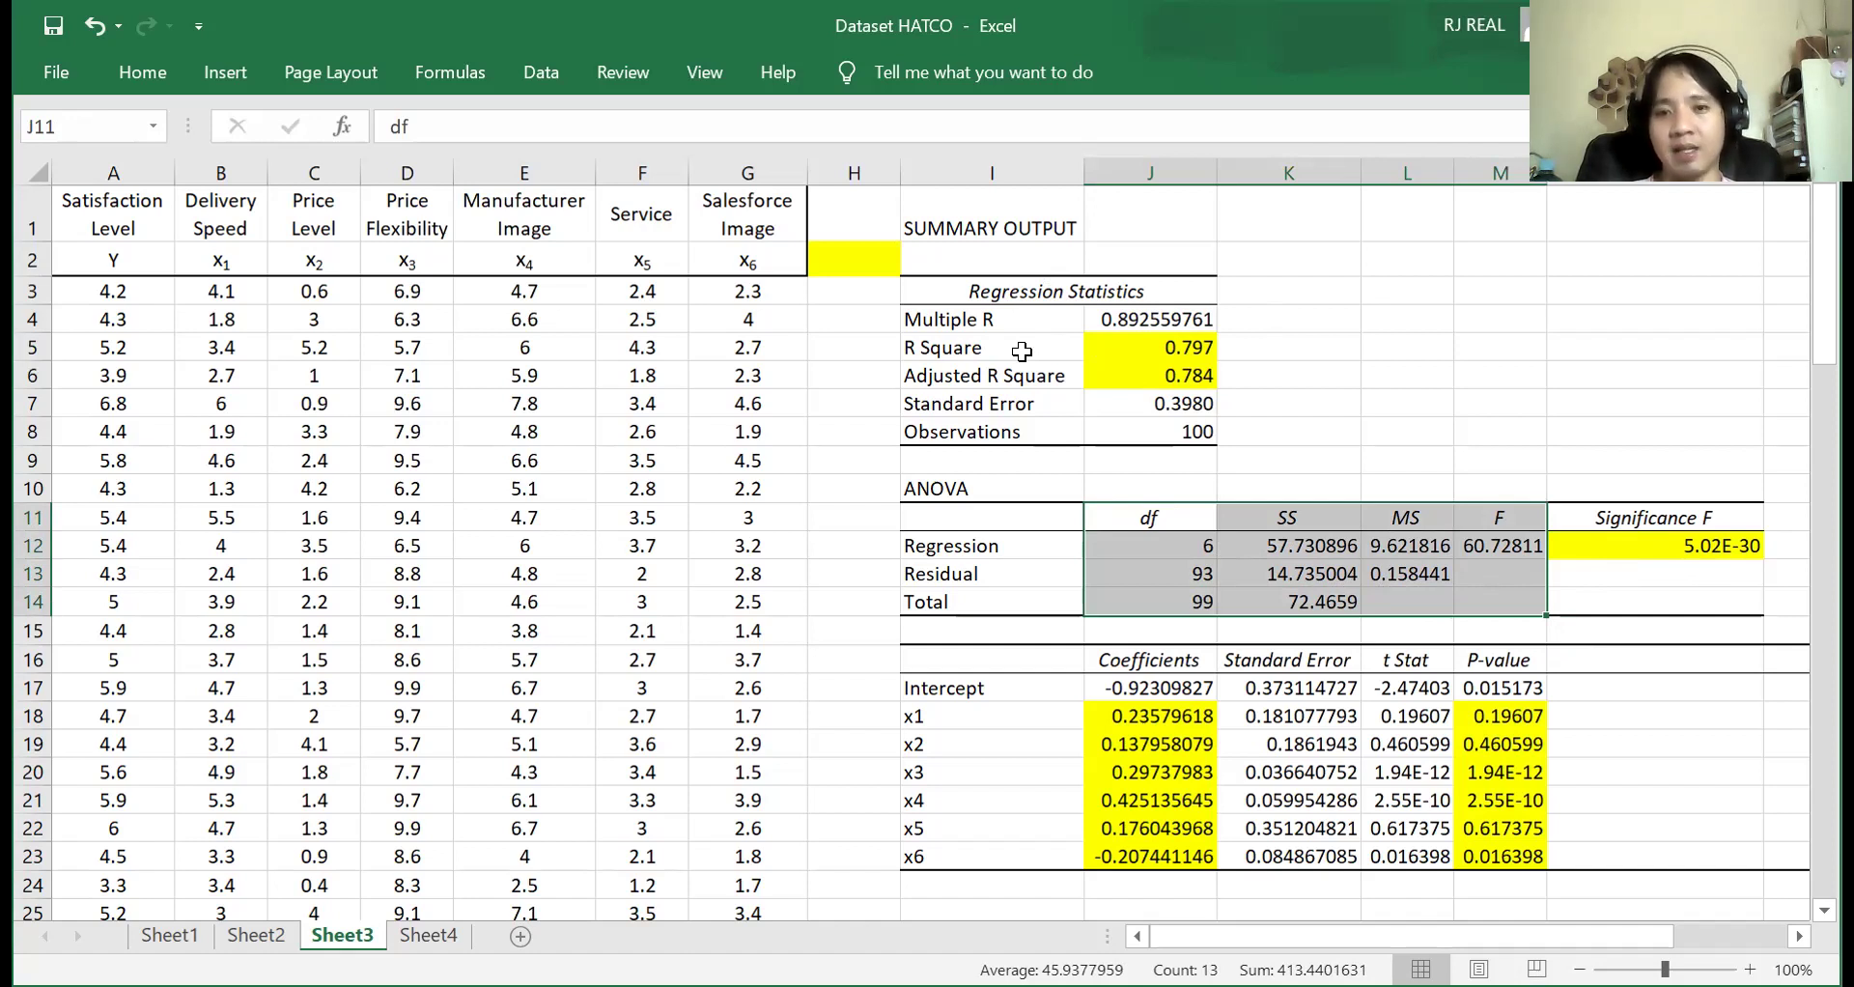
{"action": "left_click_drag", "start_coordinate": [898, 286], "coordinate": [1160, 417]}
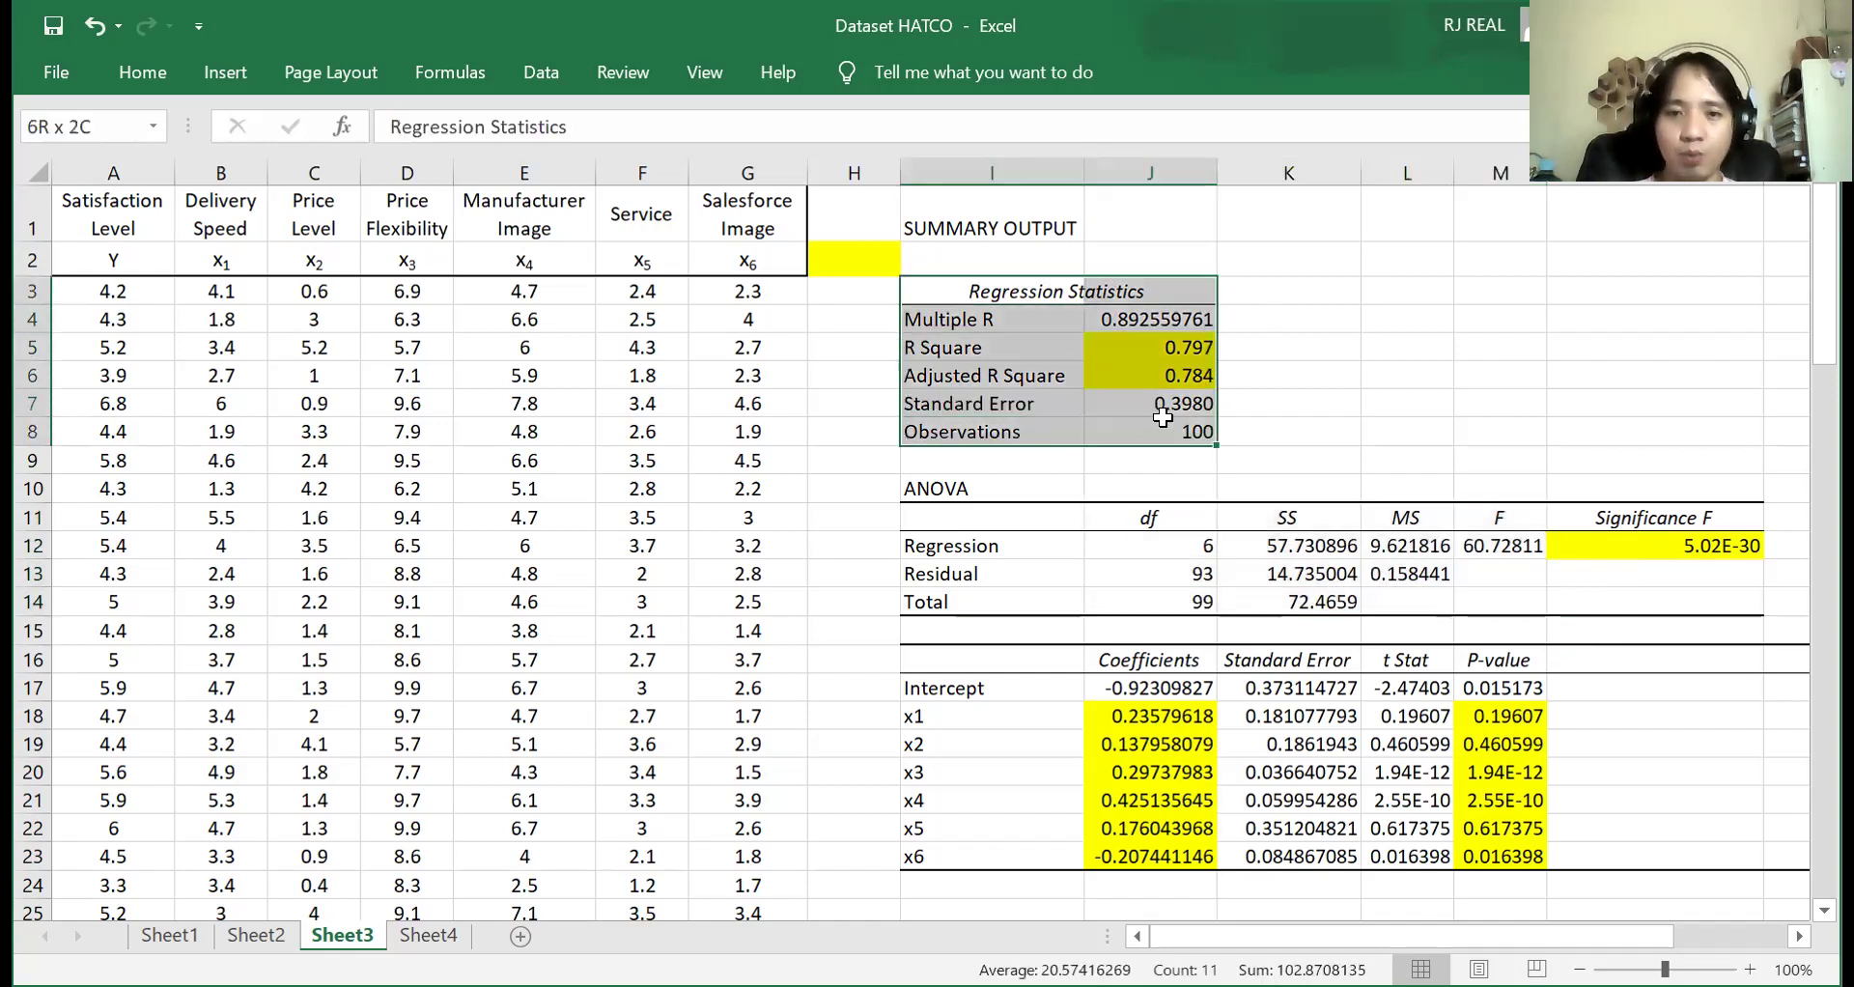
{"action": "left_click_drag", "start_coordinate": [962, 292], "coordinate": [1184, 428]}
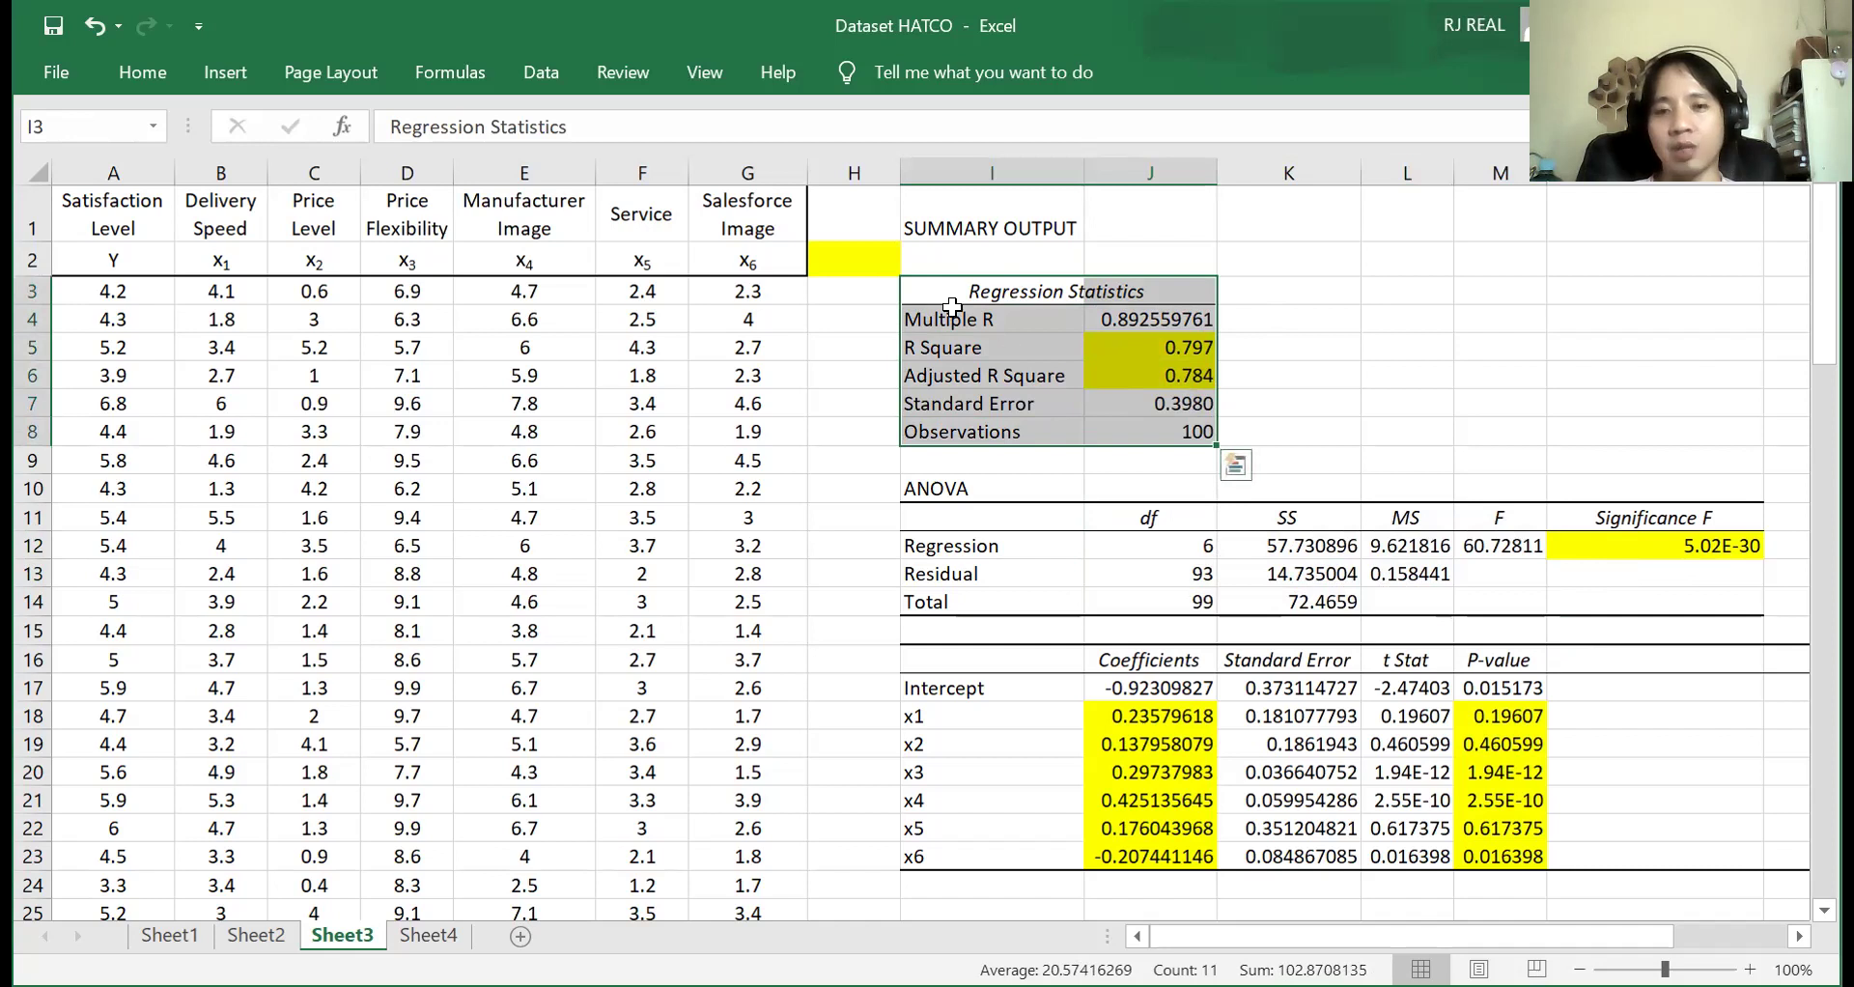
{"action": "left_click_drag", "start_coordinate": [951, 293], "coordinate": [1147, 421]}
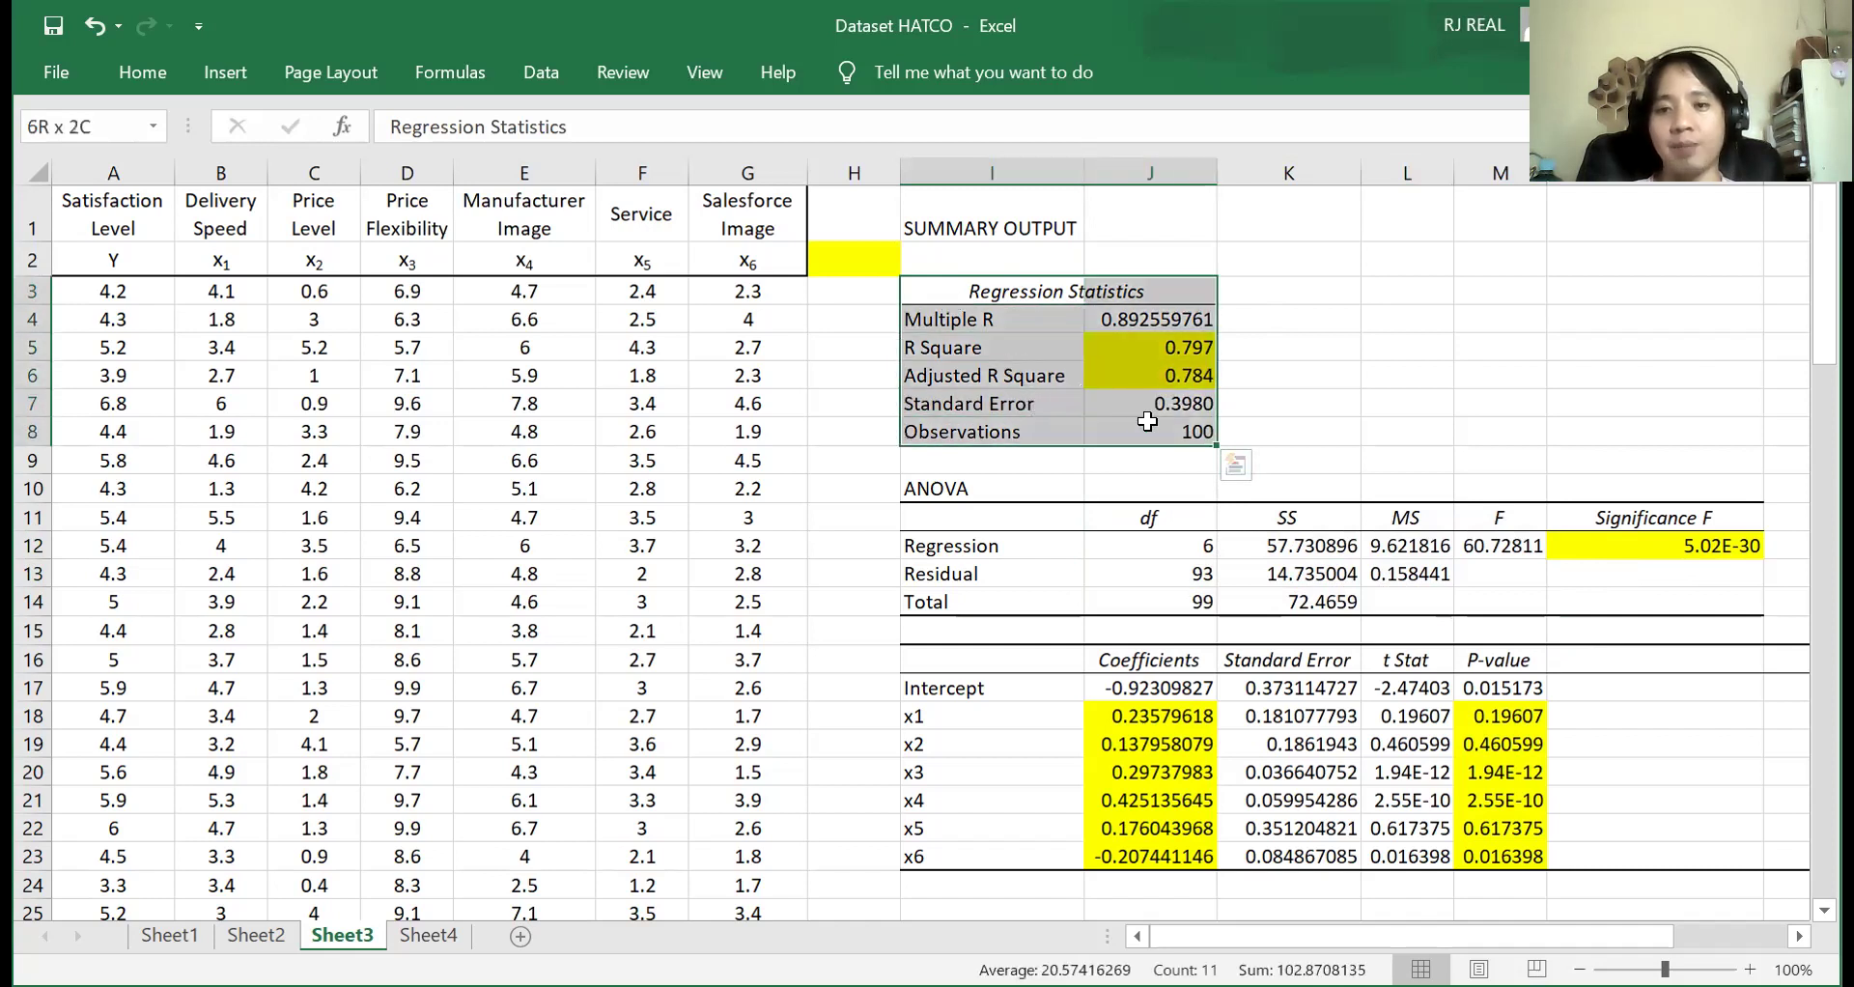
{"action": "left_click_drag", "start_coordinate": [965, 492], "coordinate": [1647, 609]}
{"action": "left_click_drag", "start_coordinate": [992, 496], "coordinate": [1587, 595]}
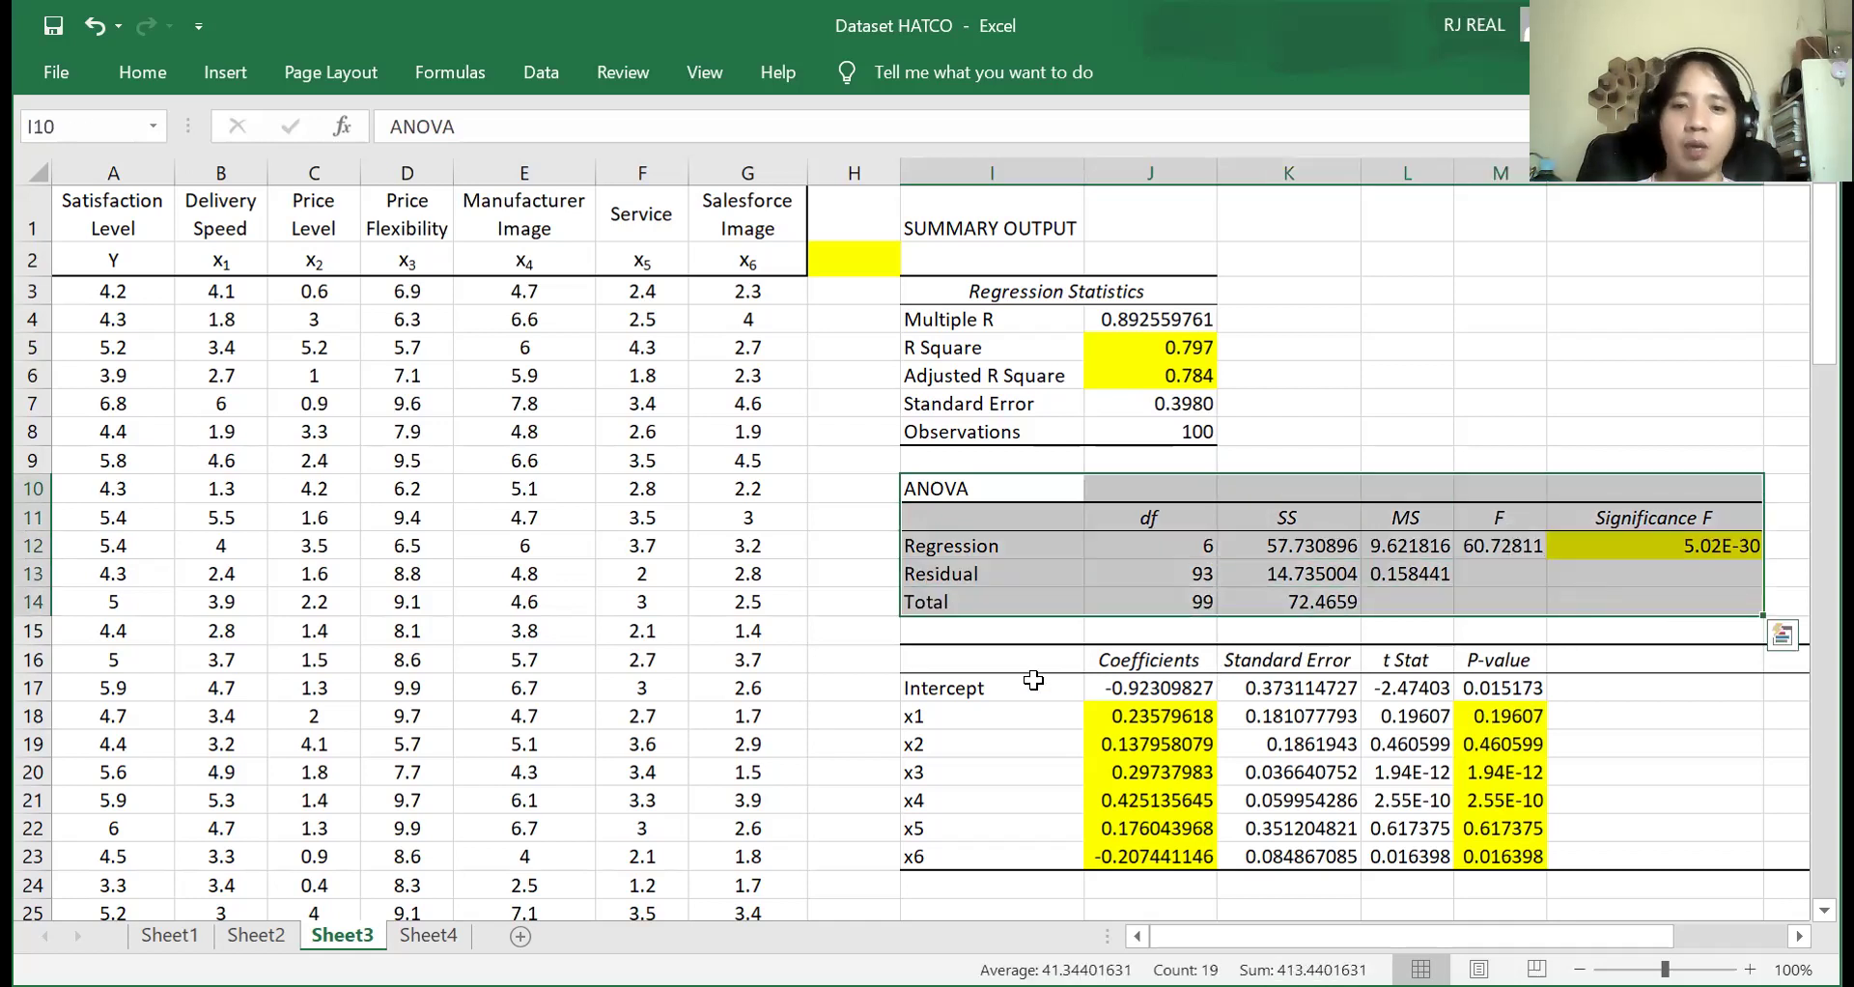
Step: Examine the coefficients table, covering the x1 to x6 coefficients, the P-values, and the Standard Error and t Stat columns
{"action": "left_click", "coordinate": [997, 666]}
{"action": "left_click_drag", "start_coordinate": [1006, 680], "coordinate": [1651, 839]}
{"action": "left_click_drag", "start_coordinate": [1143, 717], "coordinate": [1143, 856]}
{"action": "left_click_drag", "start_coordinate": [1143, 717], "coordinate": [1149, 848]}
{"action": "left_click_drag", "start_coordinate": [1501, 715], "coordinate": [1502, 799]}
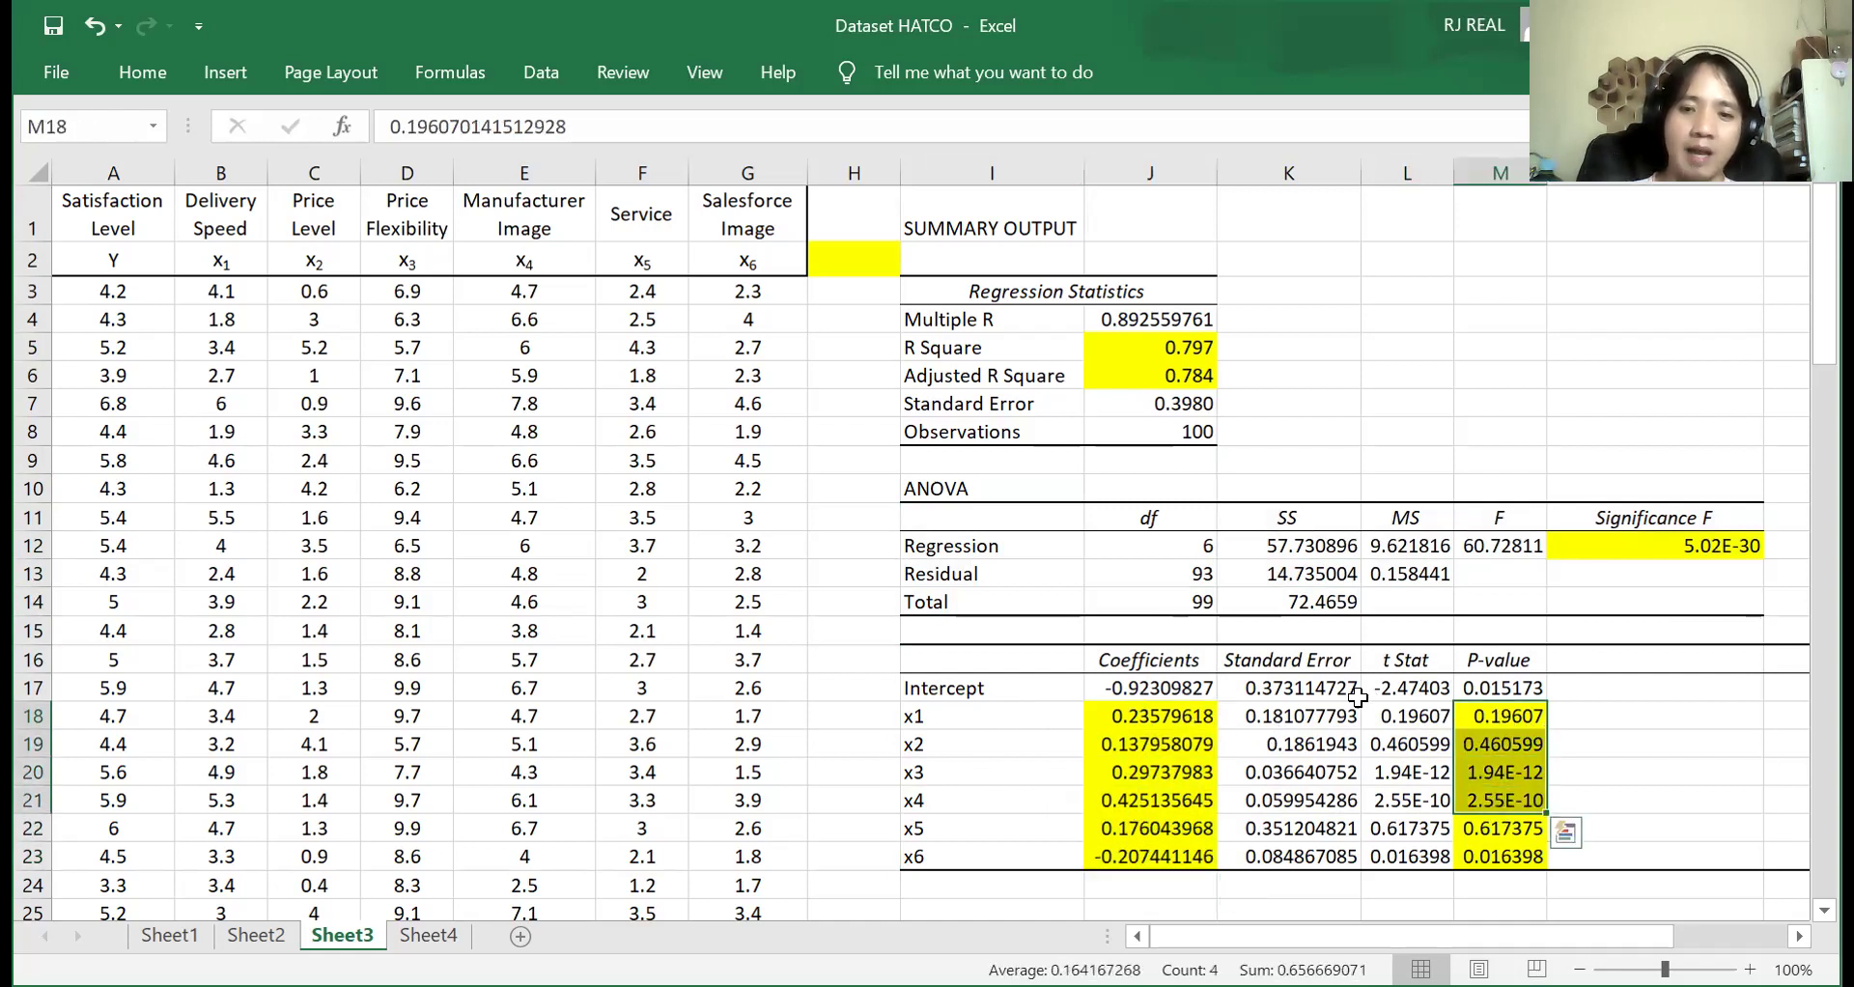
{"action": "left_click_drag", "start_coordinate": [1315, 693], "coordinate": [1395, 849]}
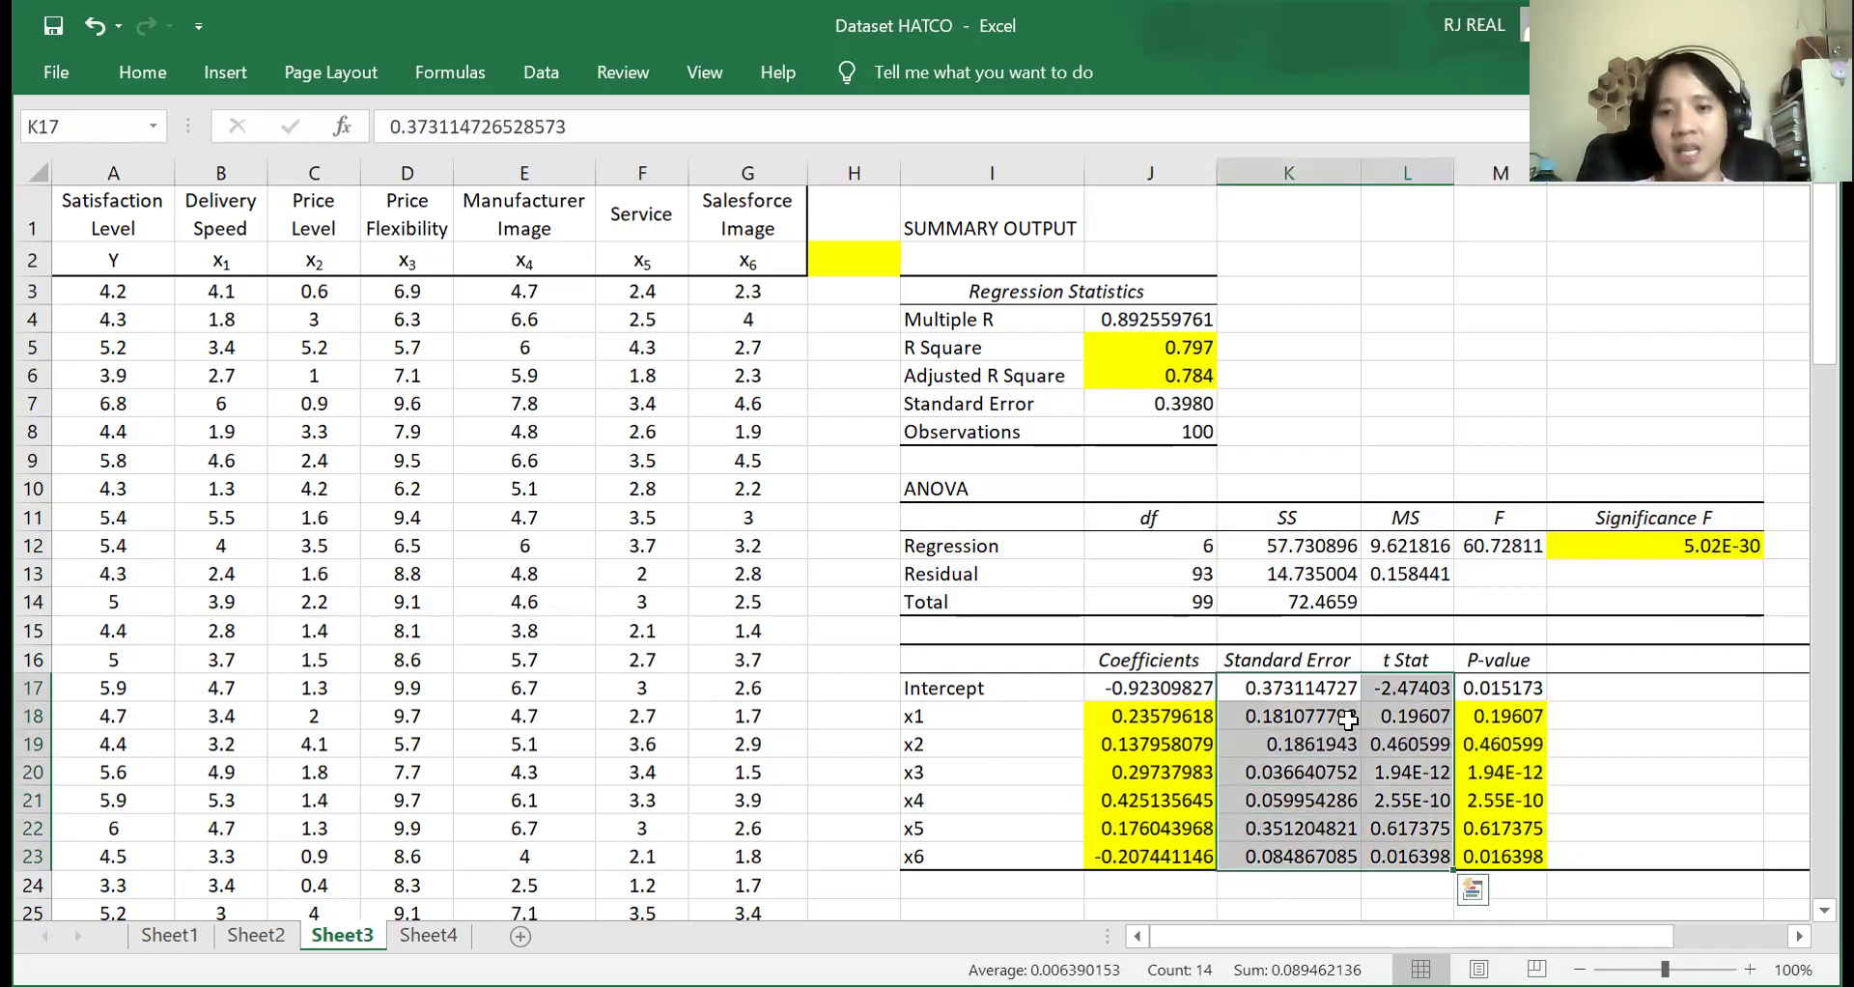
{"action": "left_click_drag", "start_coordinate": [1313, 689], "coordinate": [1390, 830]}
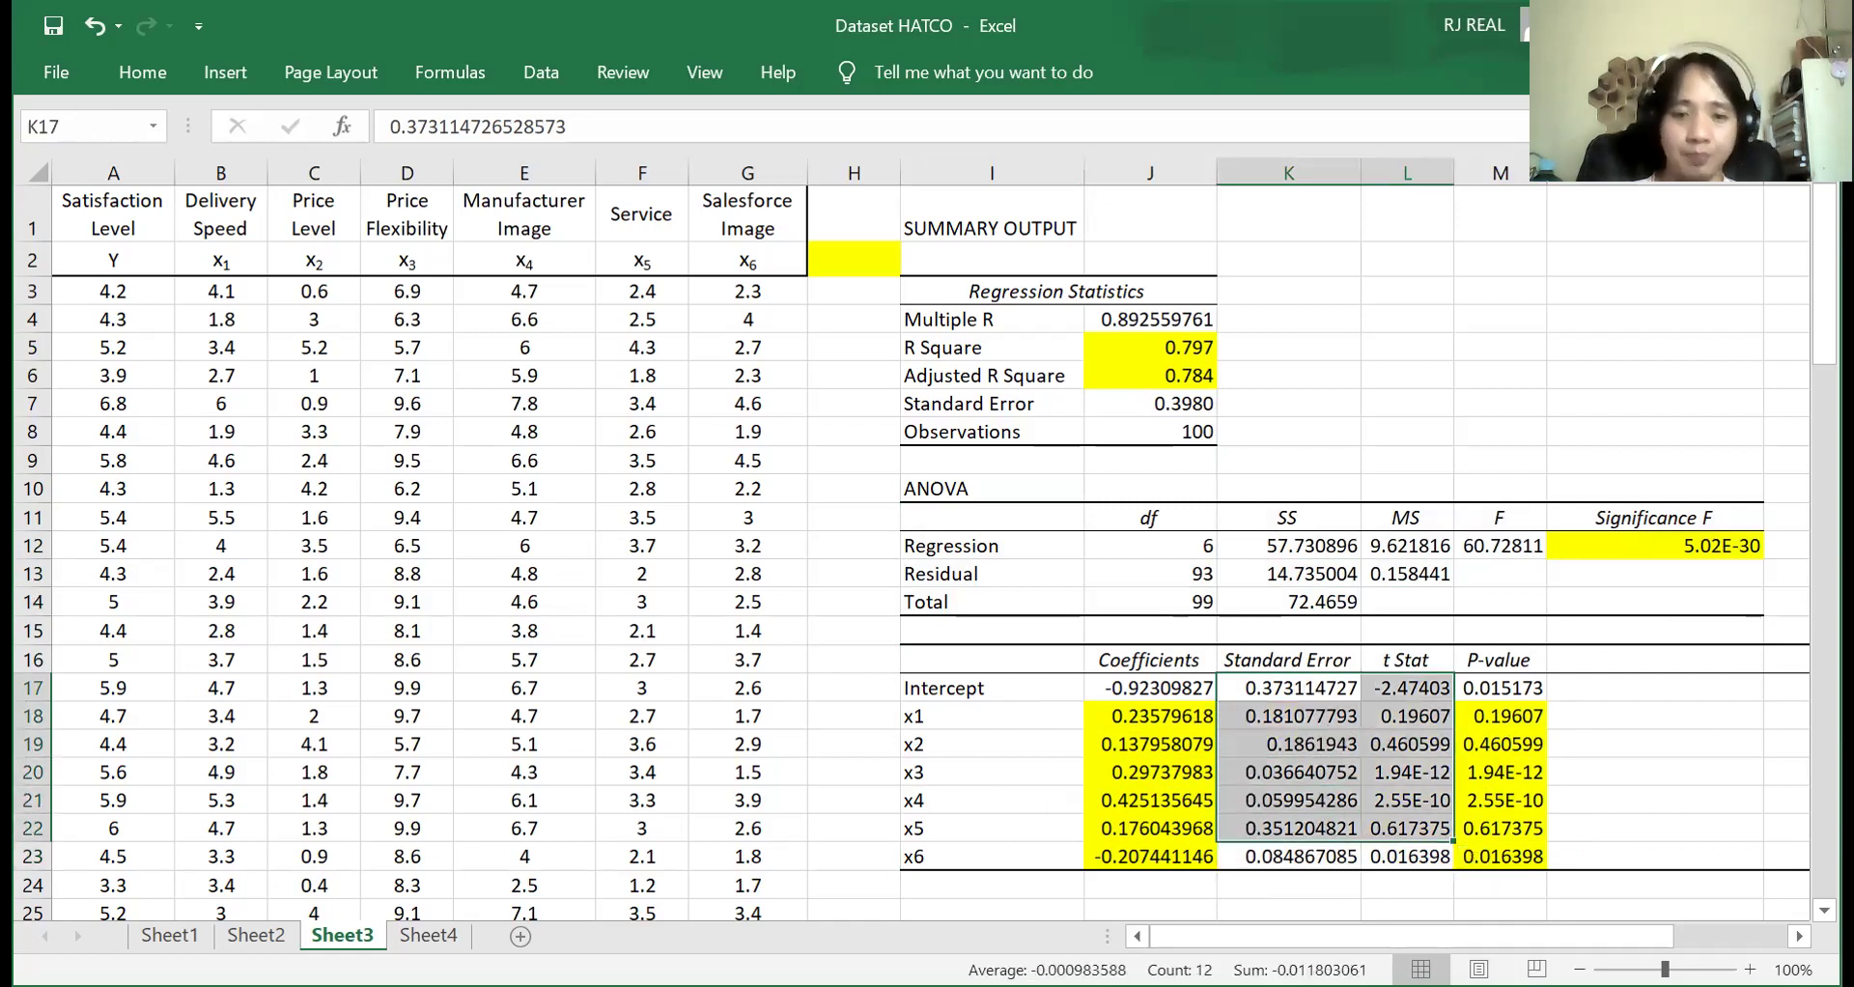
{"action": "key", "text": "alt+Tab"}
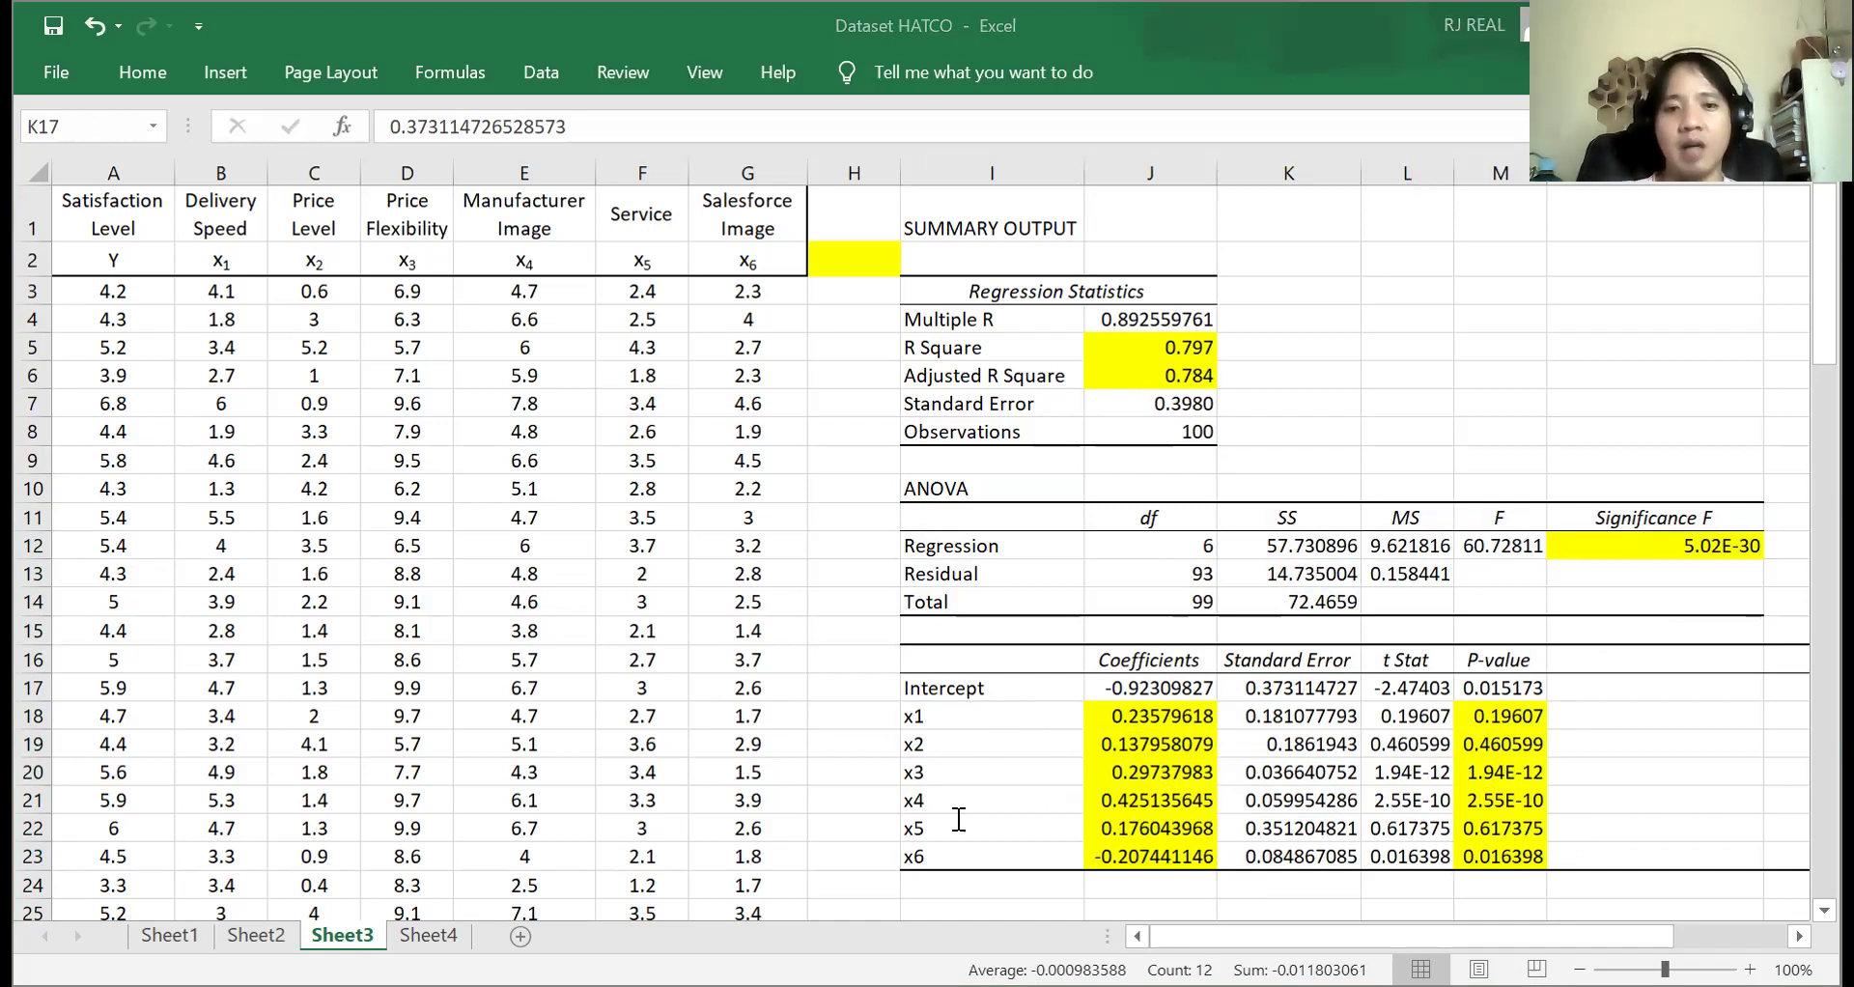
Step: Examine the Significance F value in the ANOVA table alongside the Satisfaction Level and x1 to x6 predictor headings
{"action": "left_click", "coordinate": [1717, 541]}
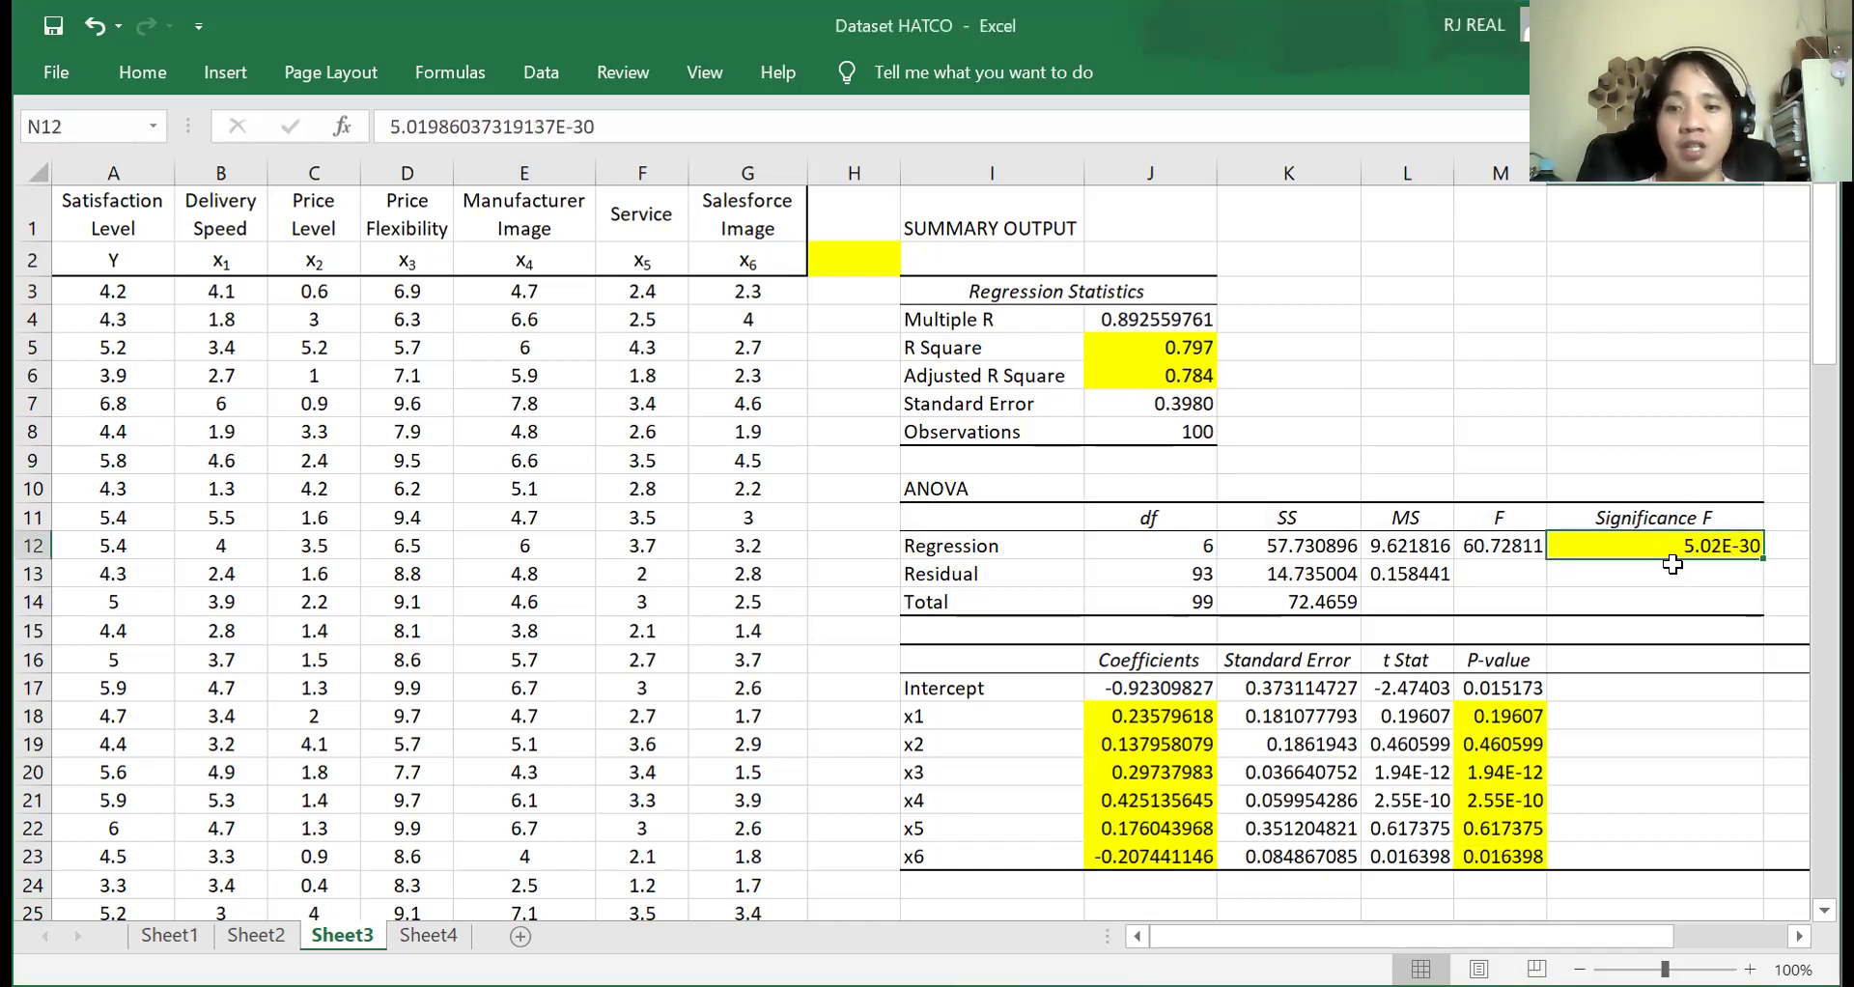
{"action": "left_click_drag", "start_coordinate": [1018, 489], "coordinate": [1526, 596]}
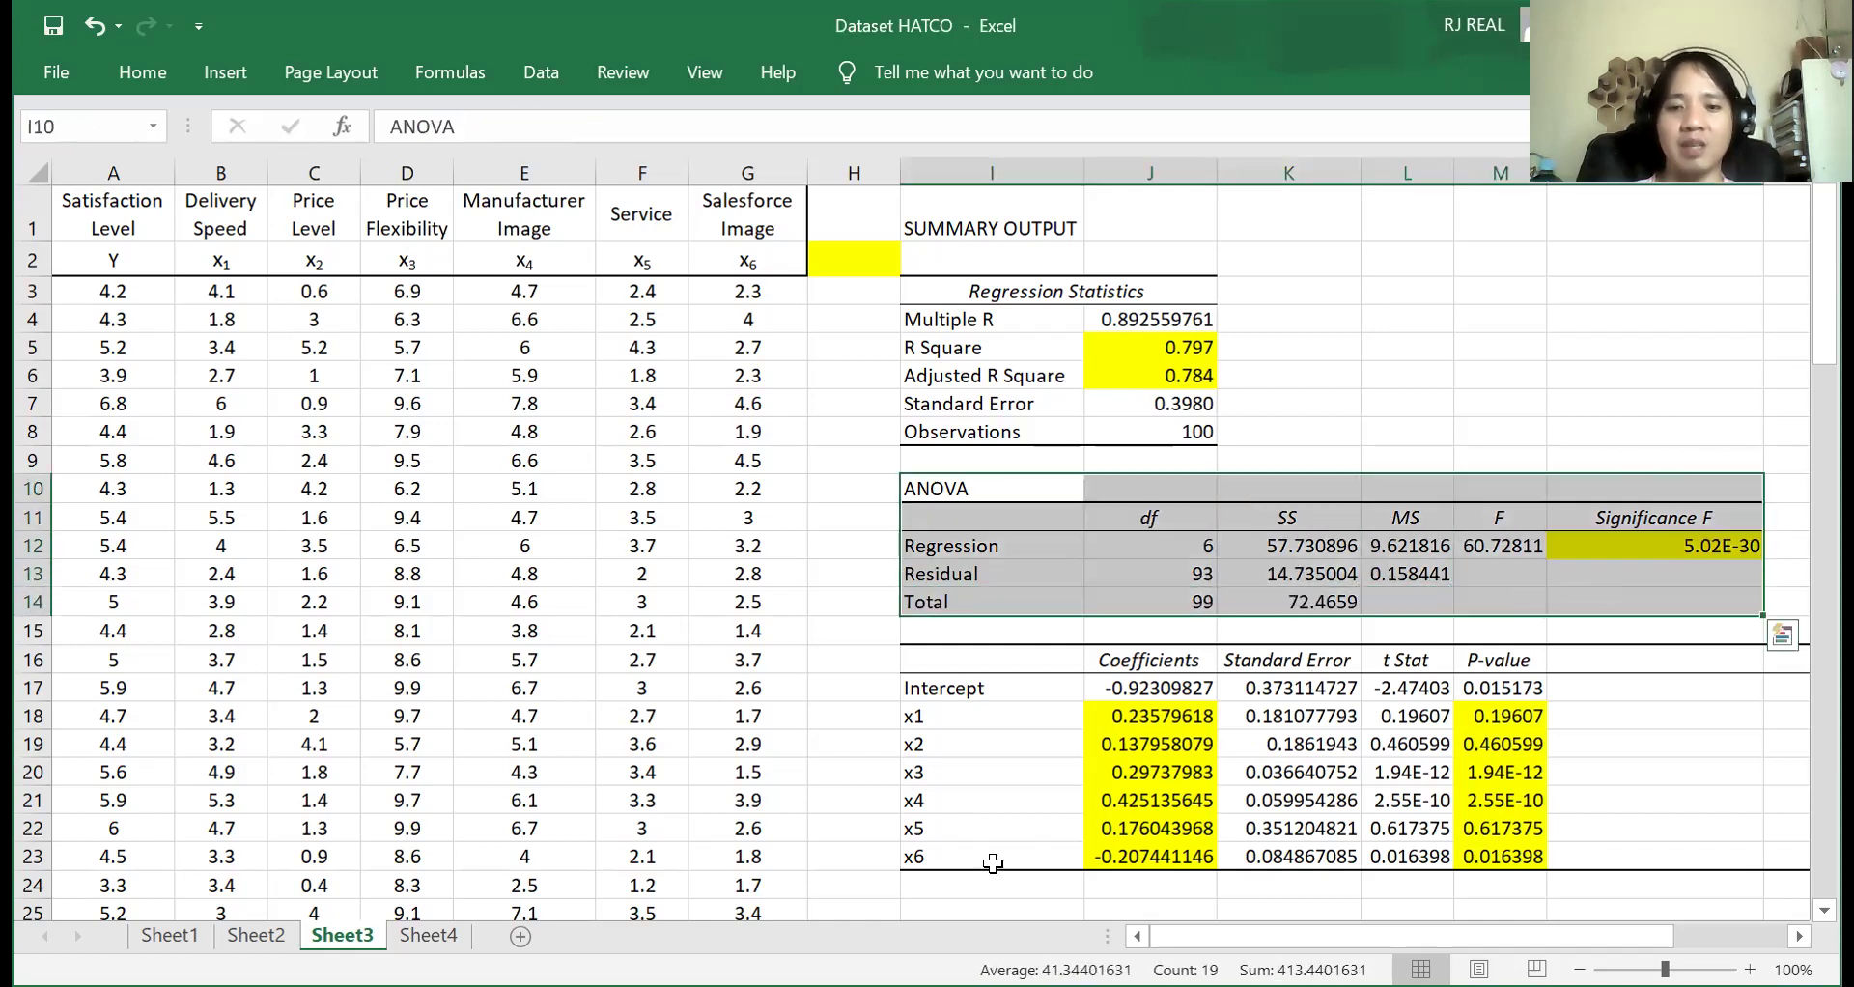
{"action": "key", "text": "alt+Tab"}
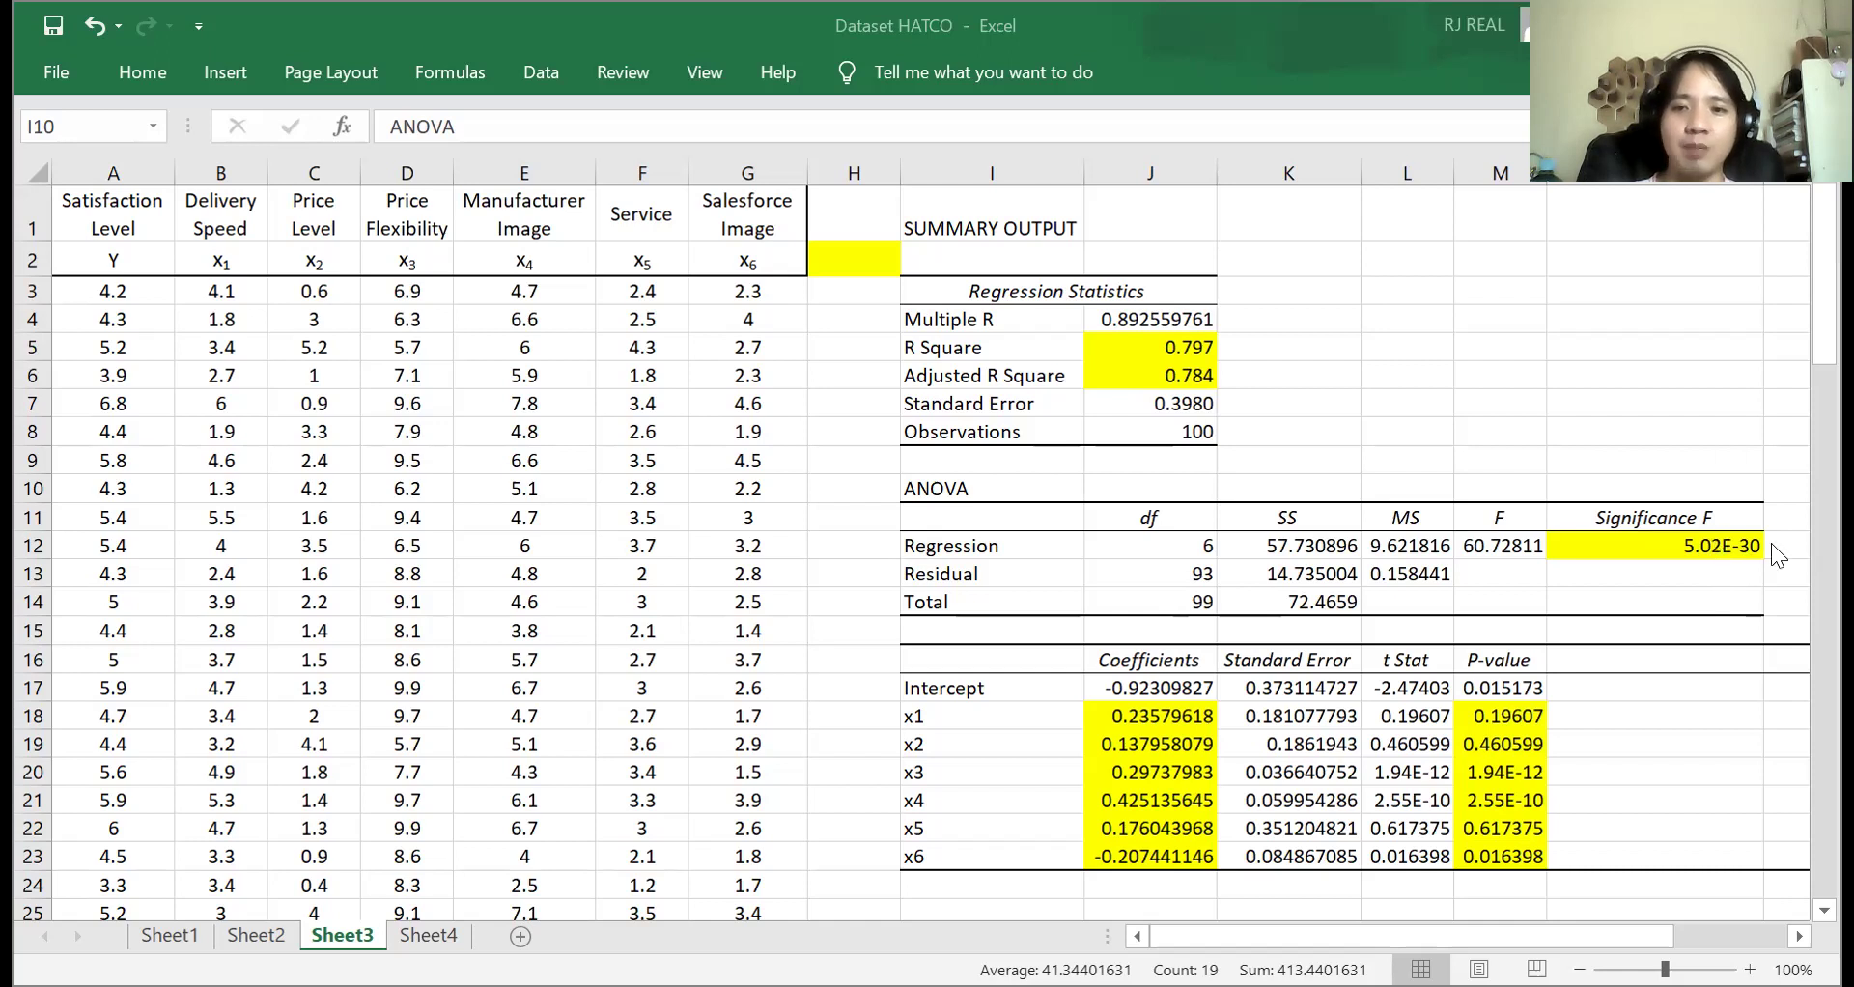
{"action": "left_click", "coordinate": [1710, 543]}
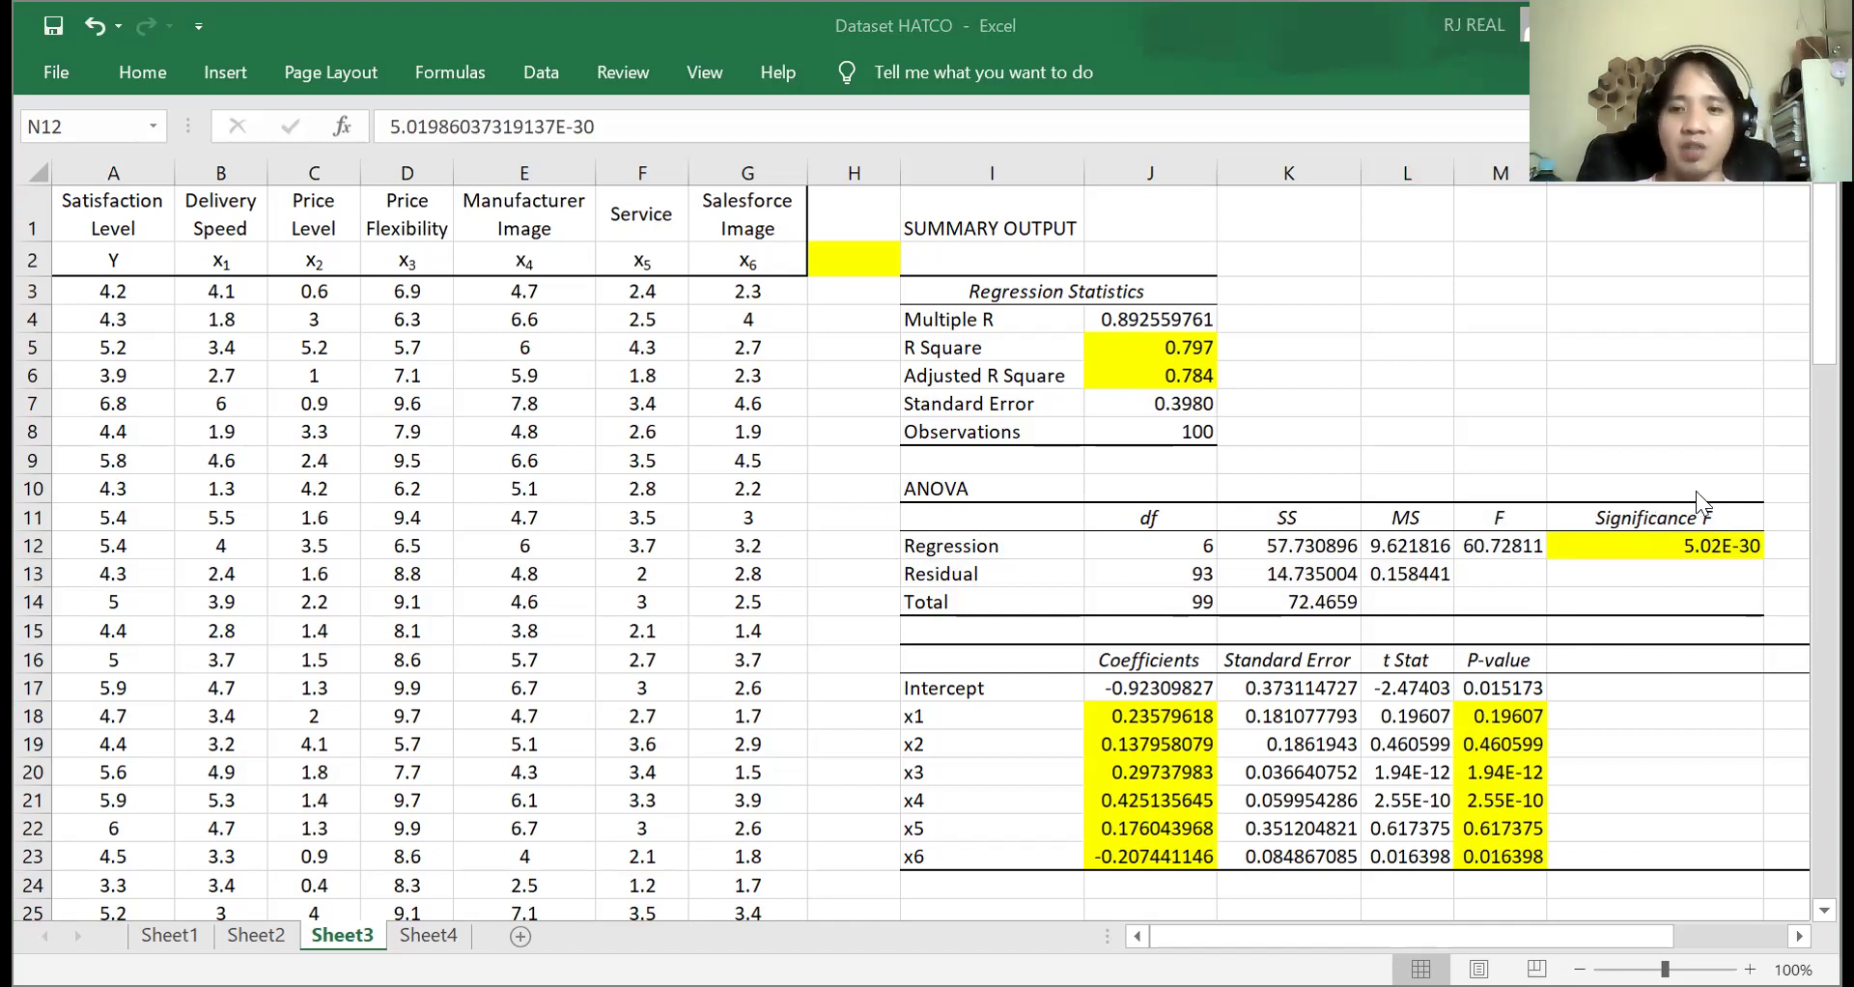
{"action": "left_click", "coordinate": [376, 394]}
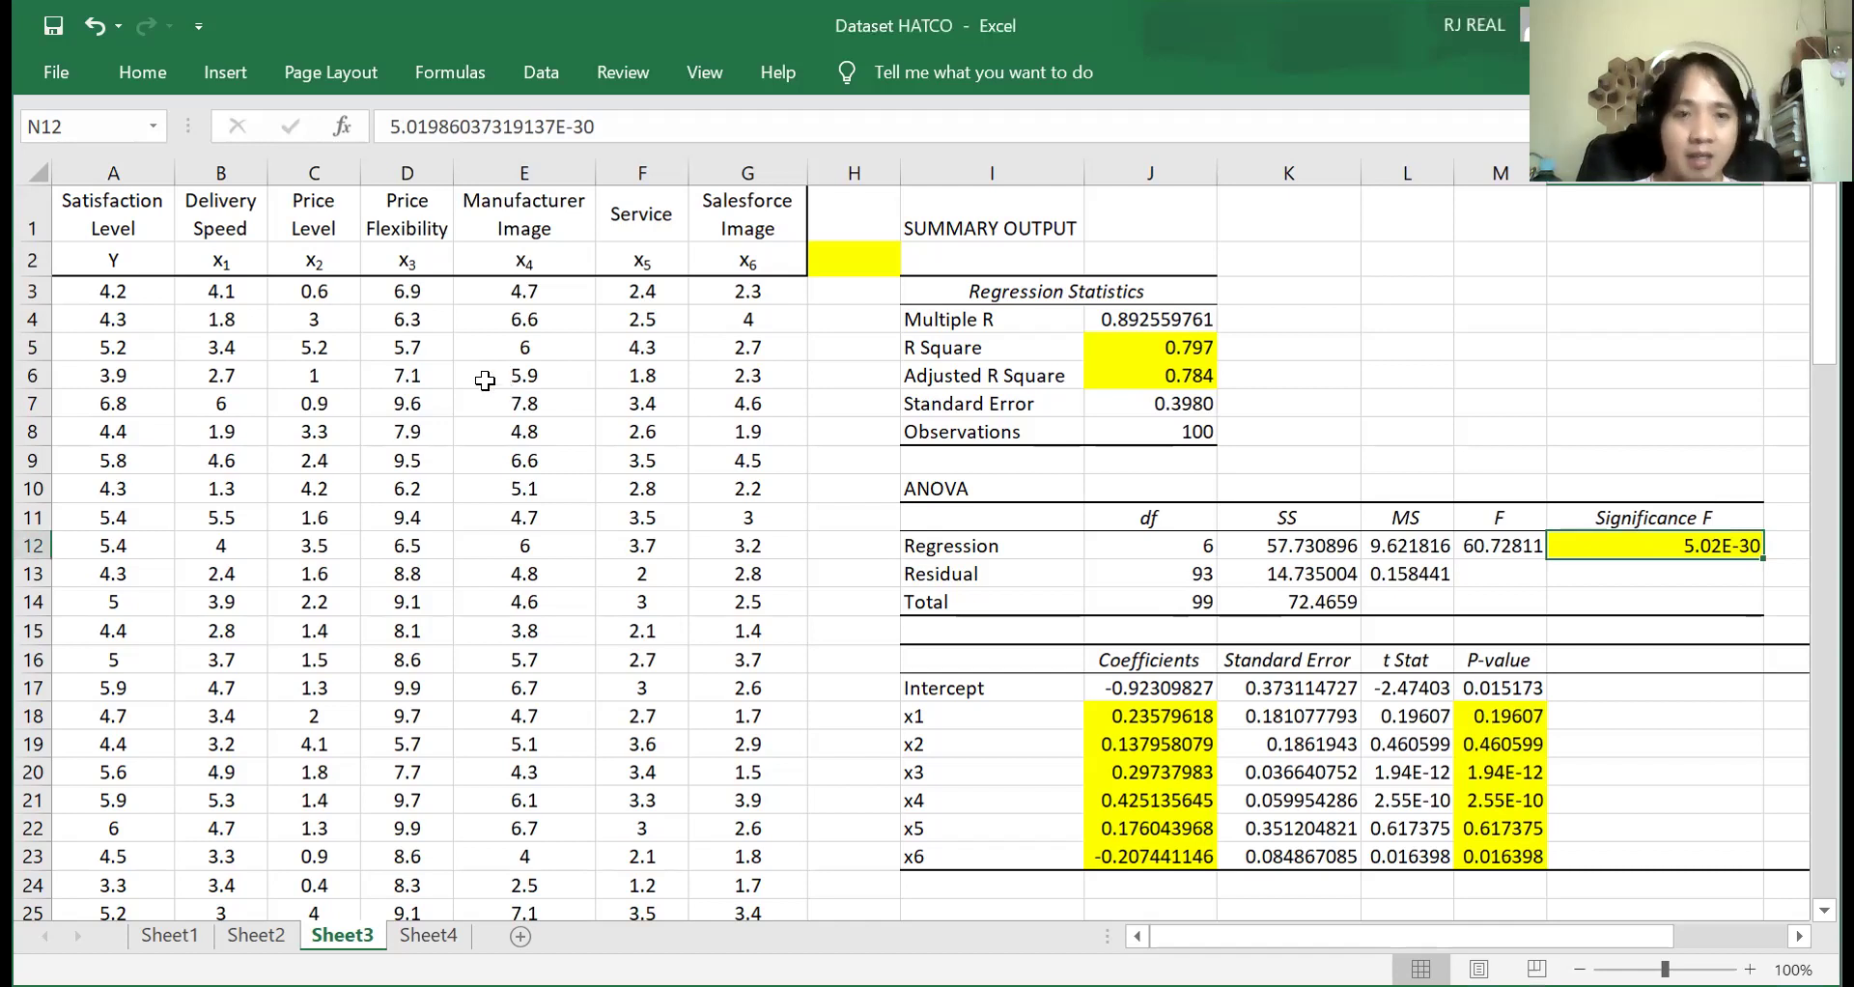
{"action": "left_click_drag", "start_coordinate": [252, 214], "coordinate": [738, 222]}
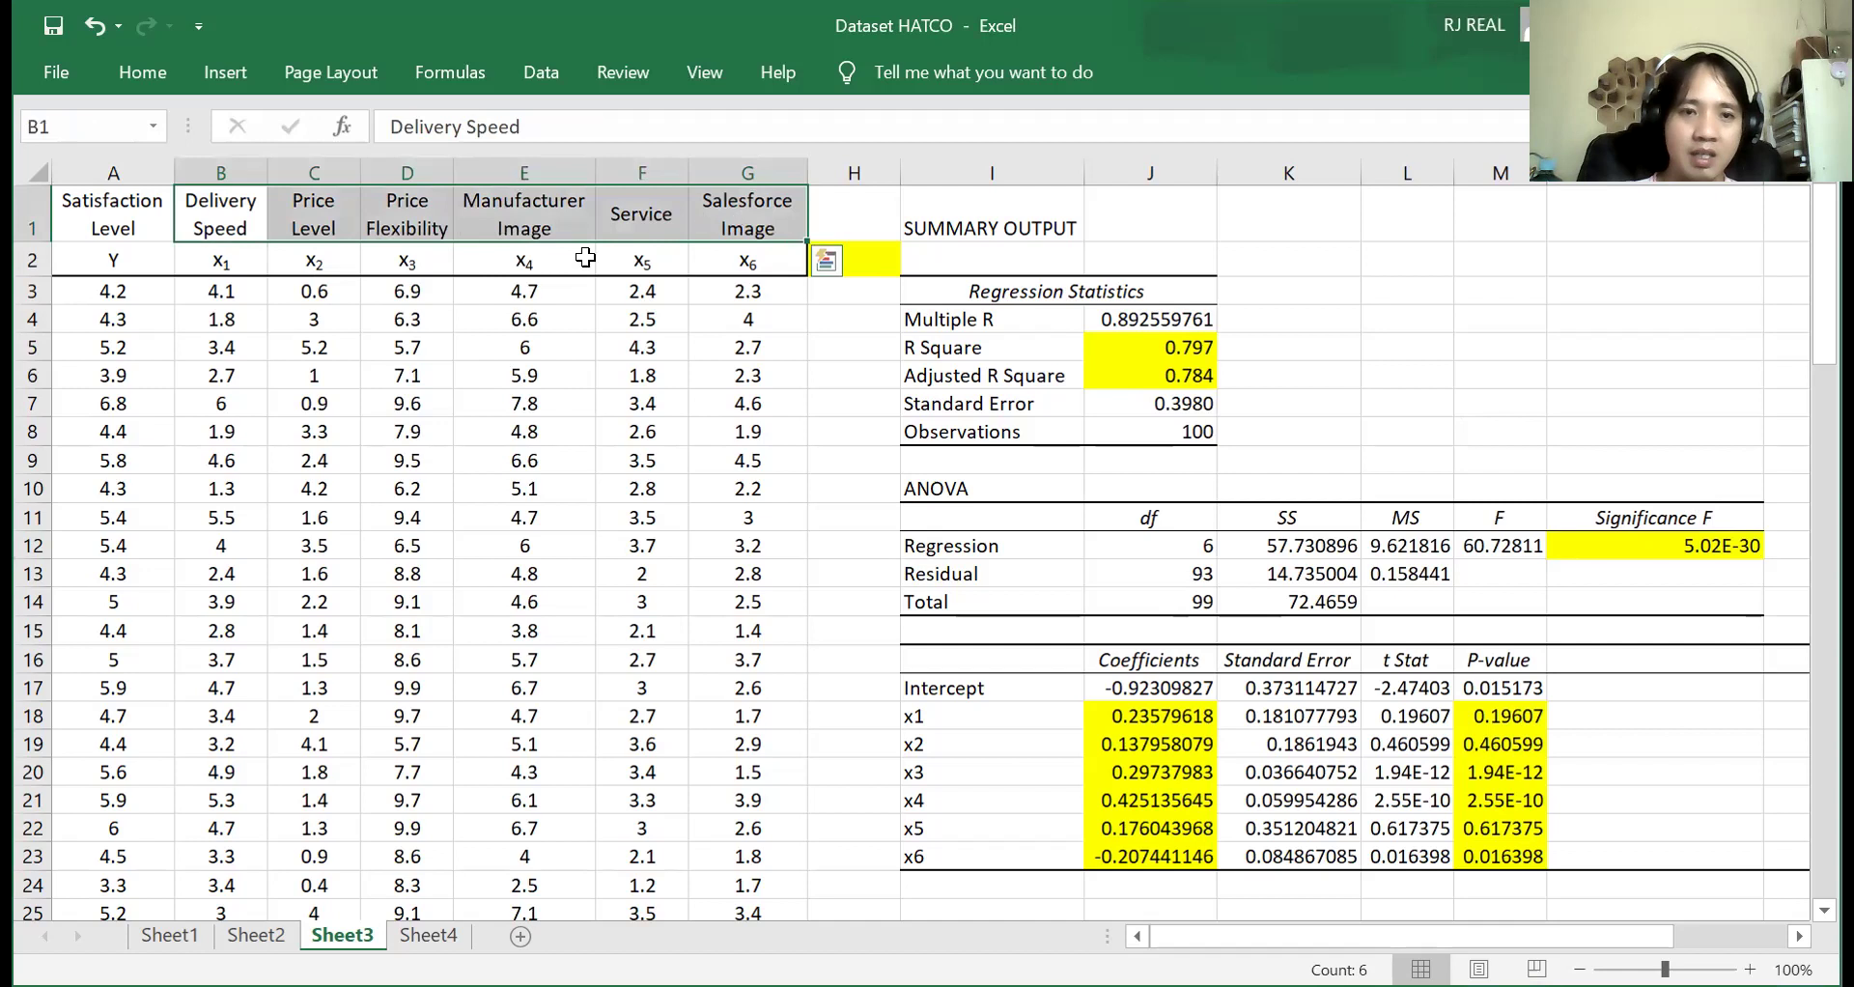
{"action": "left_click", "coordinate": [133, 207]}
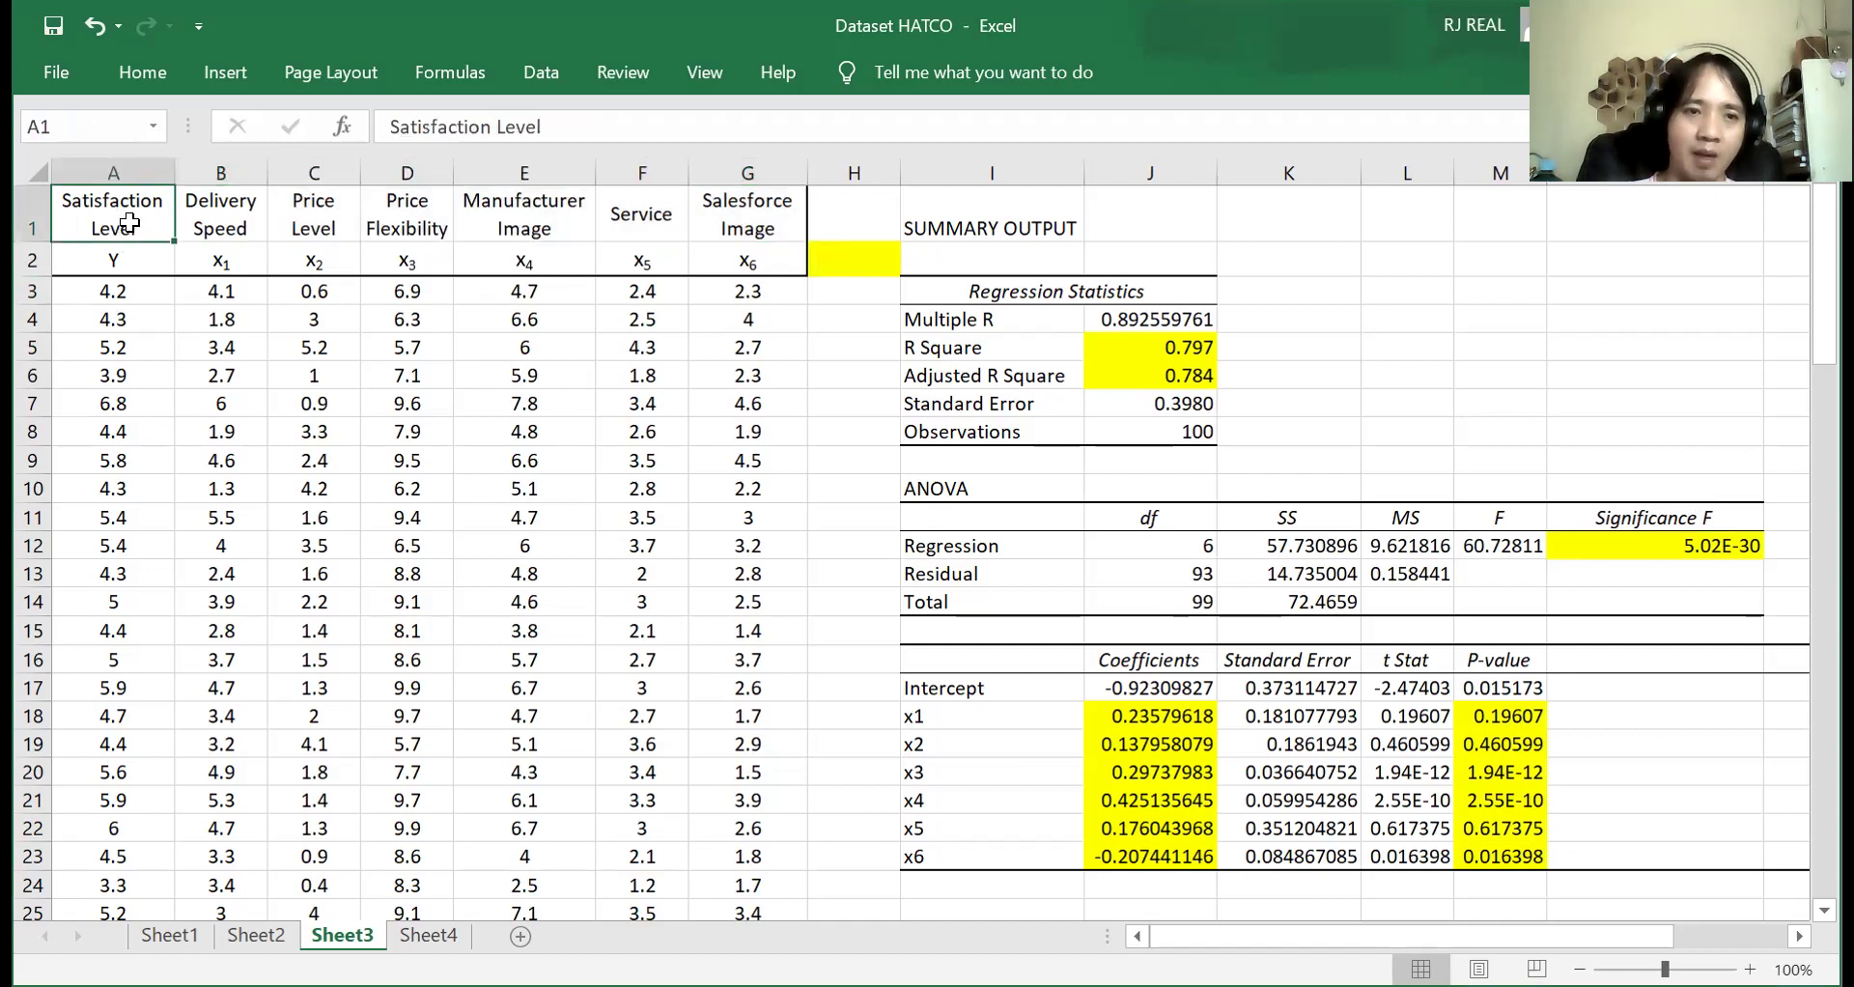
{"action": "left_click_drag", "start_coordinate": [262, 213], "coordinate": [734, 261]}
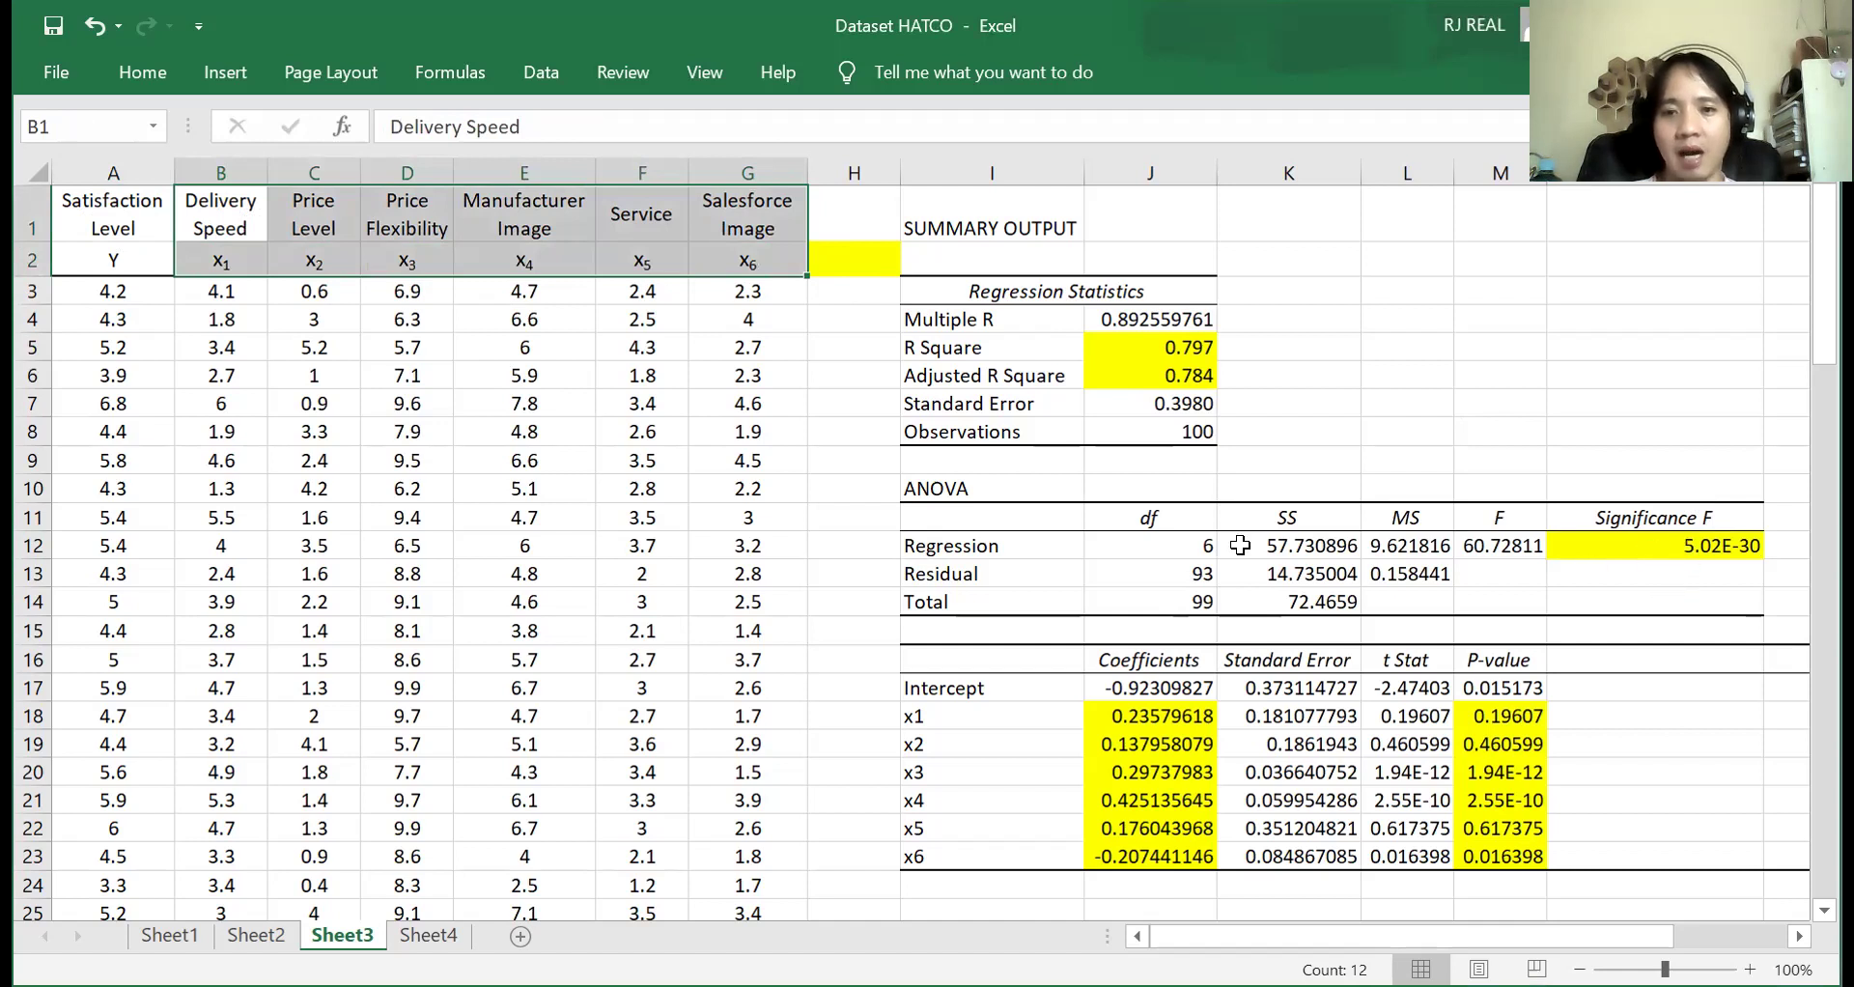
Step: Compare the ANOVA table's overall Significance F with the individual P-values of x1 to x6 in the coefficients table
{"action": "left_click_drag", "start_coordinate": [1045, 500], "coordinate": [1591, 616]}
{"action": "left_click_drag", "start_coordinate": [1009, 689], "coordinate": [1508, 864]}
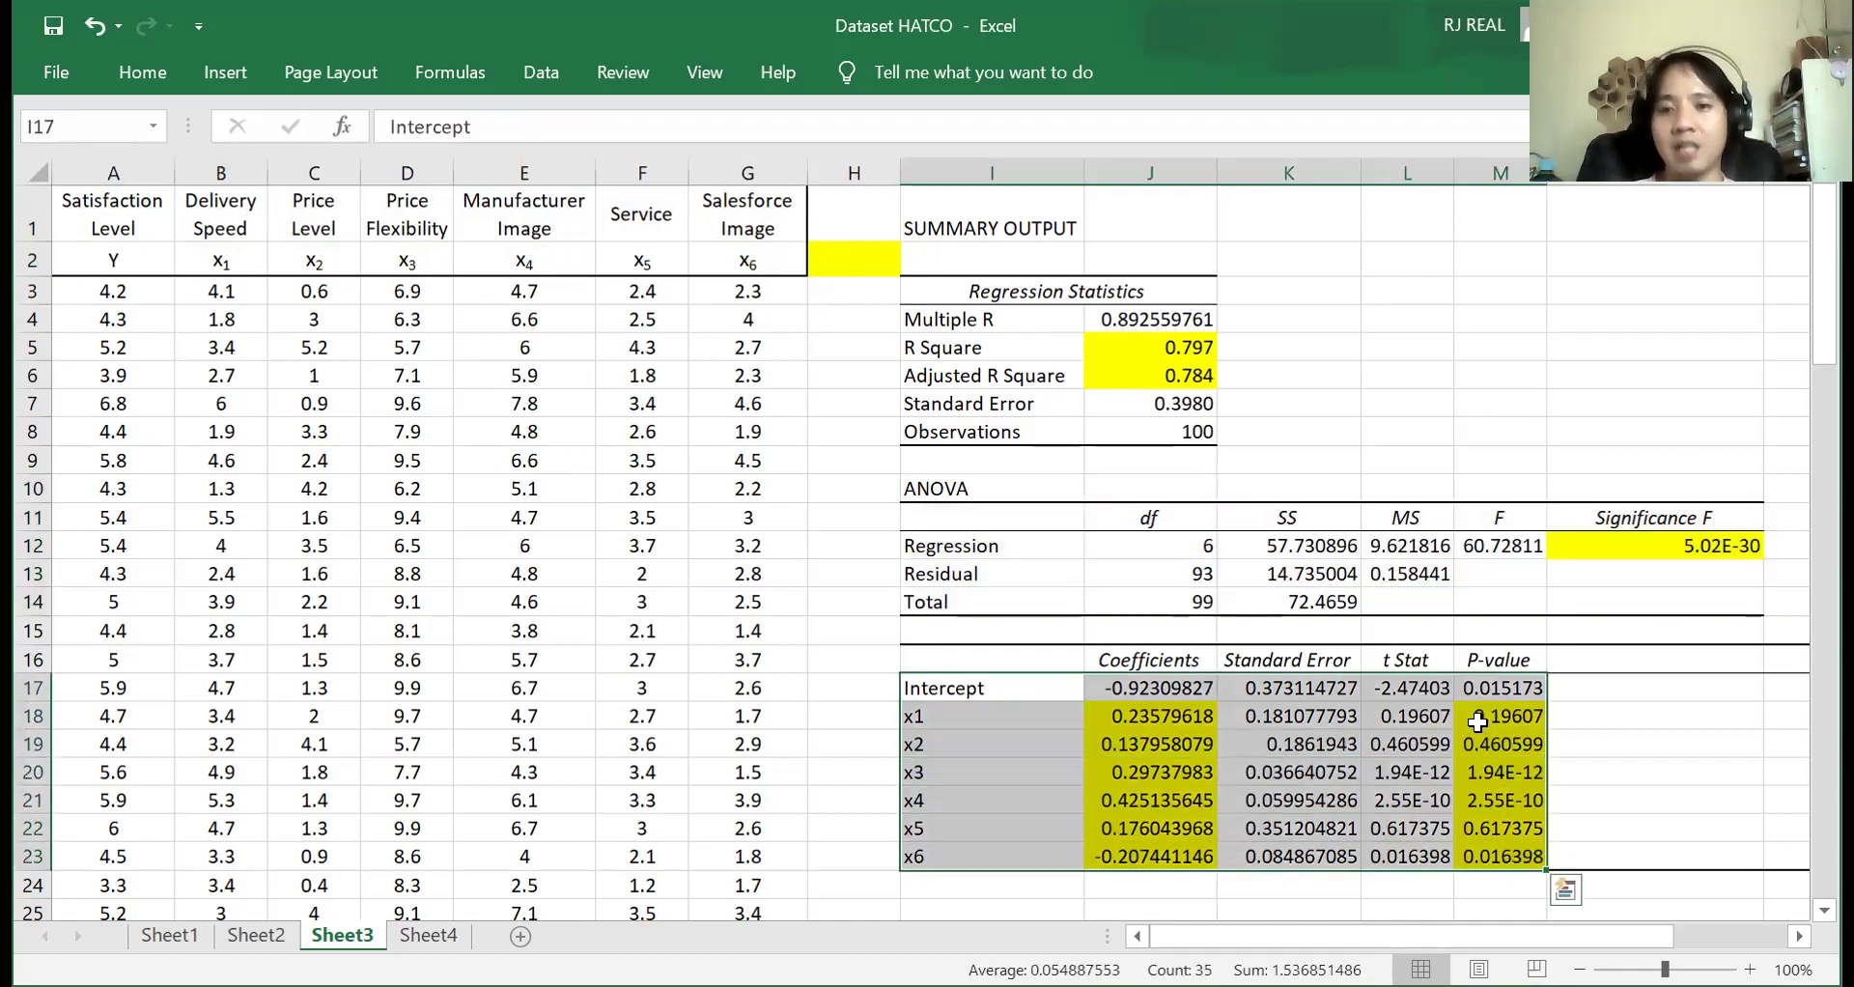
{"action": "left_click", "coordinate": [1512, 738]}
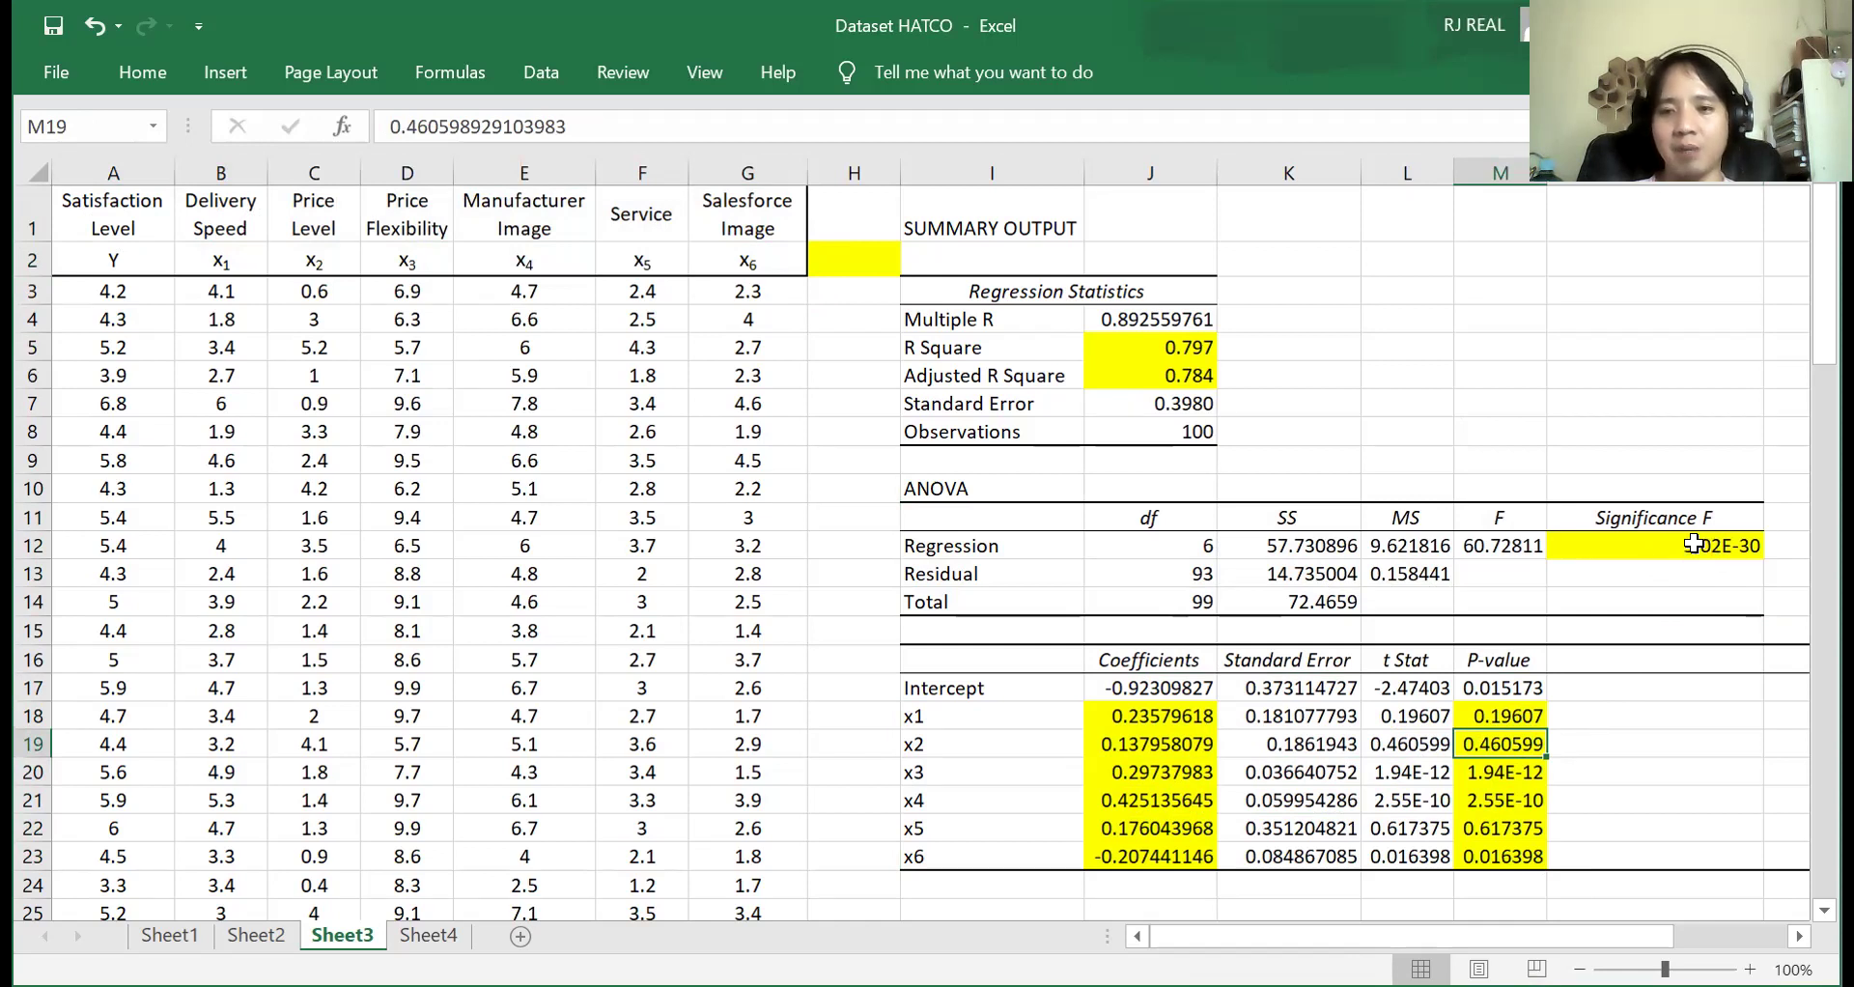
{"action": "left_click_drag", "start_coordinate": [1504, 716], "coordinate": [1506, 853]}
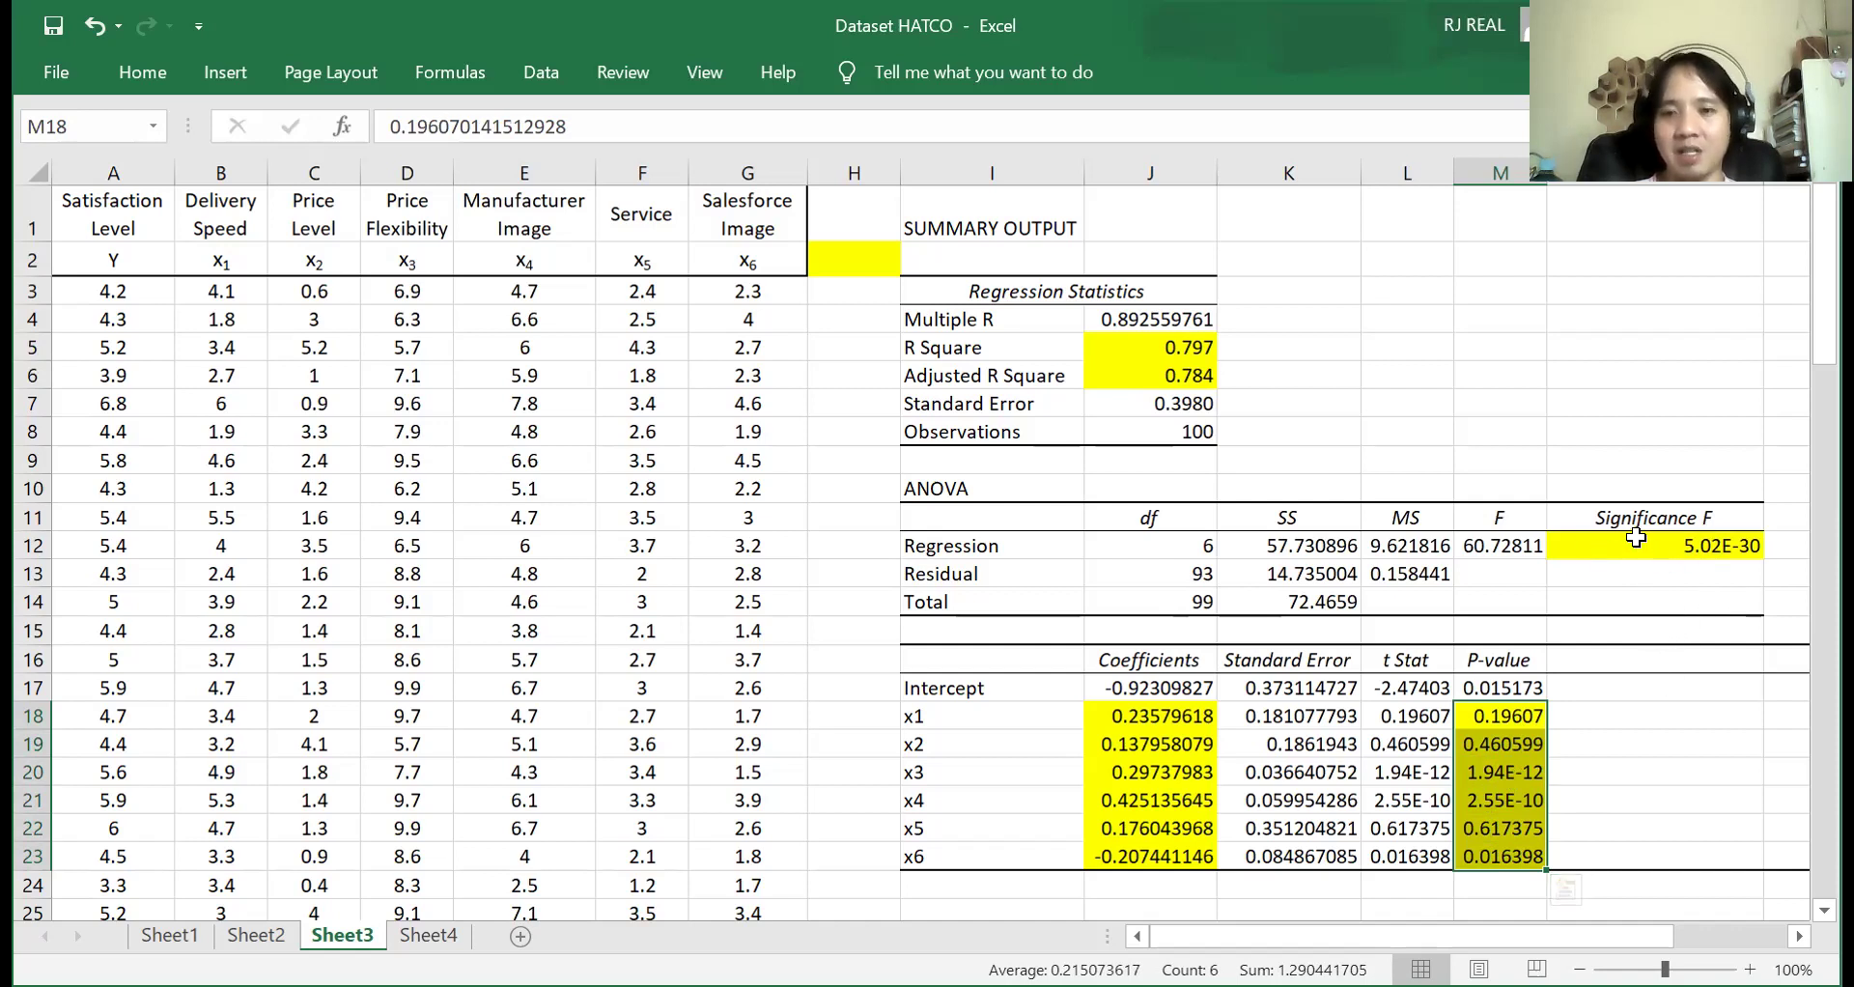
{"action": "left_click_drag", "start_coordinate": [1046, 504], "coordinate": [1617, 555]}
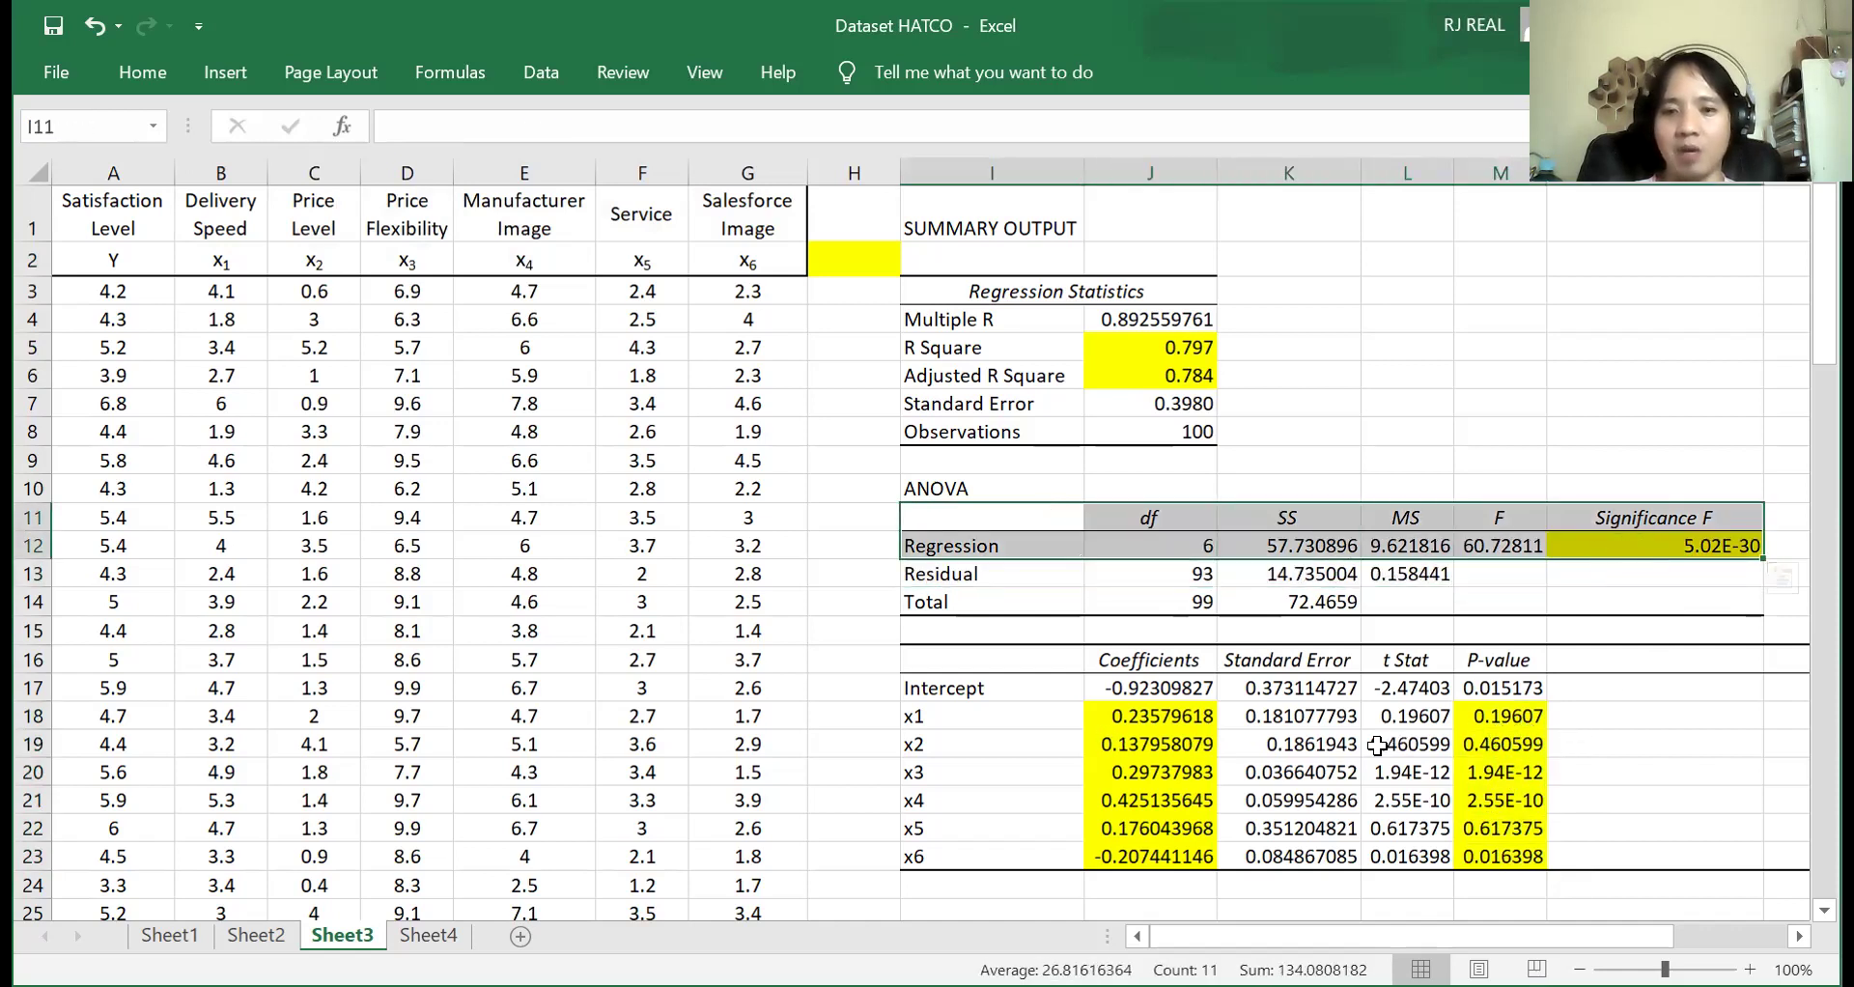
{"action": "left_click_drag", "start_coordinate": [1493, 715], "coordinate": [1493, 849]}
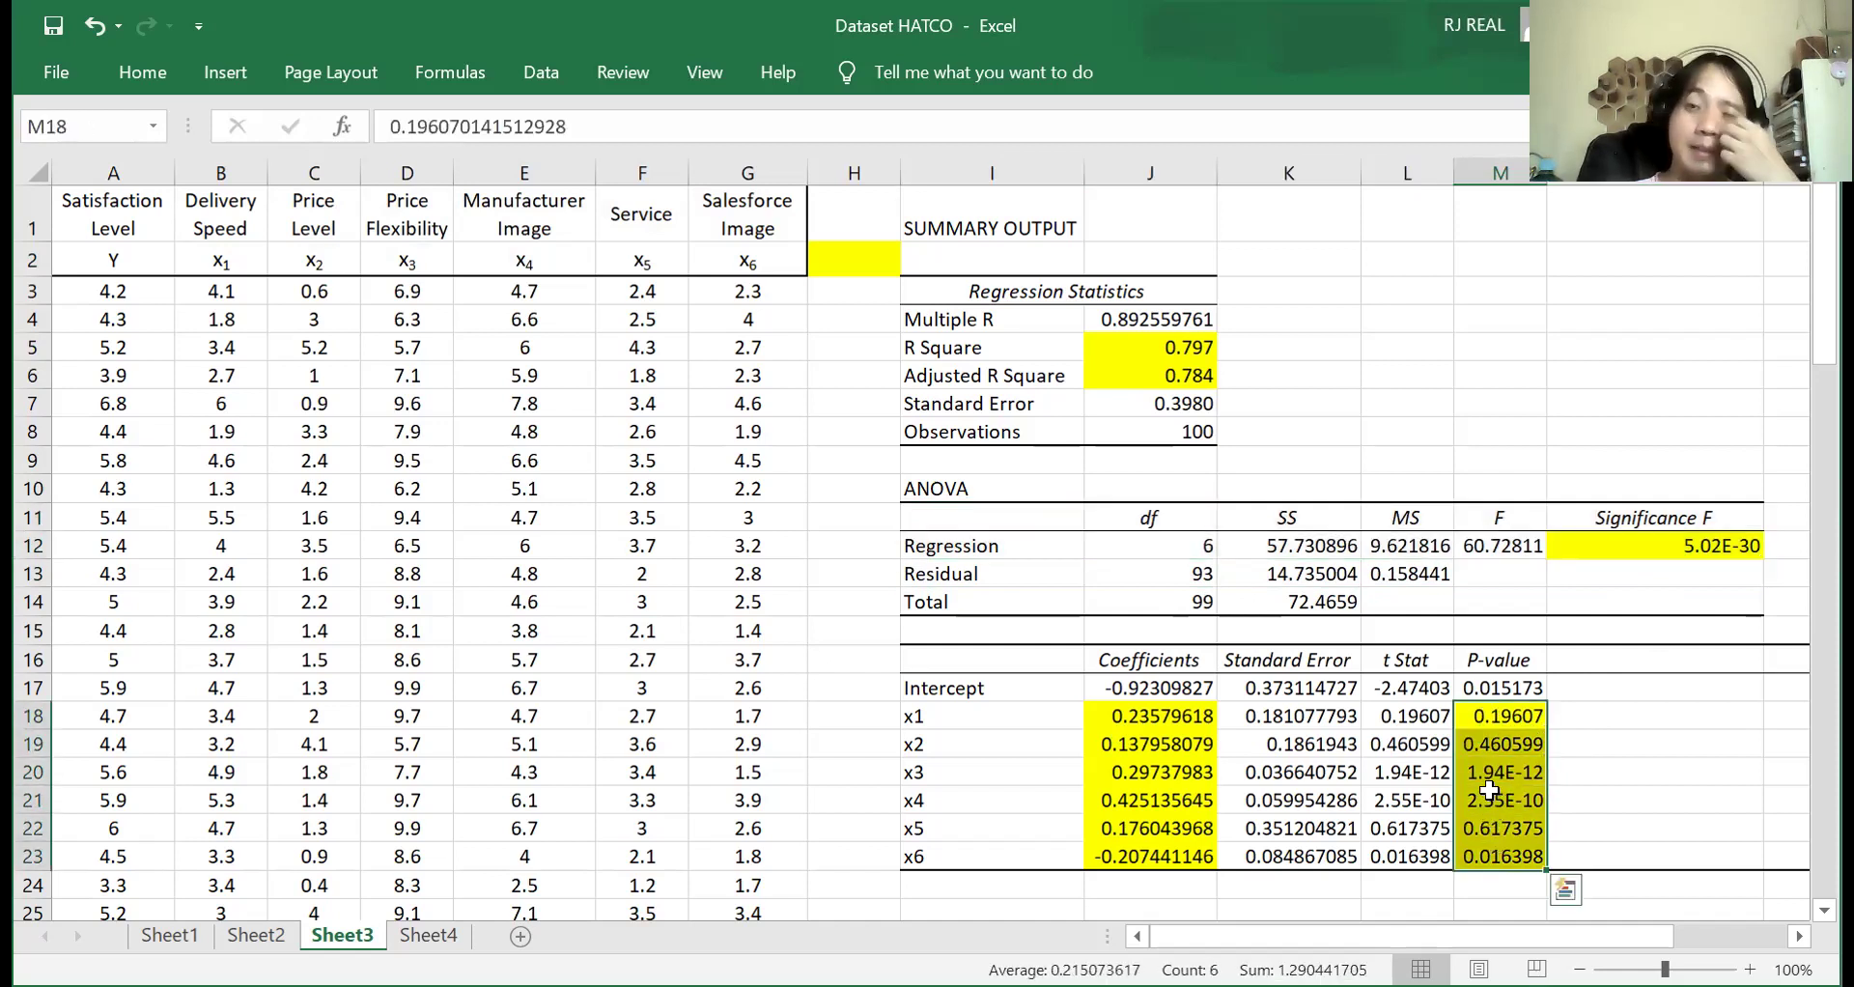
{"action": "left_click", "coordinate": [1680, 543]}
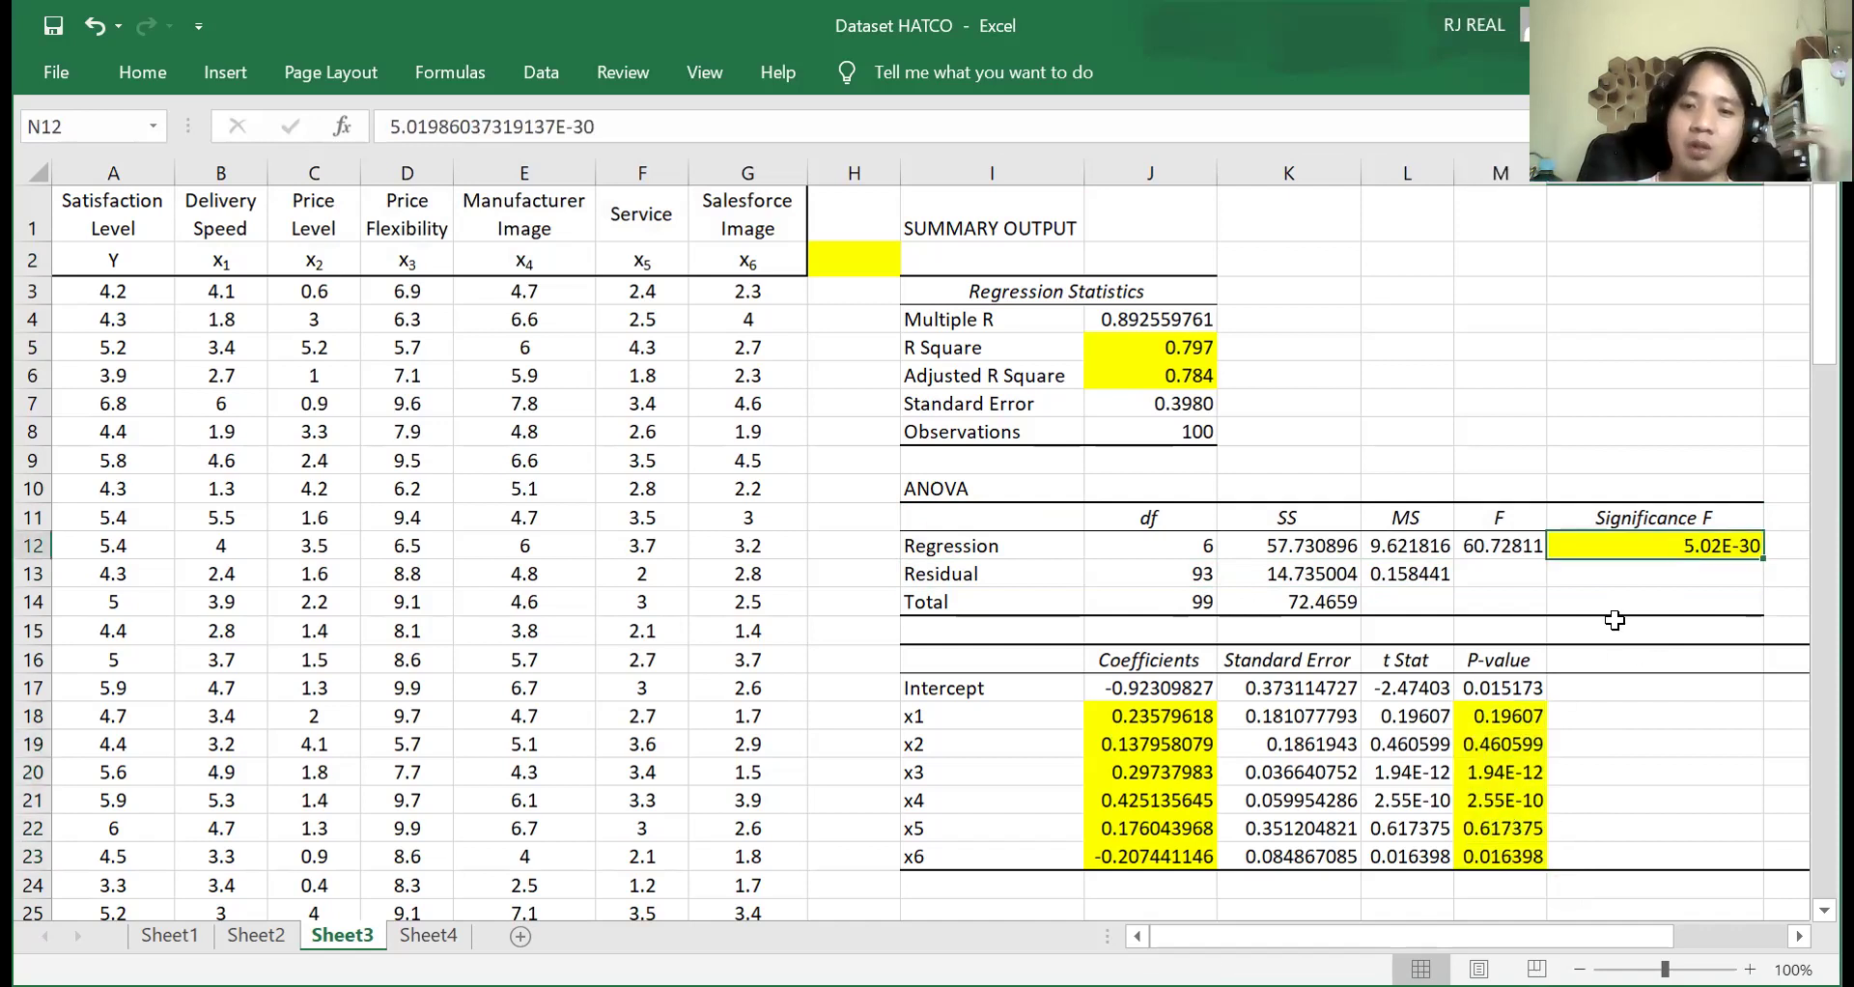
{"action": "left_click", "coordinate": [1494, 715]}
{"action": "left_click_drag", "start_coordinate": [1510, 741], "coordinate": [1504, 859]}
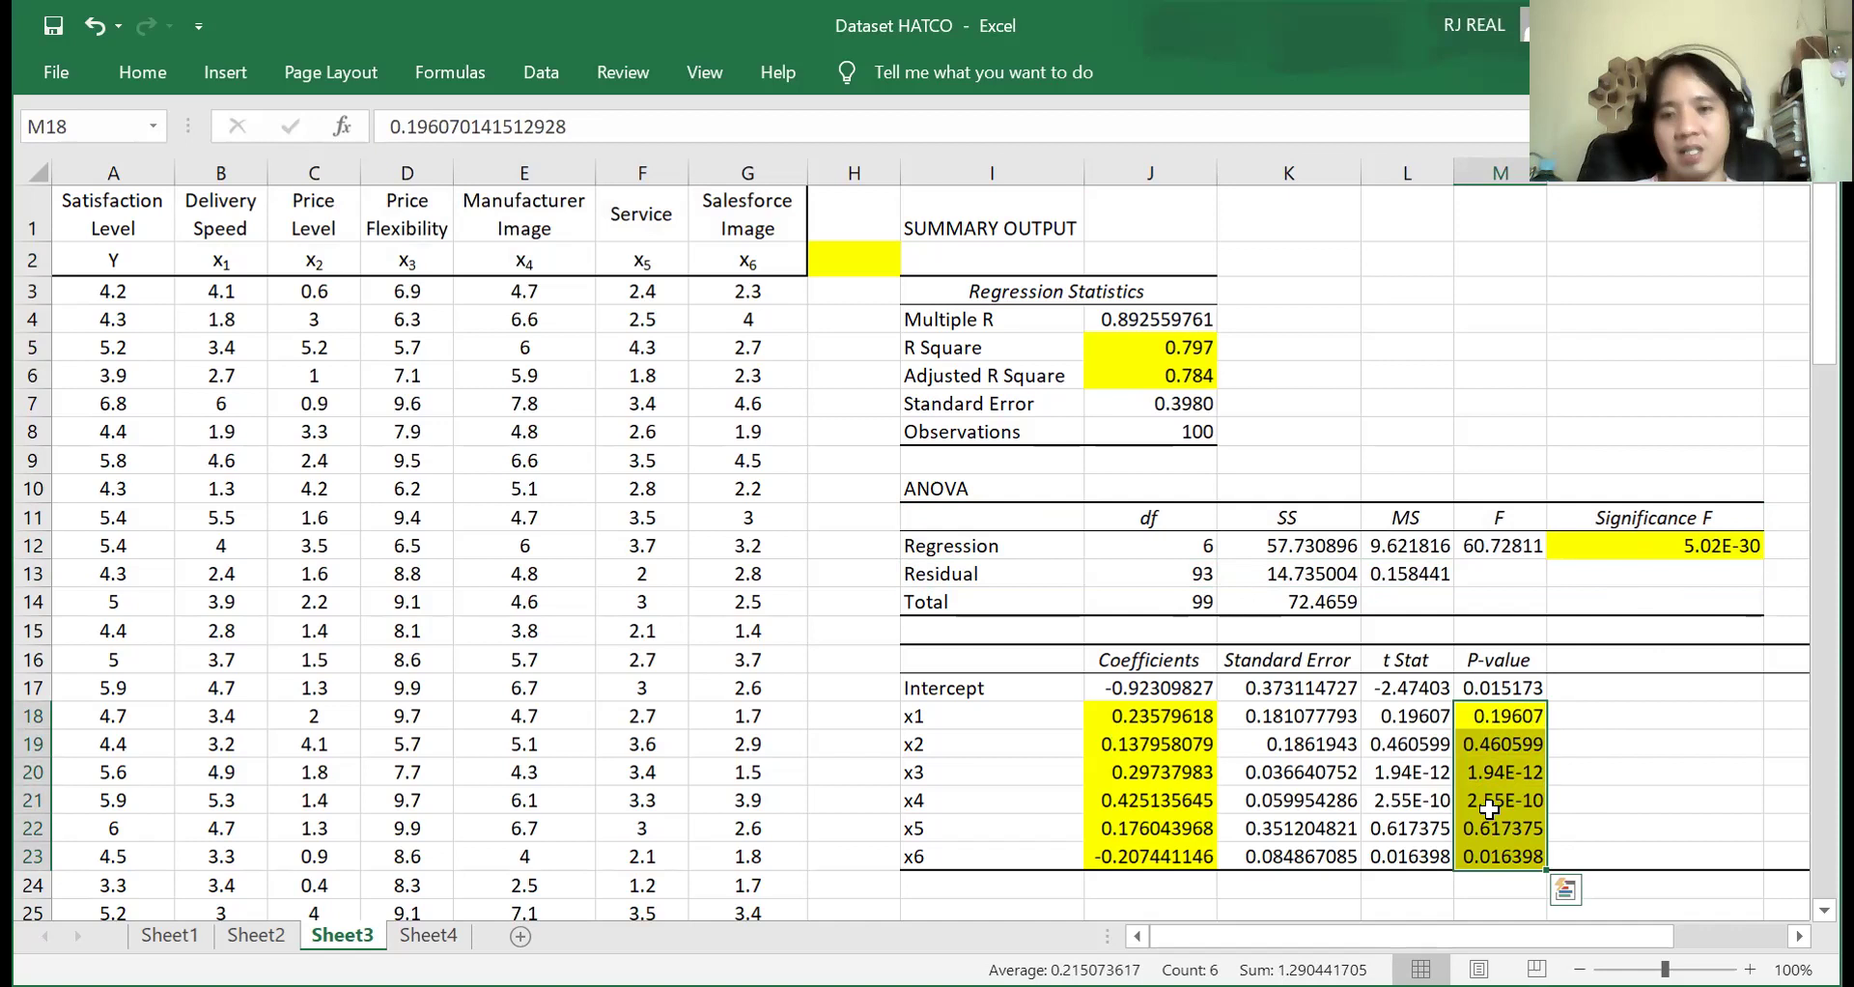
{"action": "left_click", "coordinate": [1488, 809]}
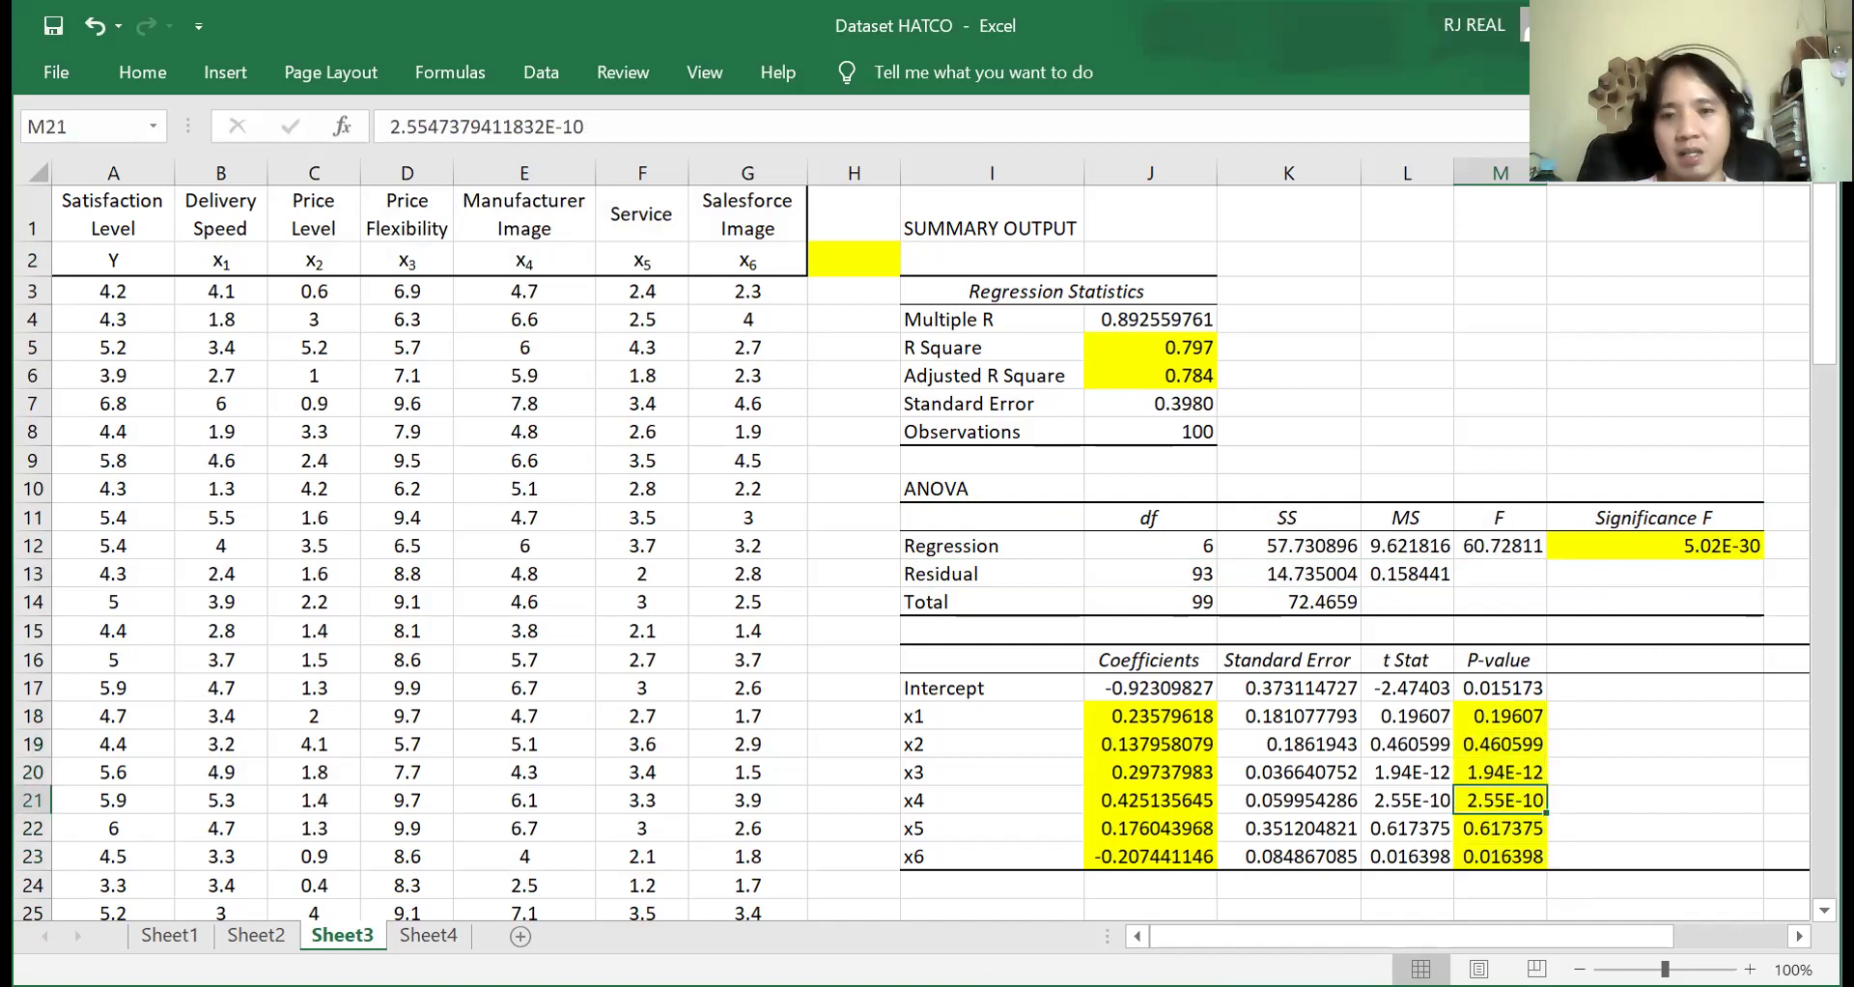
Step: Examine the Significance F value within the ANOVA table, together with the Adjusted R Square in the Regression Statistics
{"action": "left_click", "coordinate": [1662, 548]}
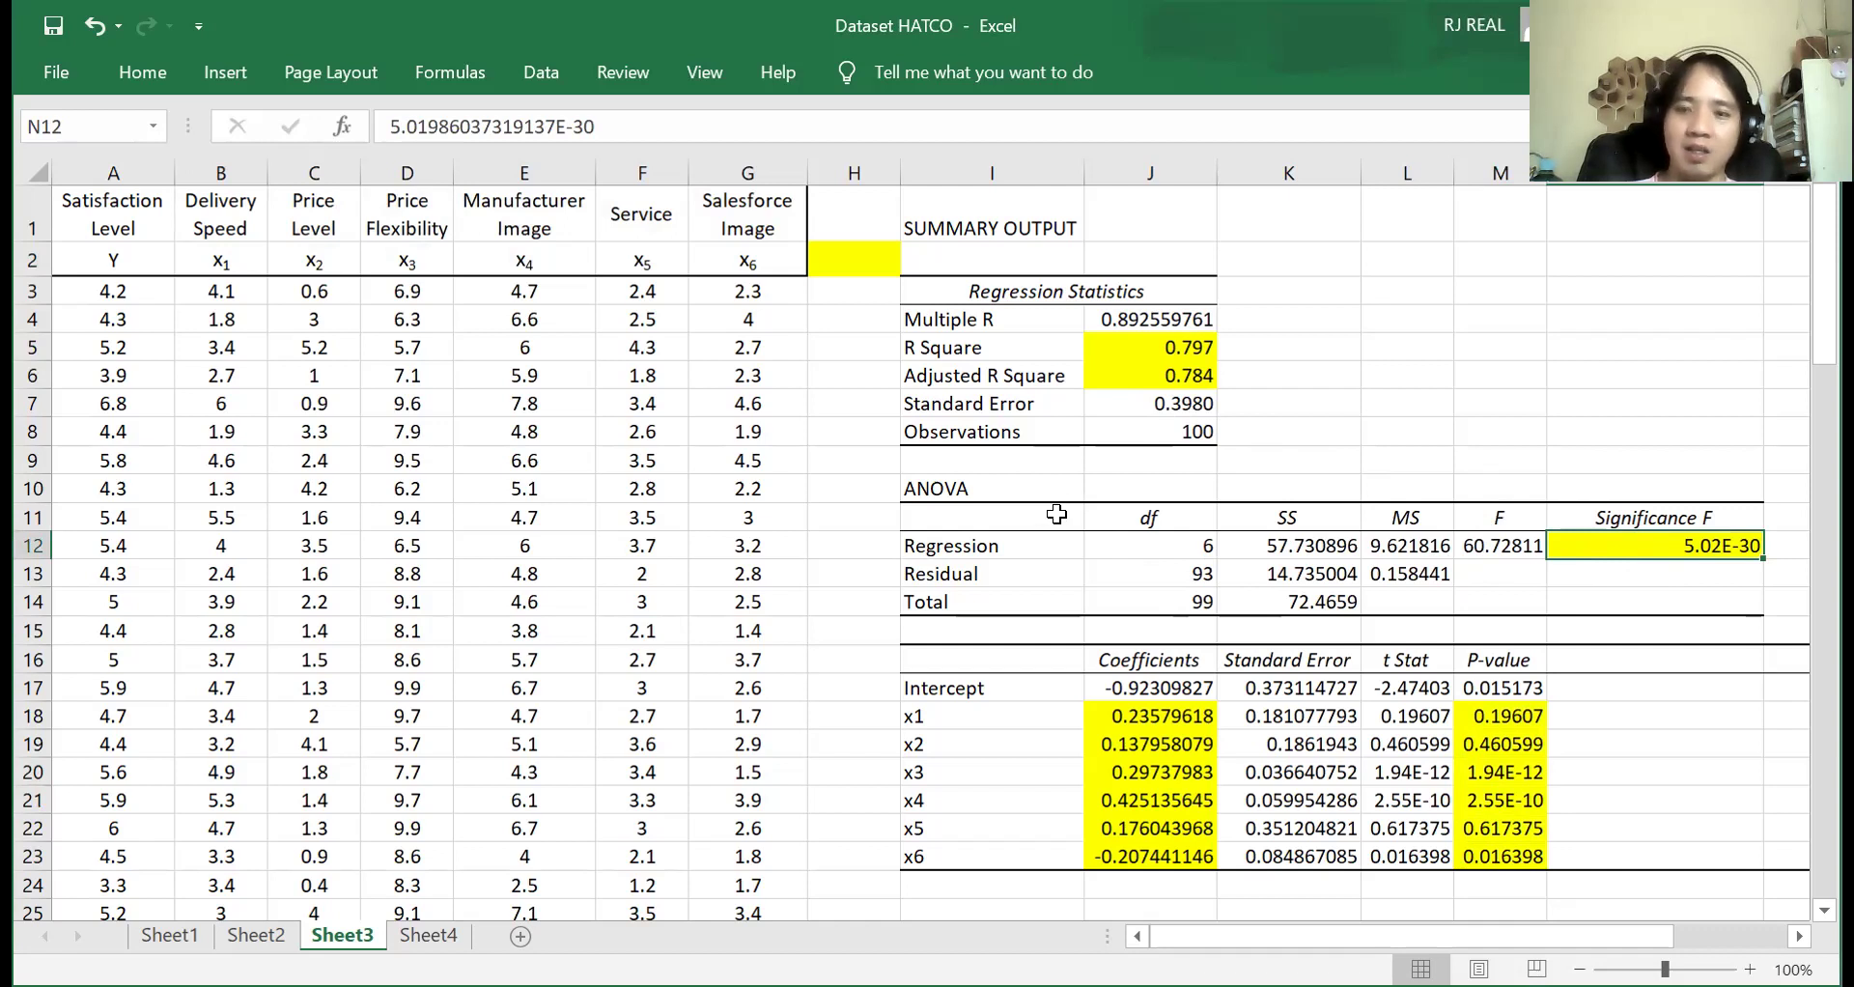
{"action": "left_click_drag", "start_coordinate": [1056, 513], "coordinate": [1653, 613]}
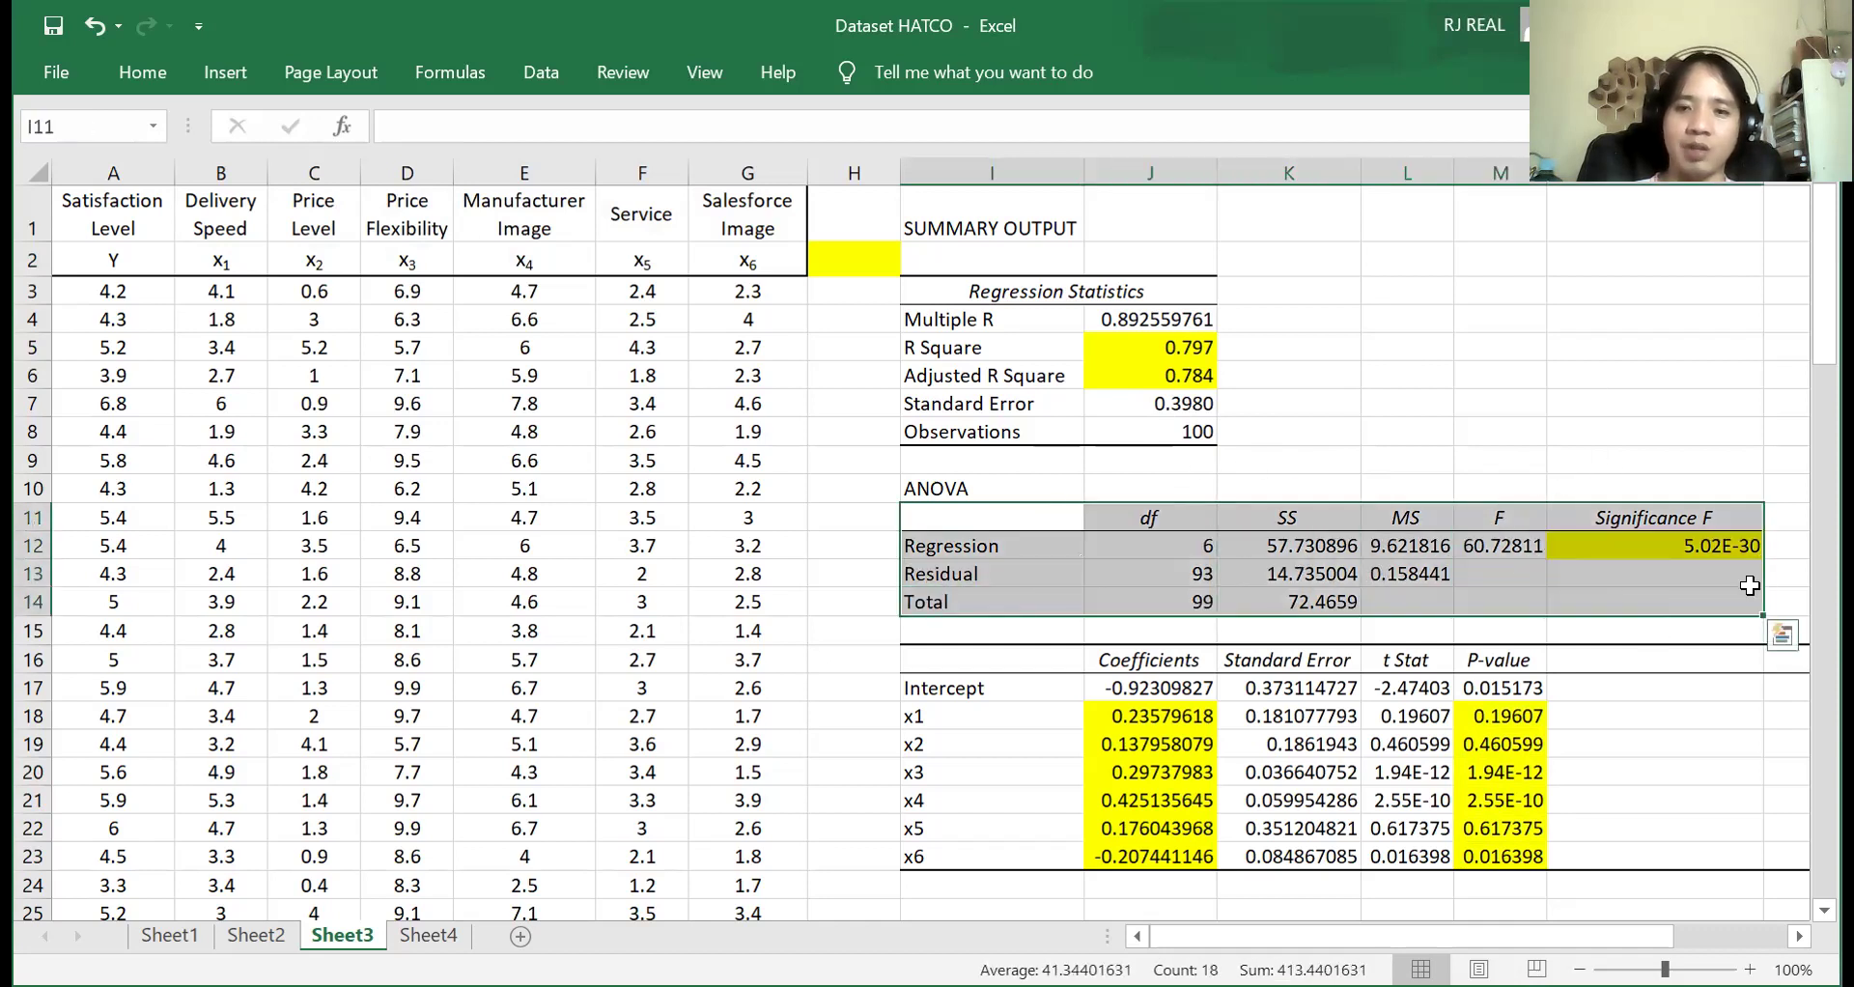
{"action": "double_click", "coordinate": [1660, 546]}
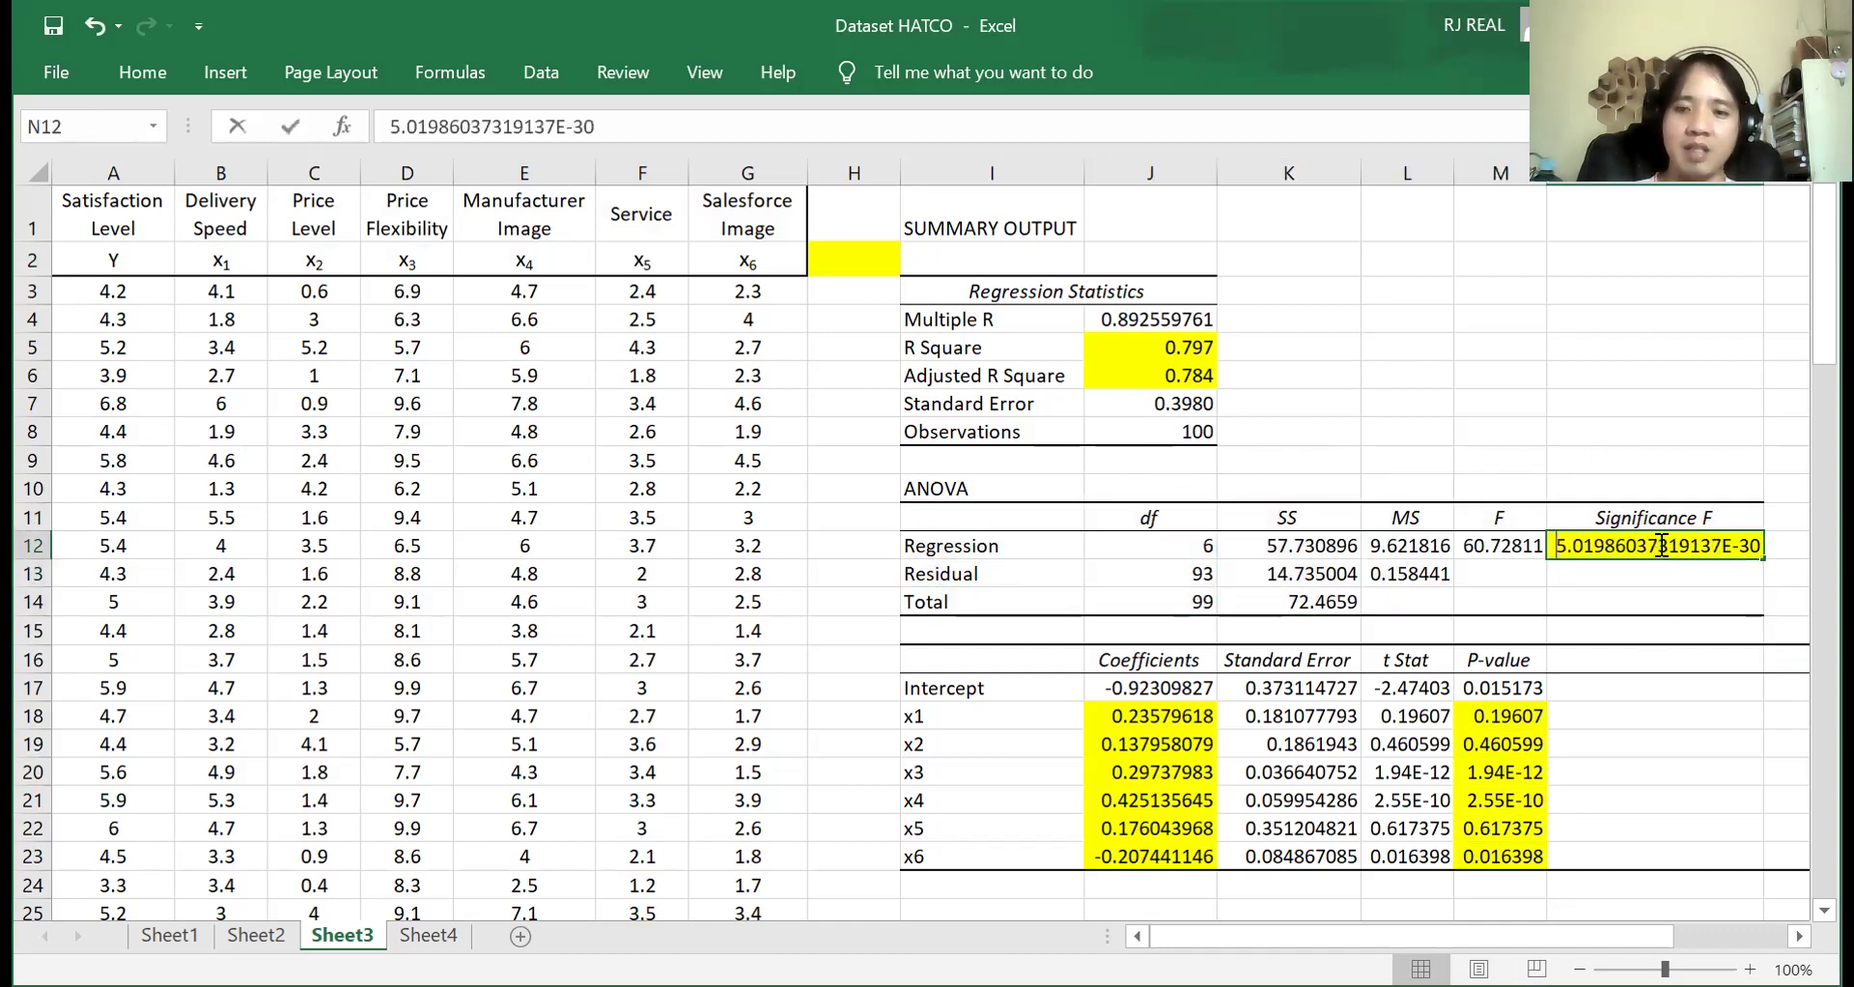
{"action": "left_click", "coordinate": [1595, 583]}
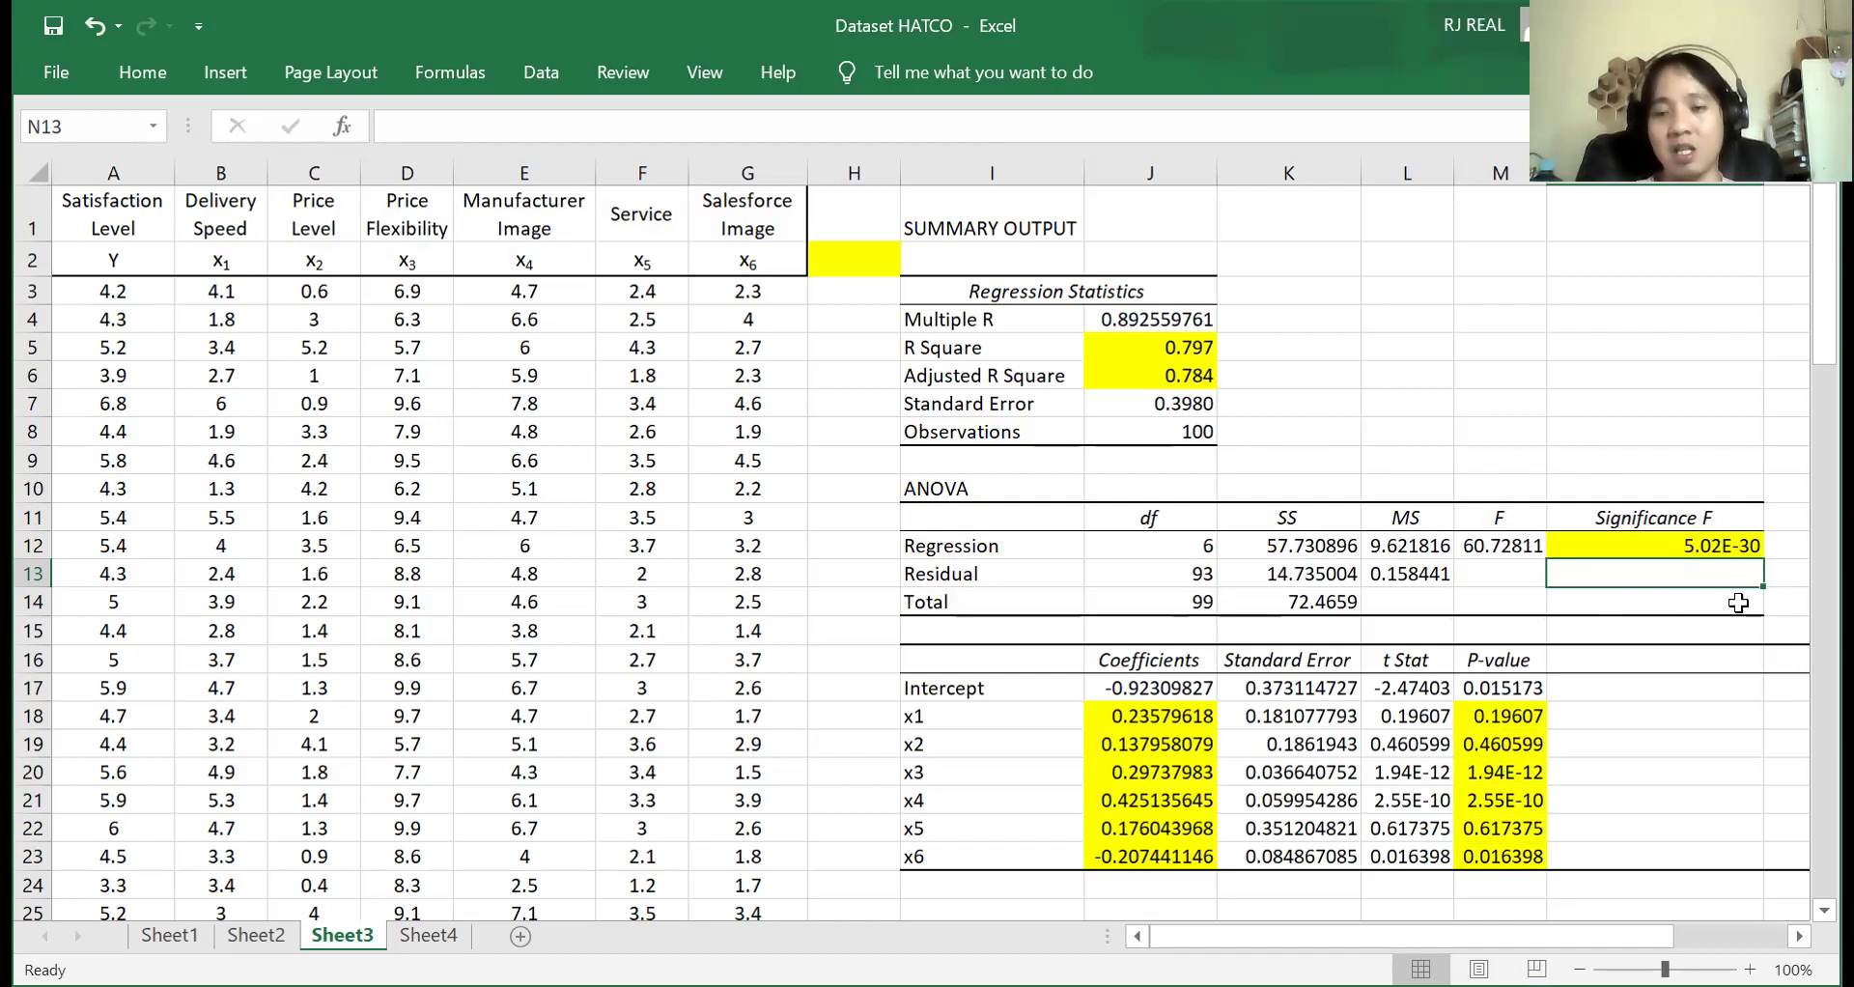
{"action": "left_click", "coordinate": [1680, 549]}
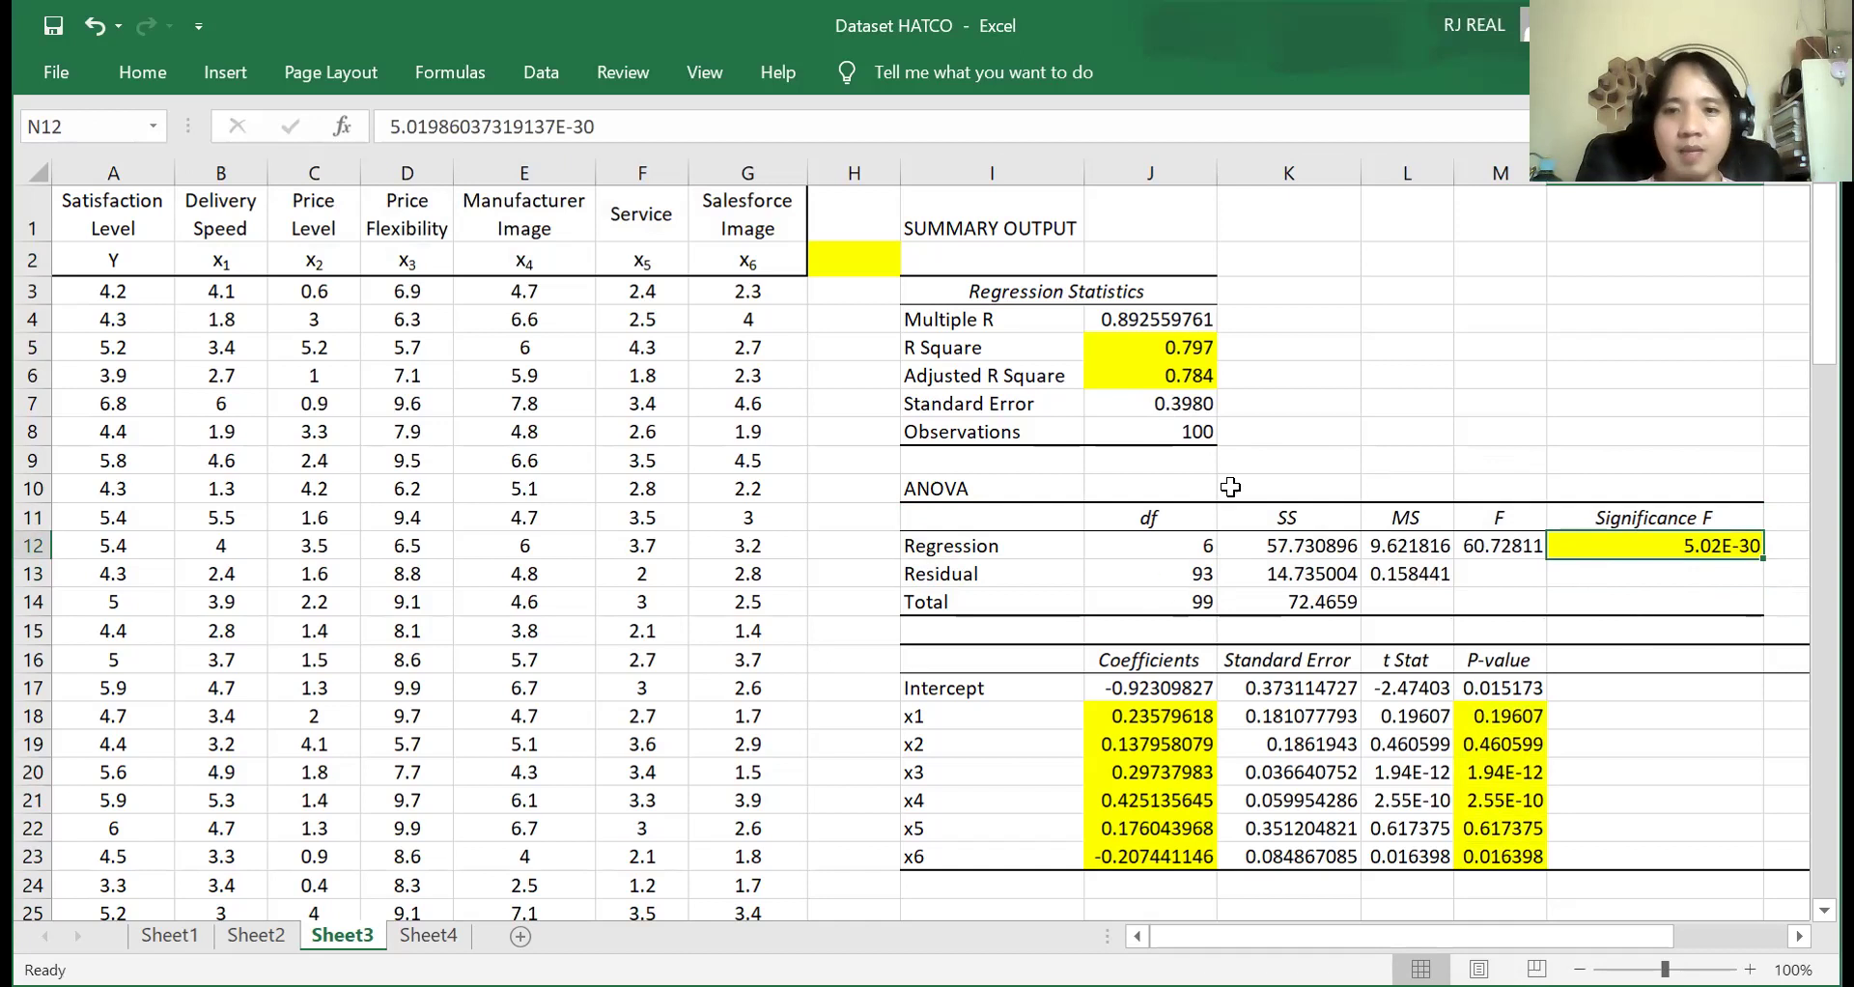
{"action": "left_click", "coordinate": [1156, 370]}
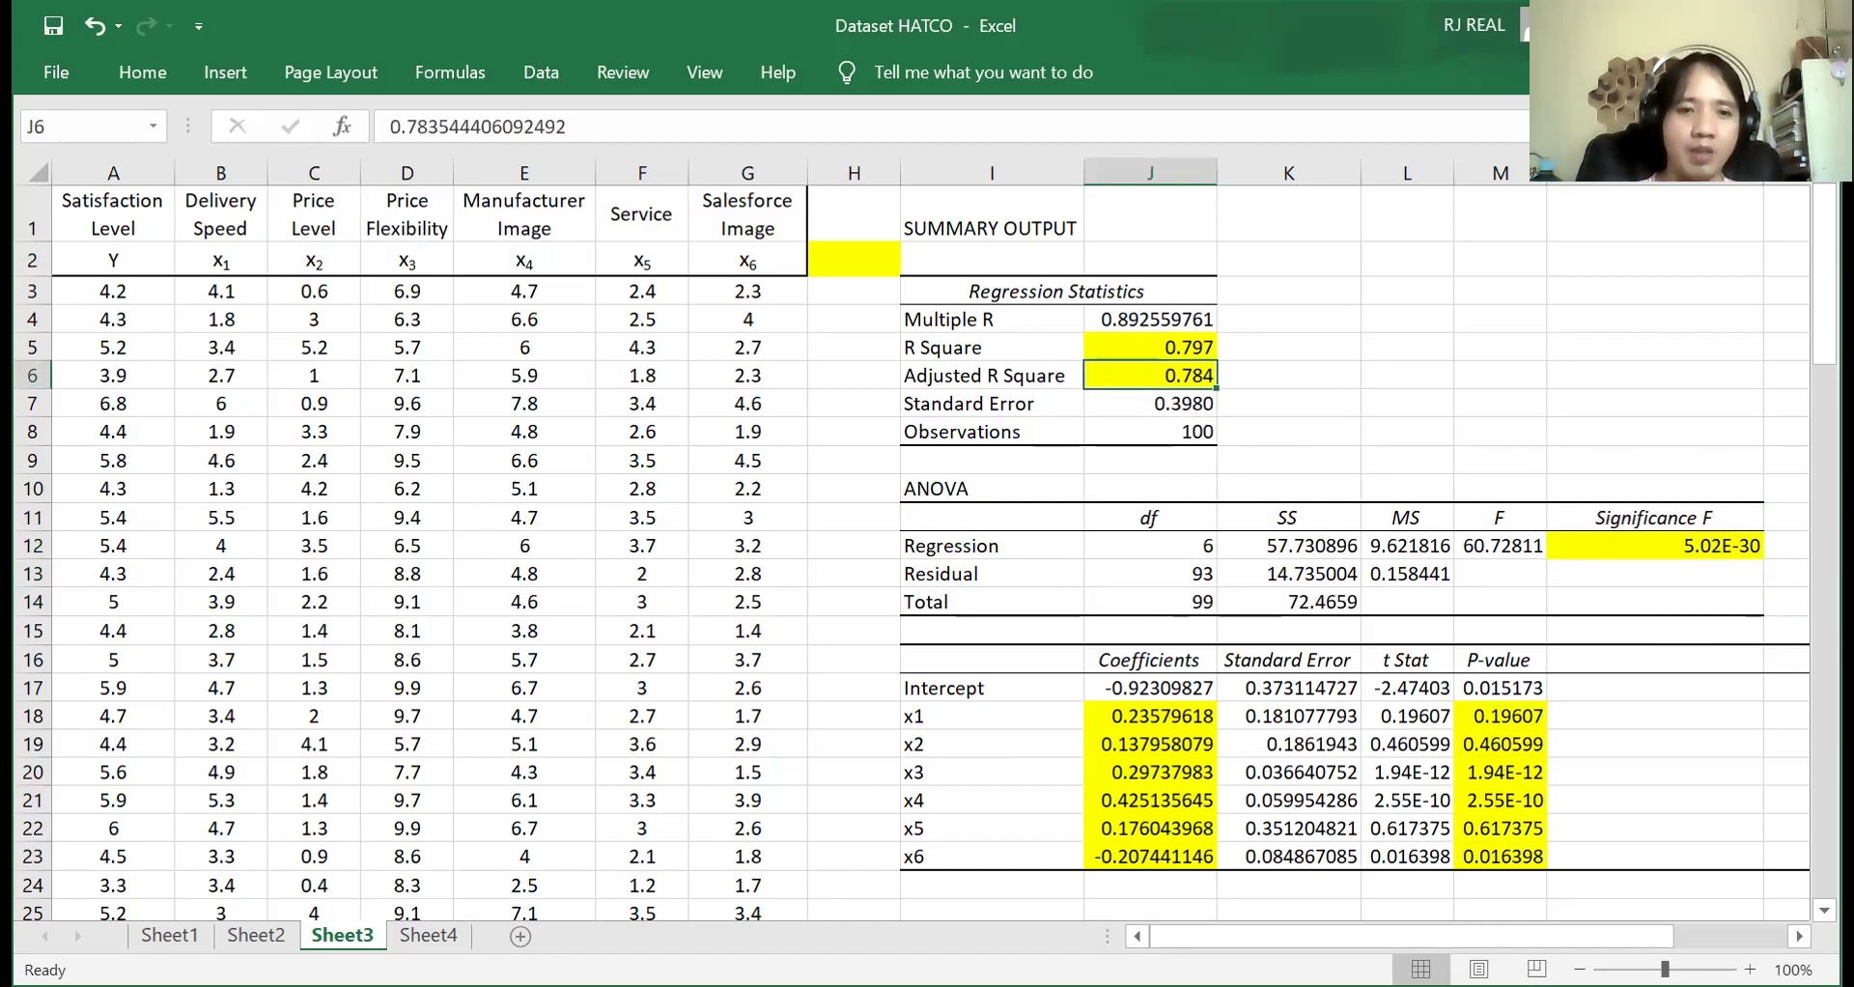
{"action": "key", "text": "alt+Tab"}
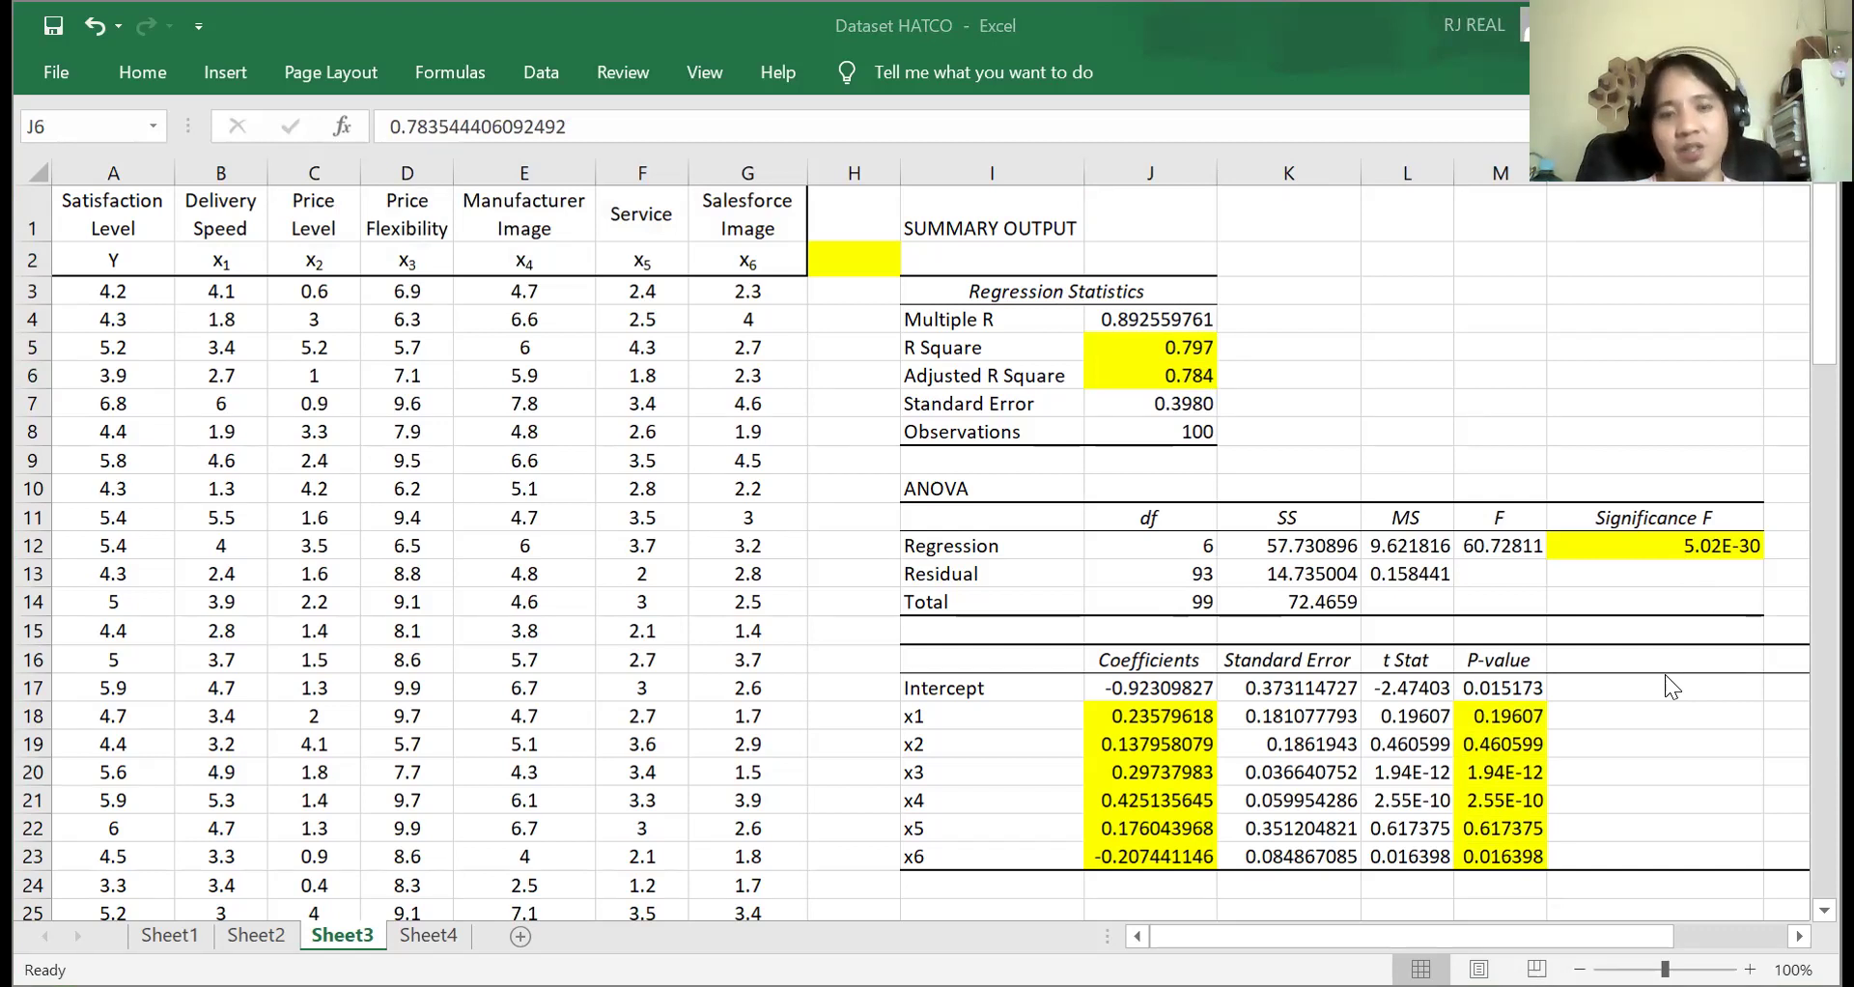
{"action": "left_click", "coordinate": [1686, 486]}
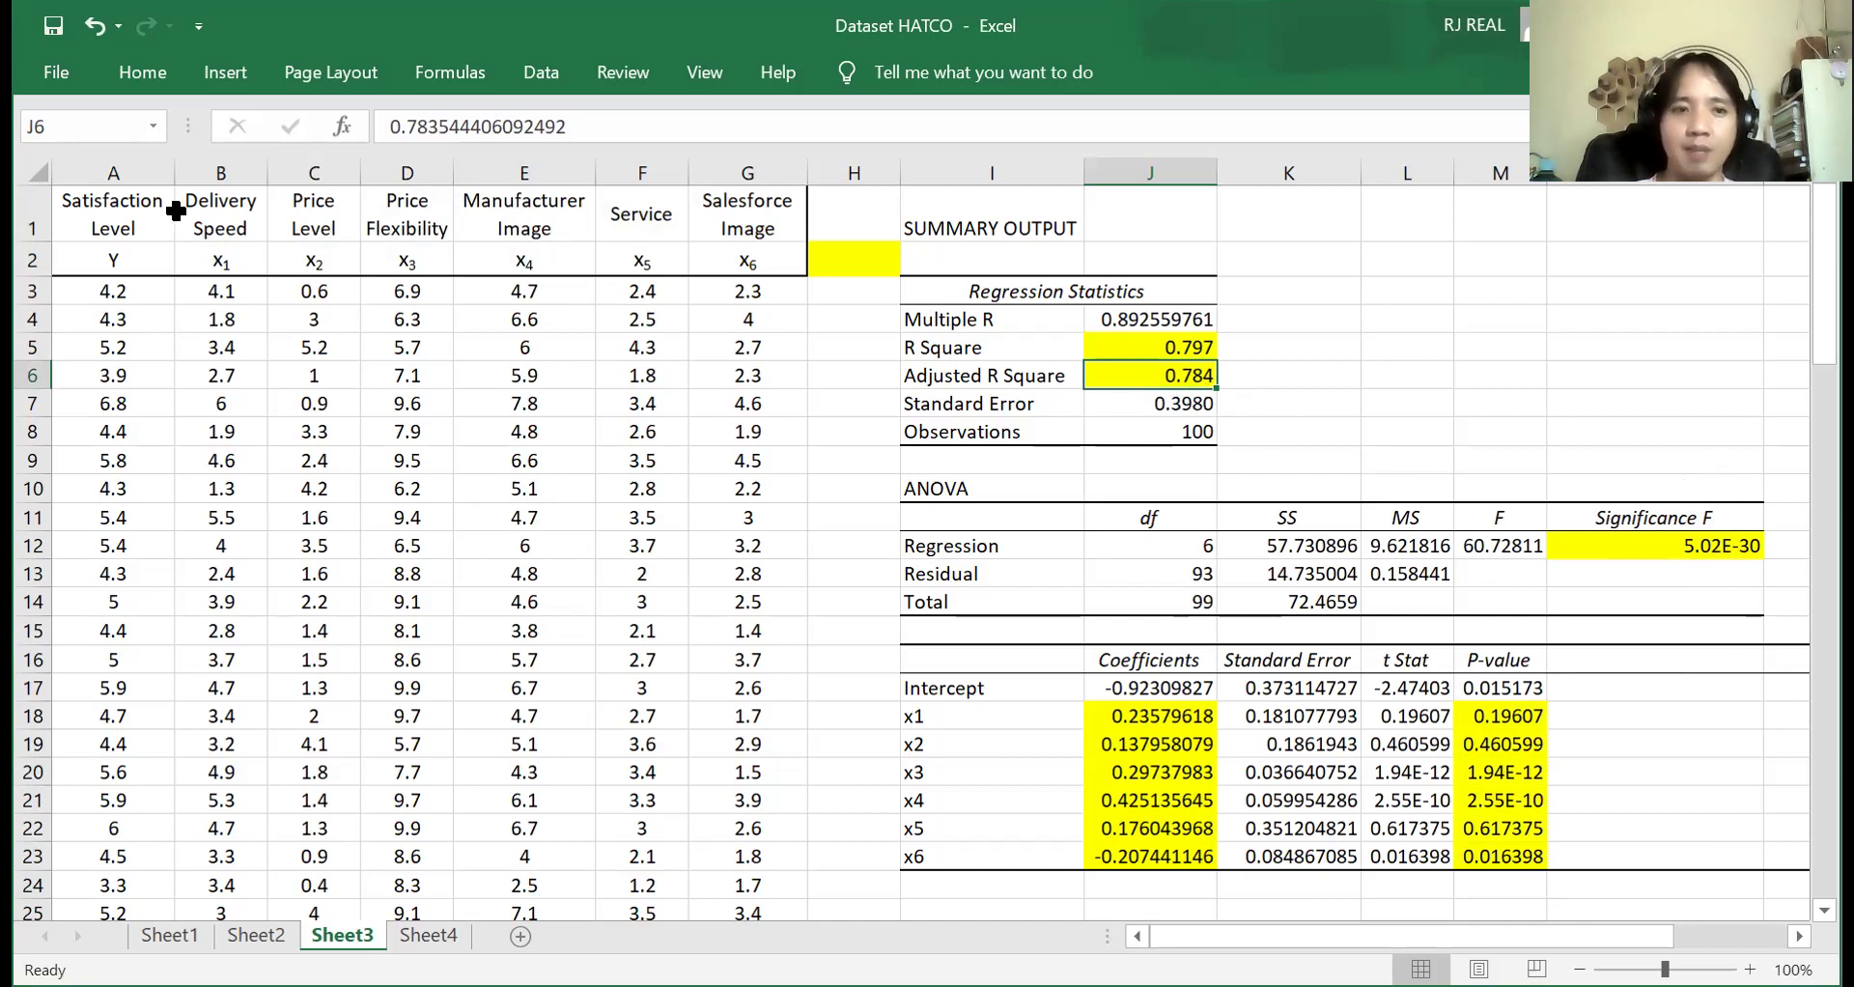
Step: Examine the Satisfaction Level column as the dependent variable and the predictor headings from Delivery Speed to Salesforce Image
{"action": "left_click", "coordinate": [131, 213]}
{"action": "left_click_drag", "start_coordinate": [131, 213], "coordinate": [131, 743]}
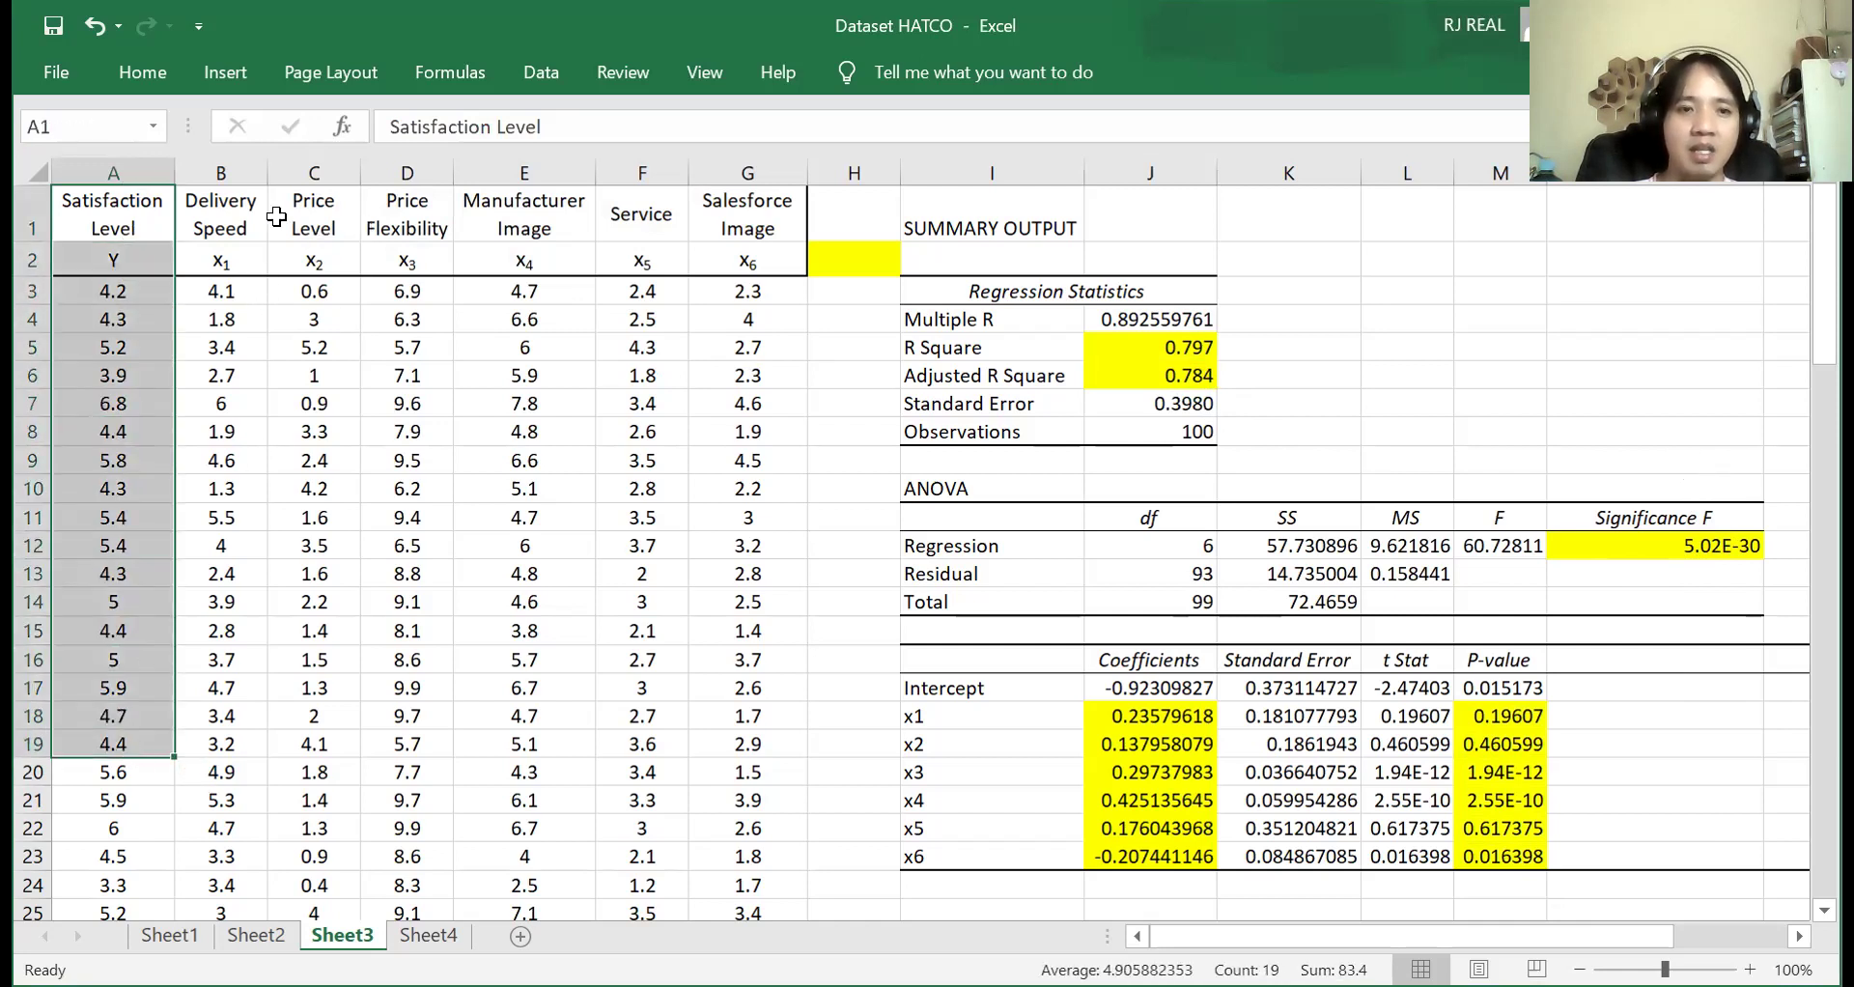
{"action": "left_click_drag", "start_coordinate": [240, 212], "coordinate": [768, 210]}
{"action": "left_click_drag", "start_coordinate": [211, 228], "coordinate": [763, 206]}
{"action": "left_click_drag", "start_coordinate": [214, 229], "coordinate": [748, 232]}
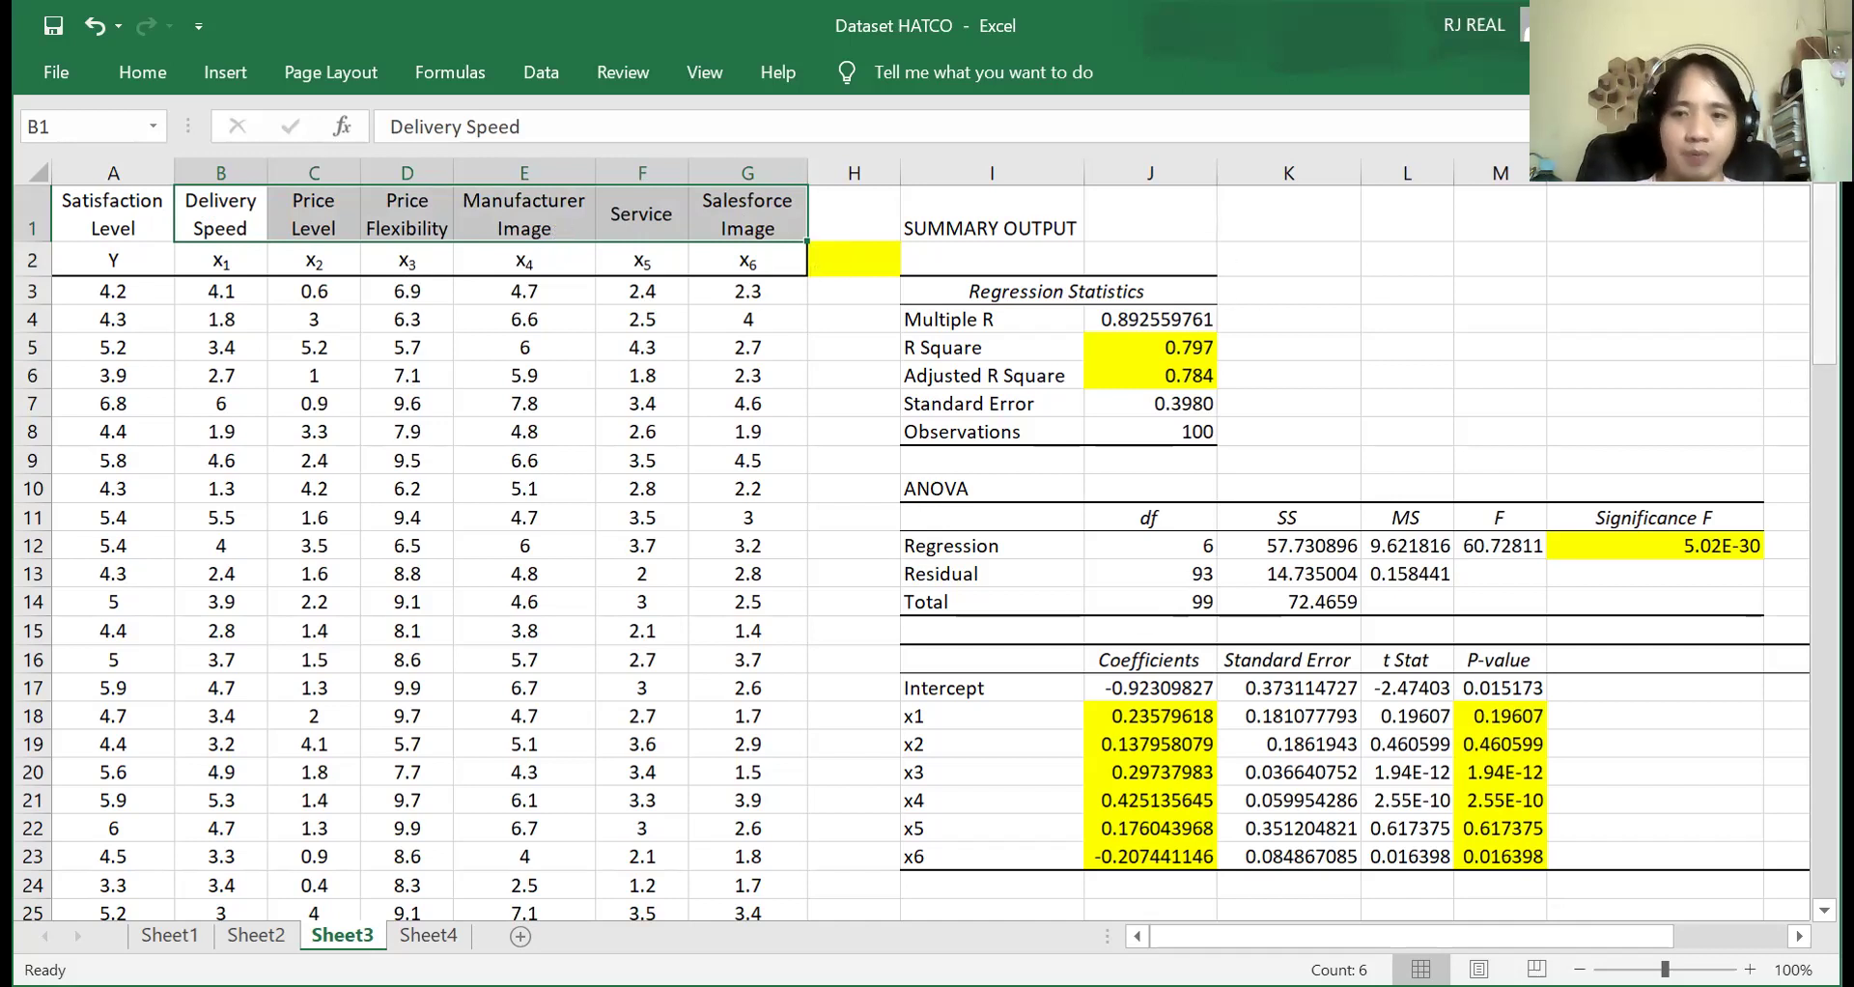
{"action": "scroll", "coordinate": [927, 550], "scroll_direction": "down", "scroll_amount": 2}
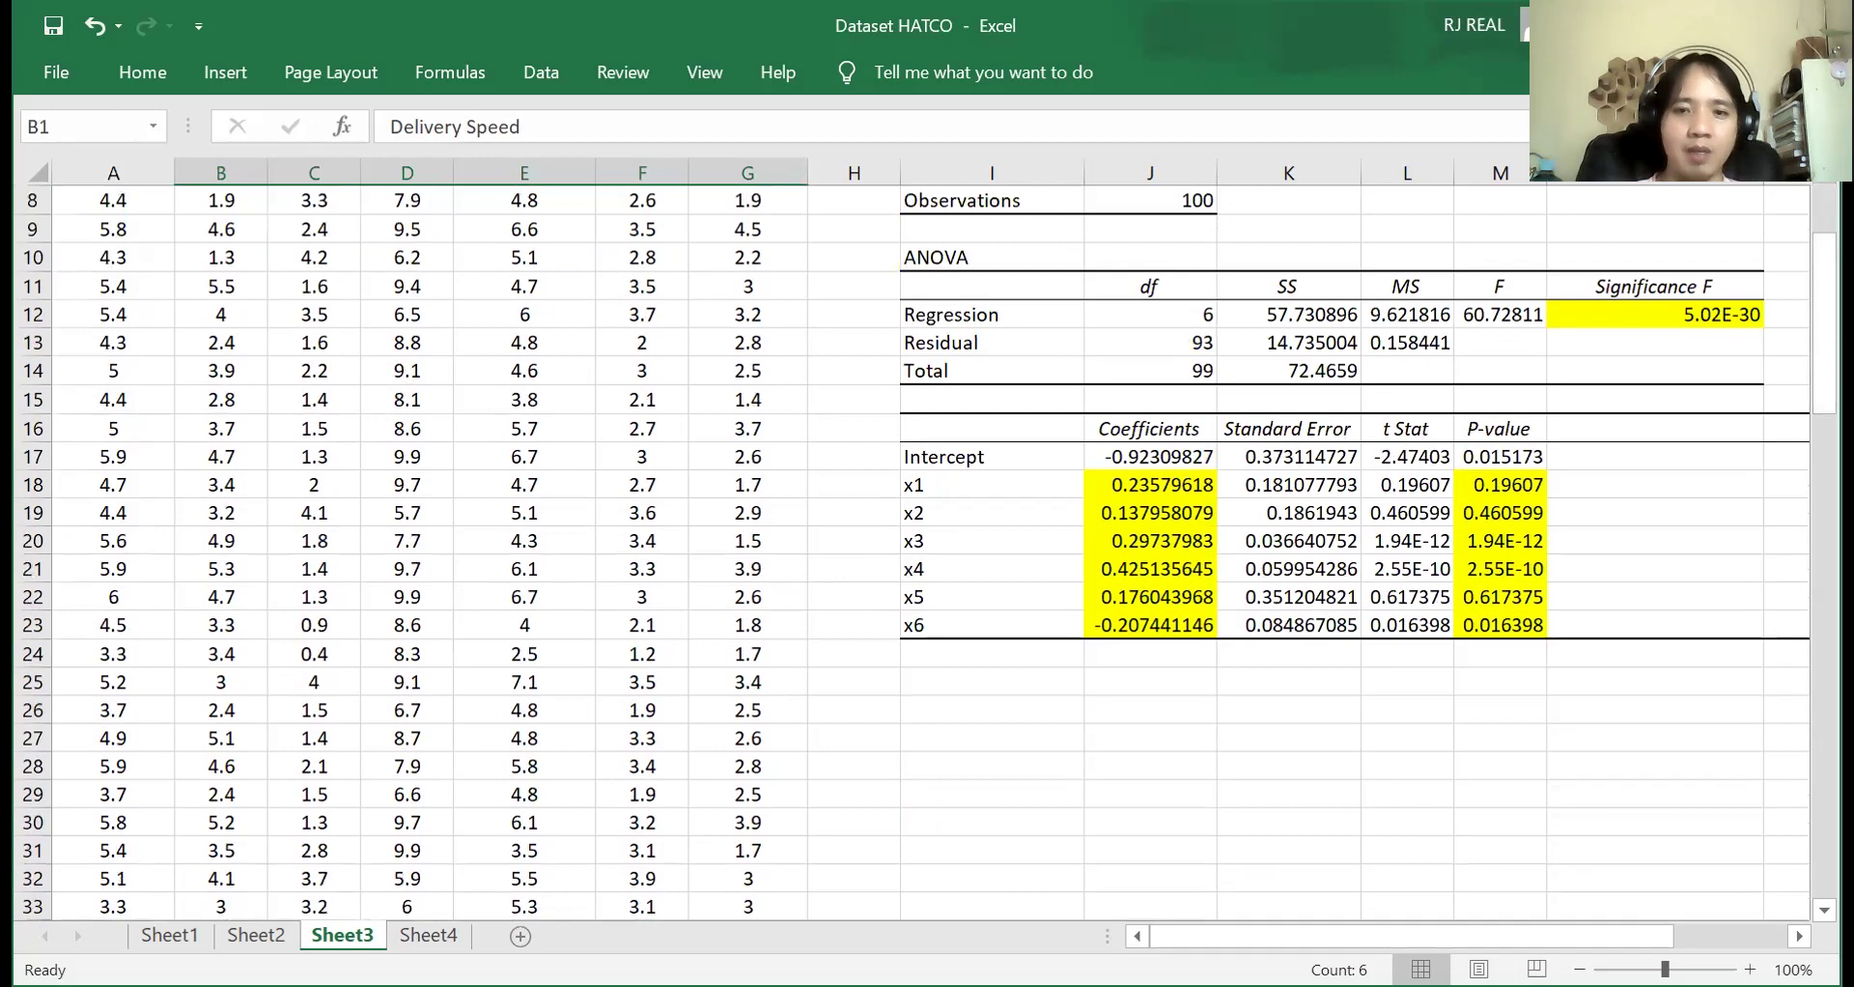
{"action": "scroll", "coordinate": [1330, 828], "scroll_direction": "up", "scroll_amount": 2}
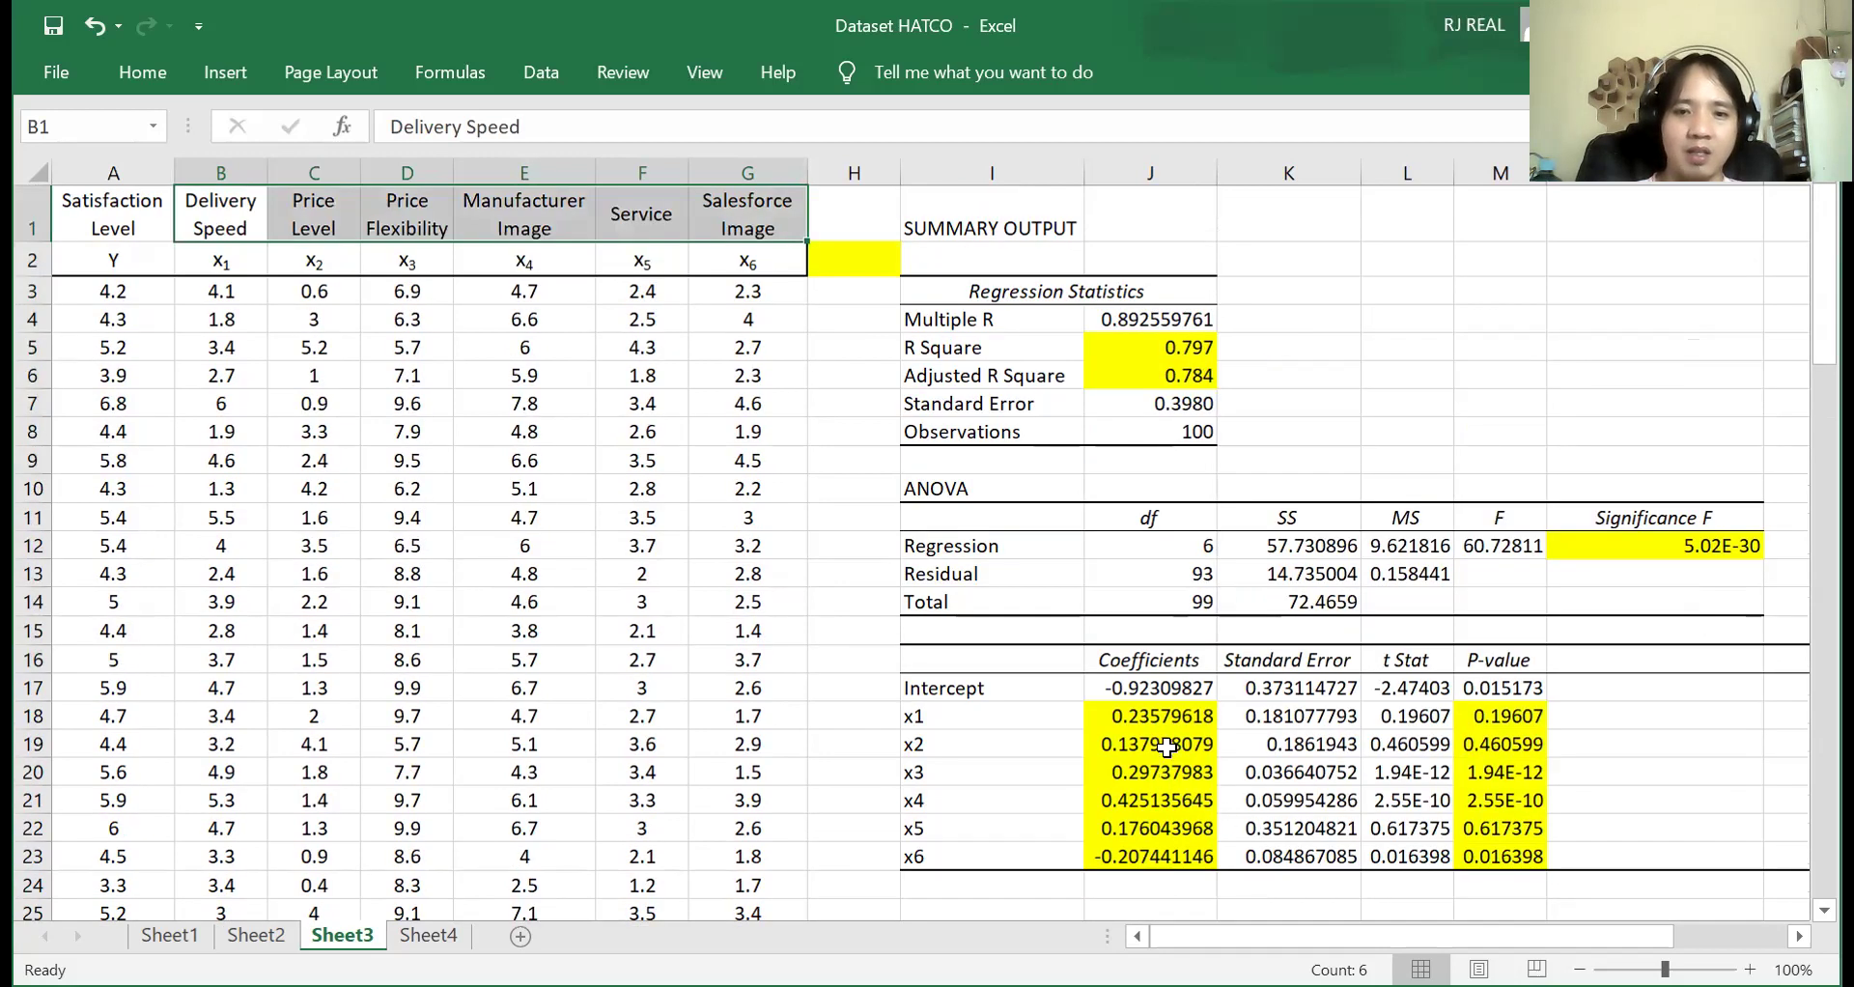
Step: Examine the coefficients table from the Intercept row to x6, focusing on the individual P-values of x3, x4 and x6
{"action": "left_click_drag", "start_coordinate": [1040, 666], "coordinate": [1690, 861]}
{"action": "scroll", "coordinate": [927, 551], "scroll_direction": "down", "scroll_amount": 3}
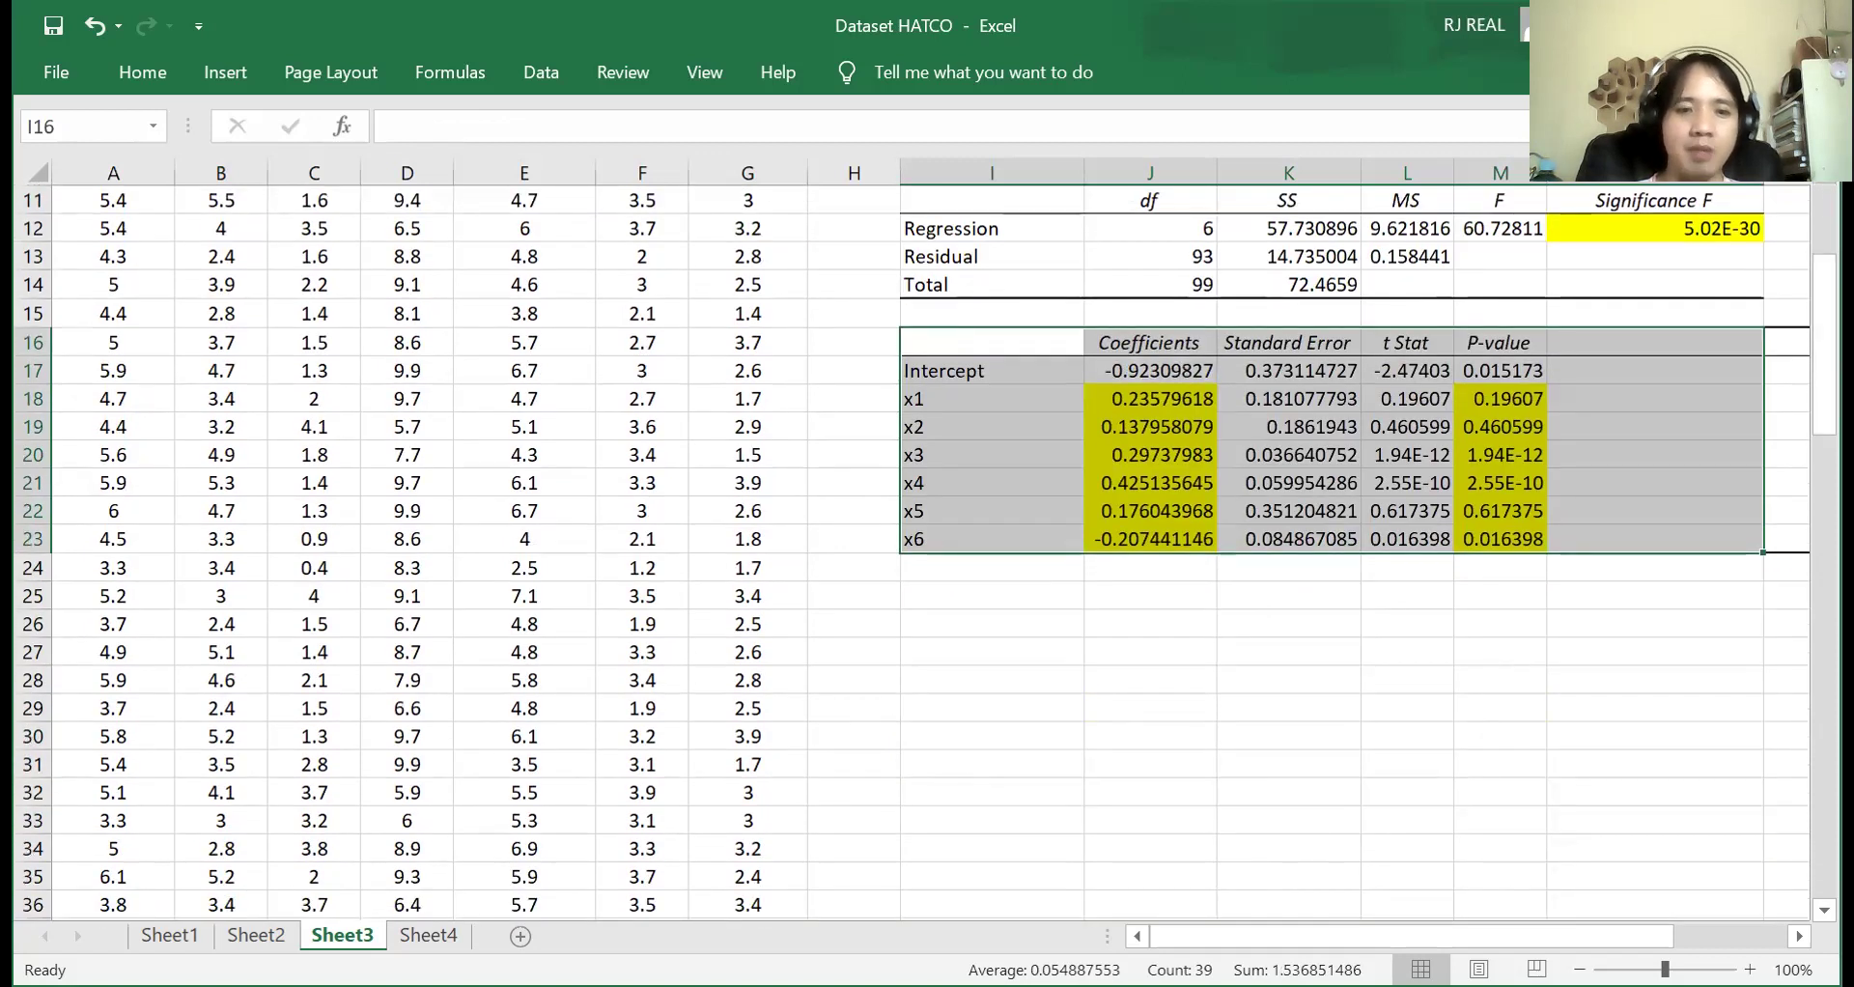
{"action": "key", "text": "alt+Tab"}
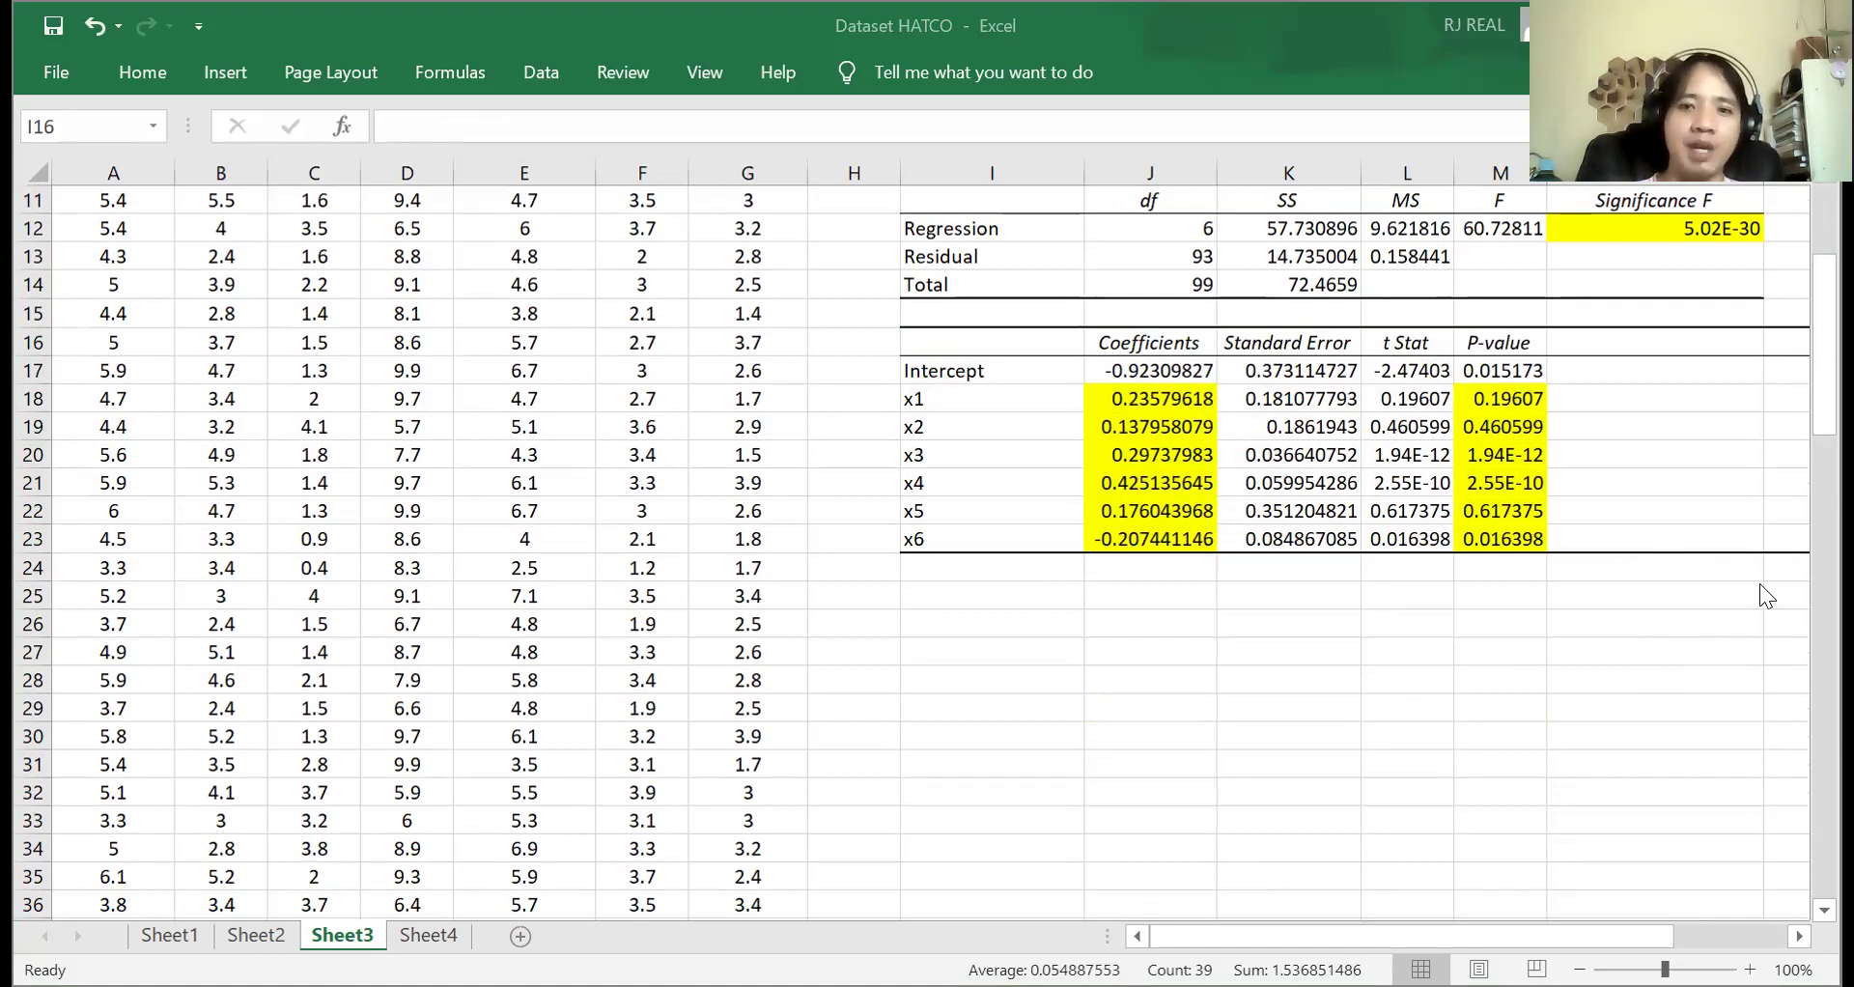
{"action": "left_click", "coordinate": [1491, 536]}
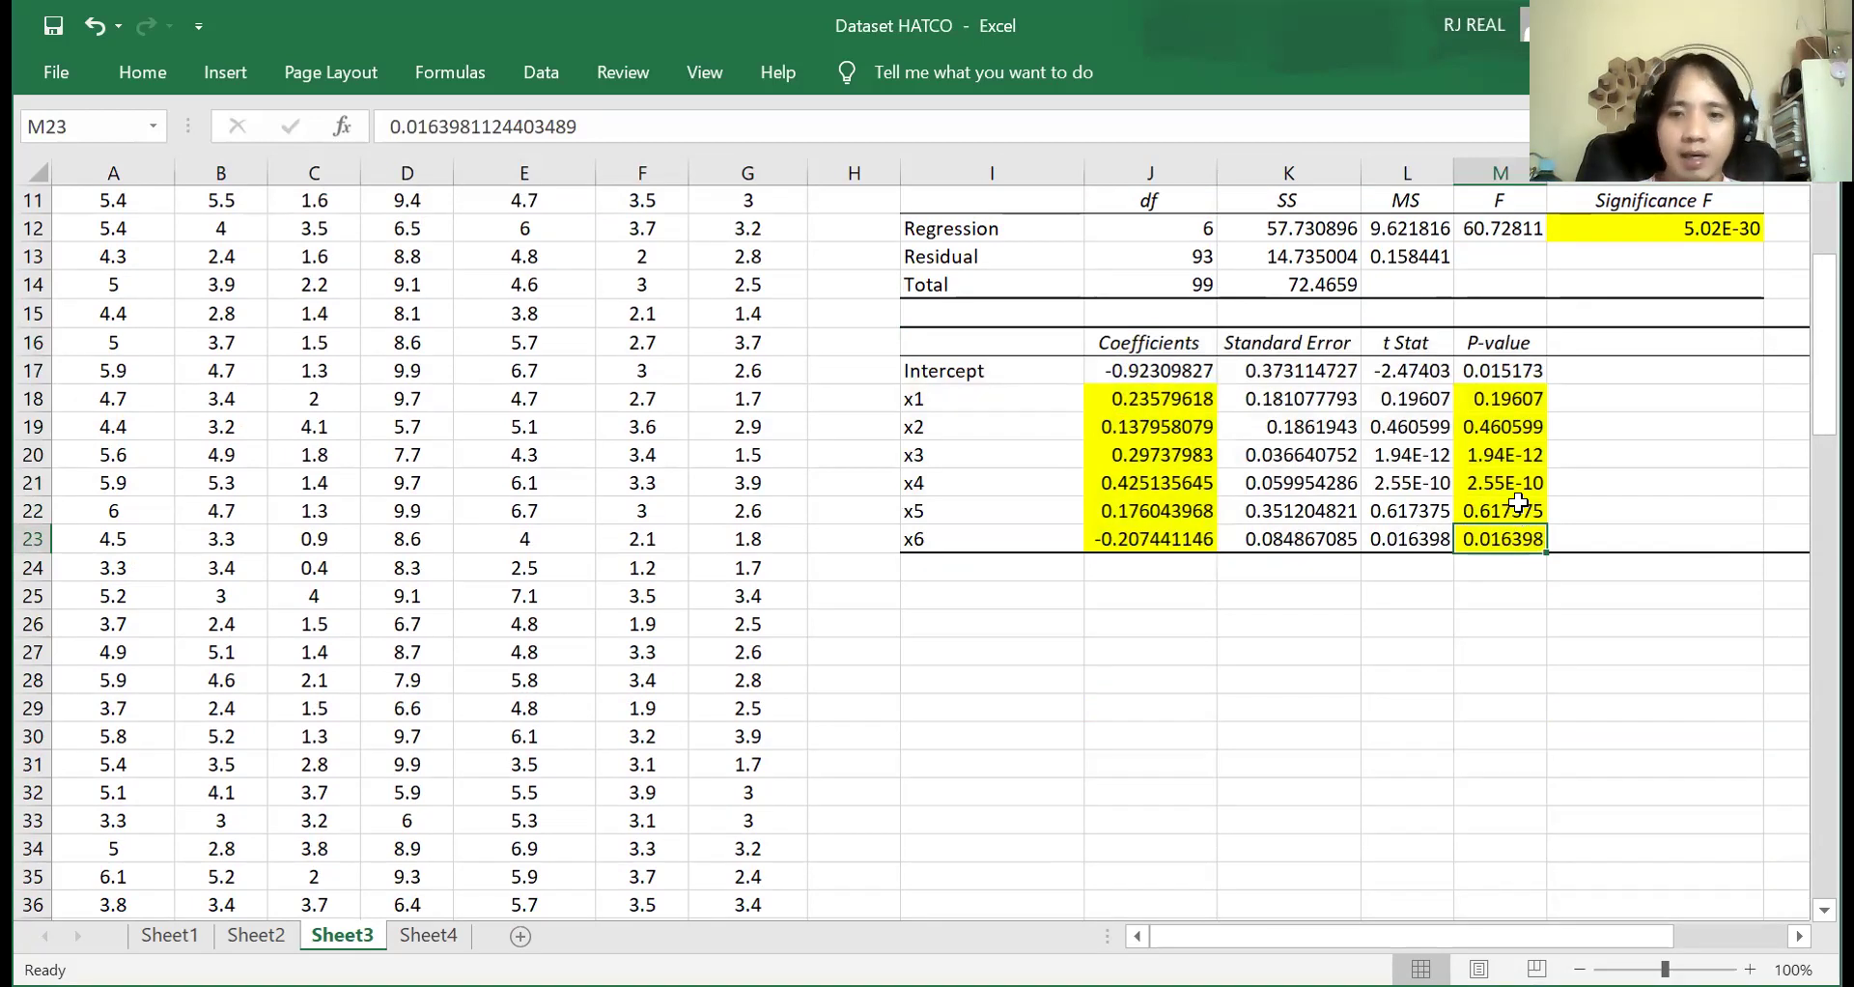
{"action": "left_click", "coordinate": [1499, 480]}
{"action": "left_click", "coordinate": [1499, 454]}
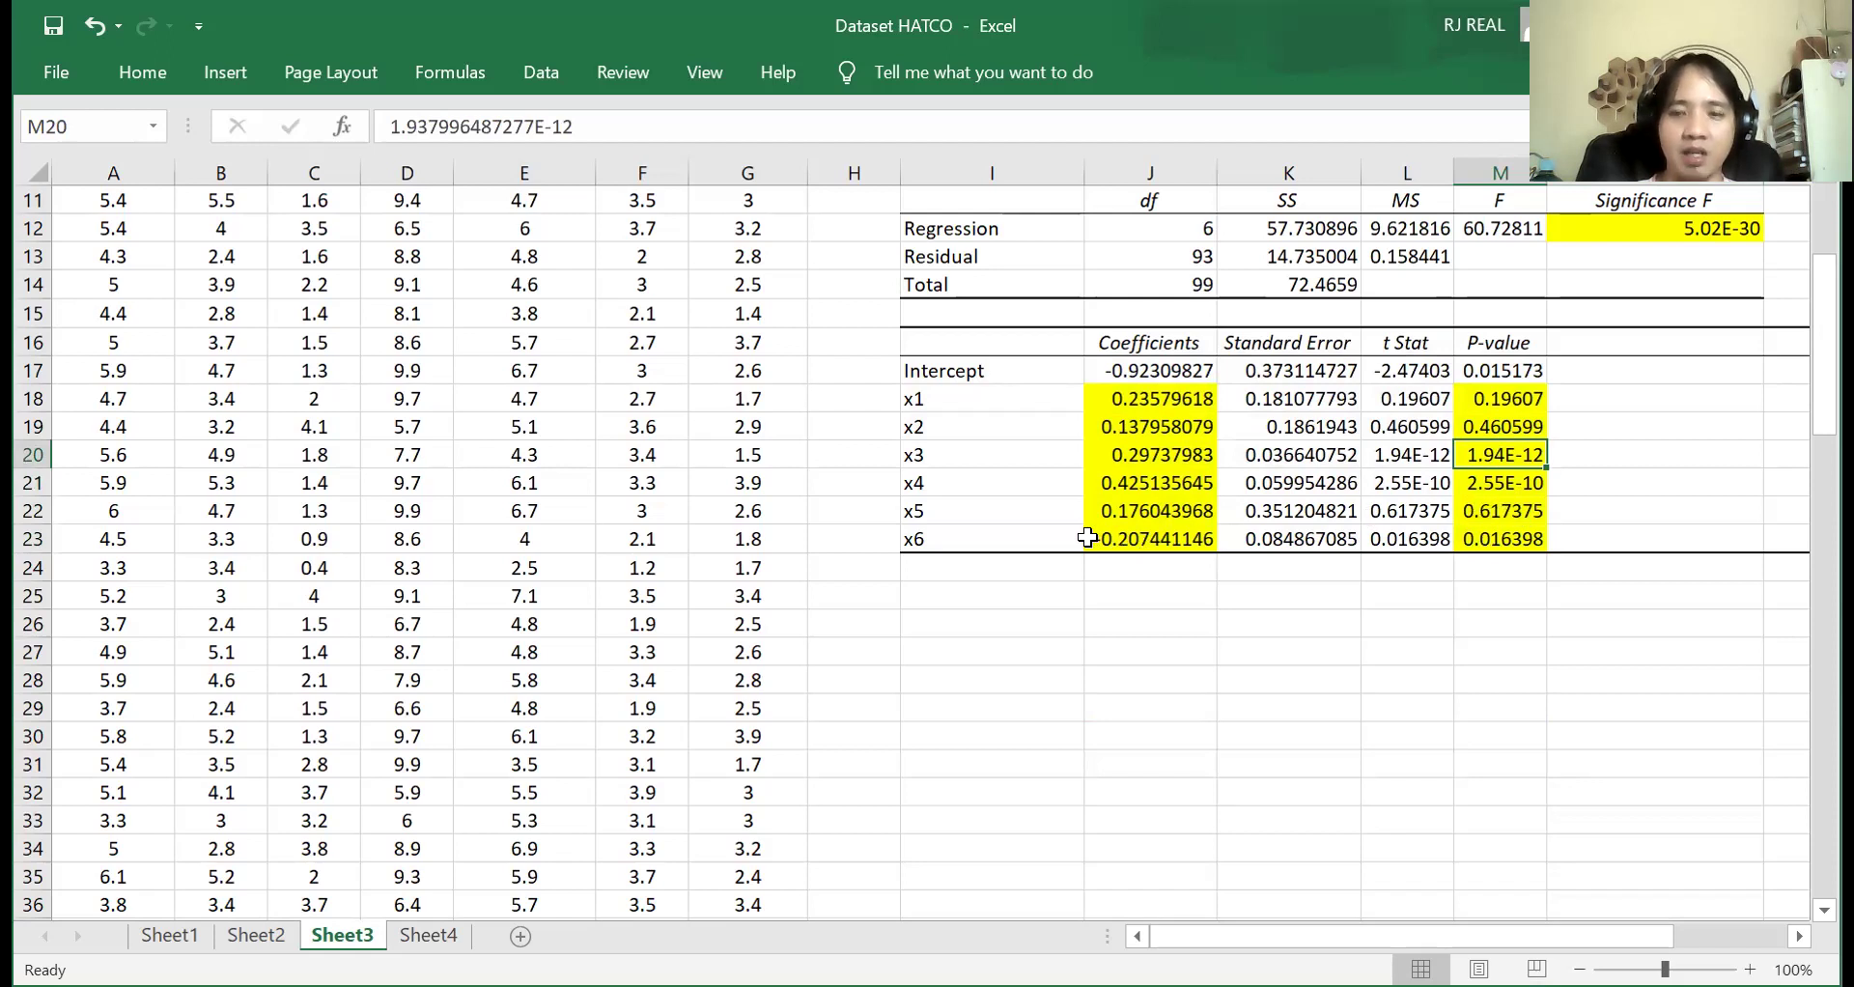
{"action": "left_click", "coordinate": [1485, 540]}
{"action": "left_click", "coordinate": [1481, 484]}
{"action": "left_click", "coordinate": [1480, 457]}
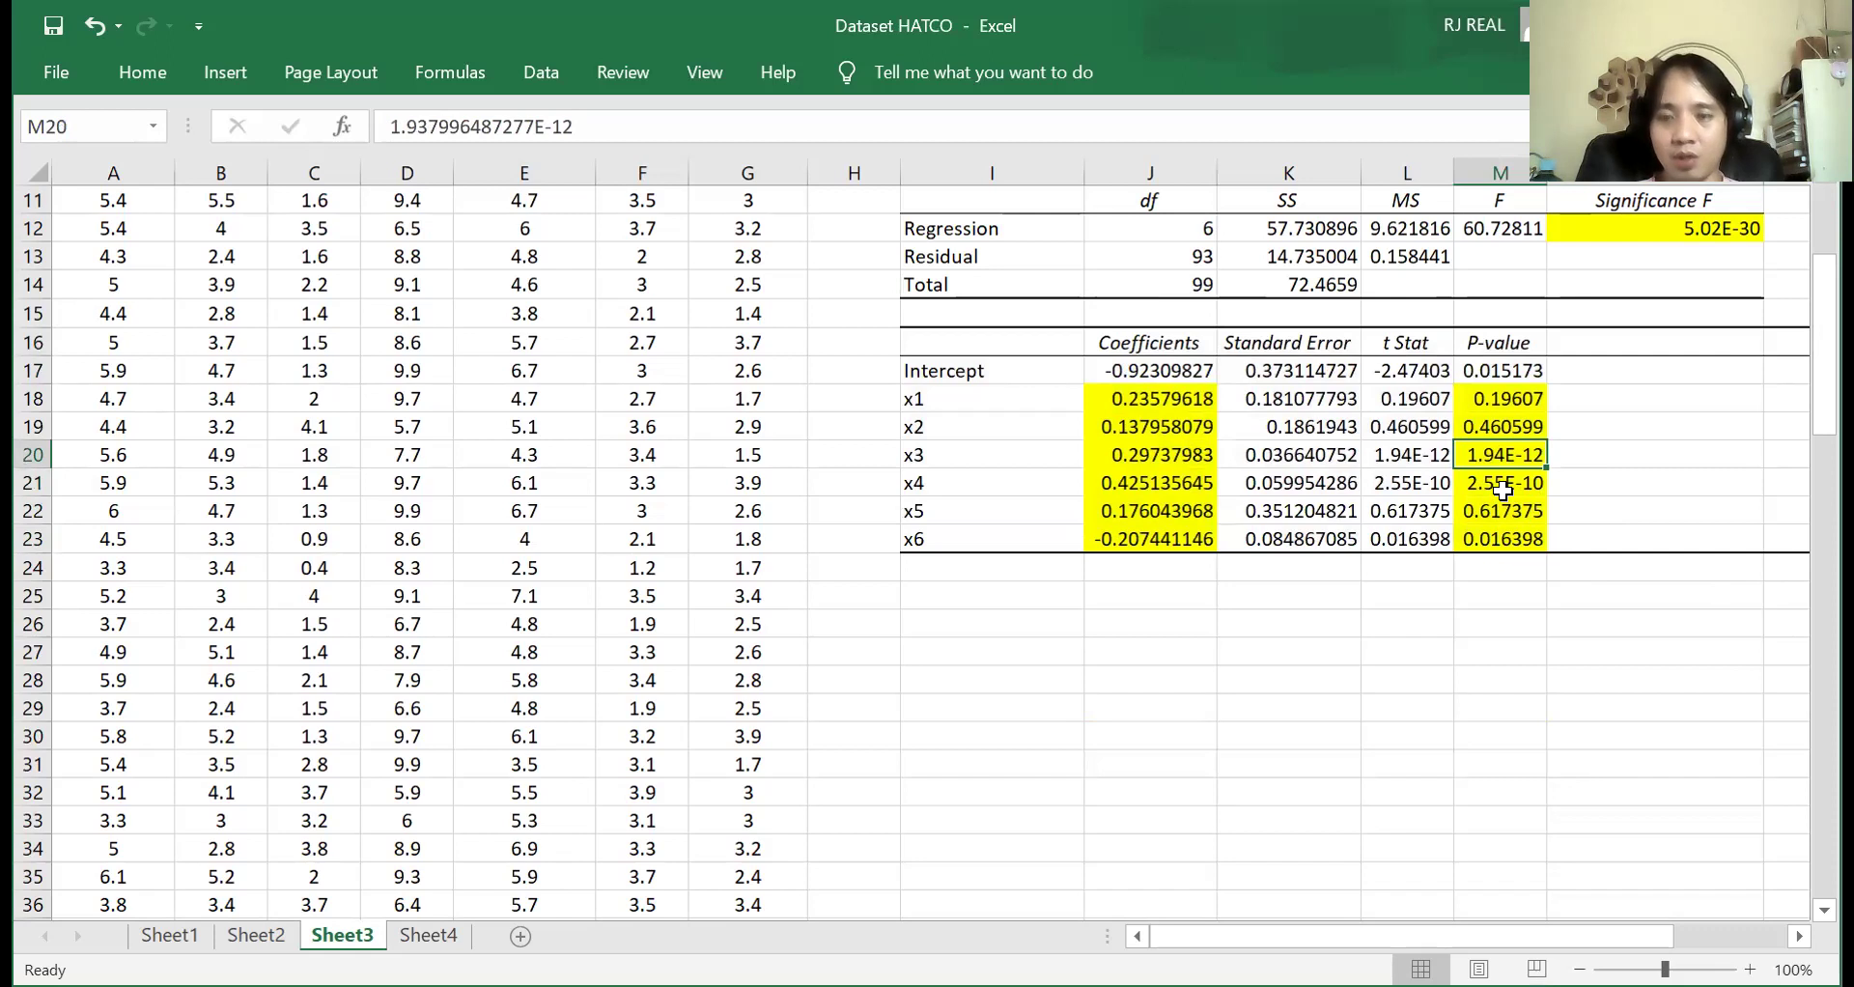
{"action": "left_click", "coordinate": [1498, 484]}
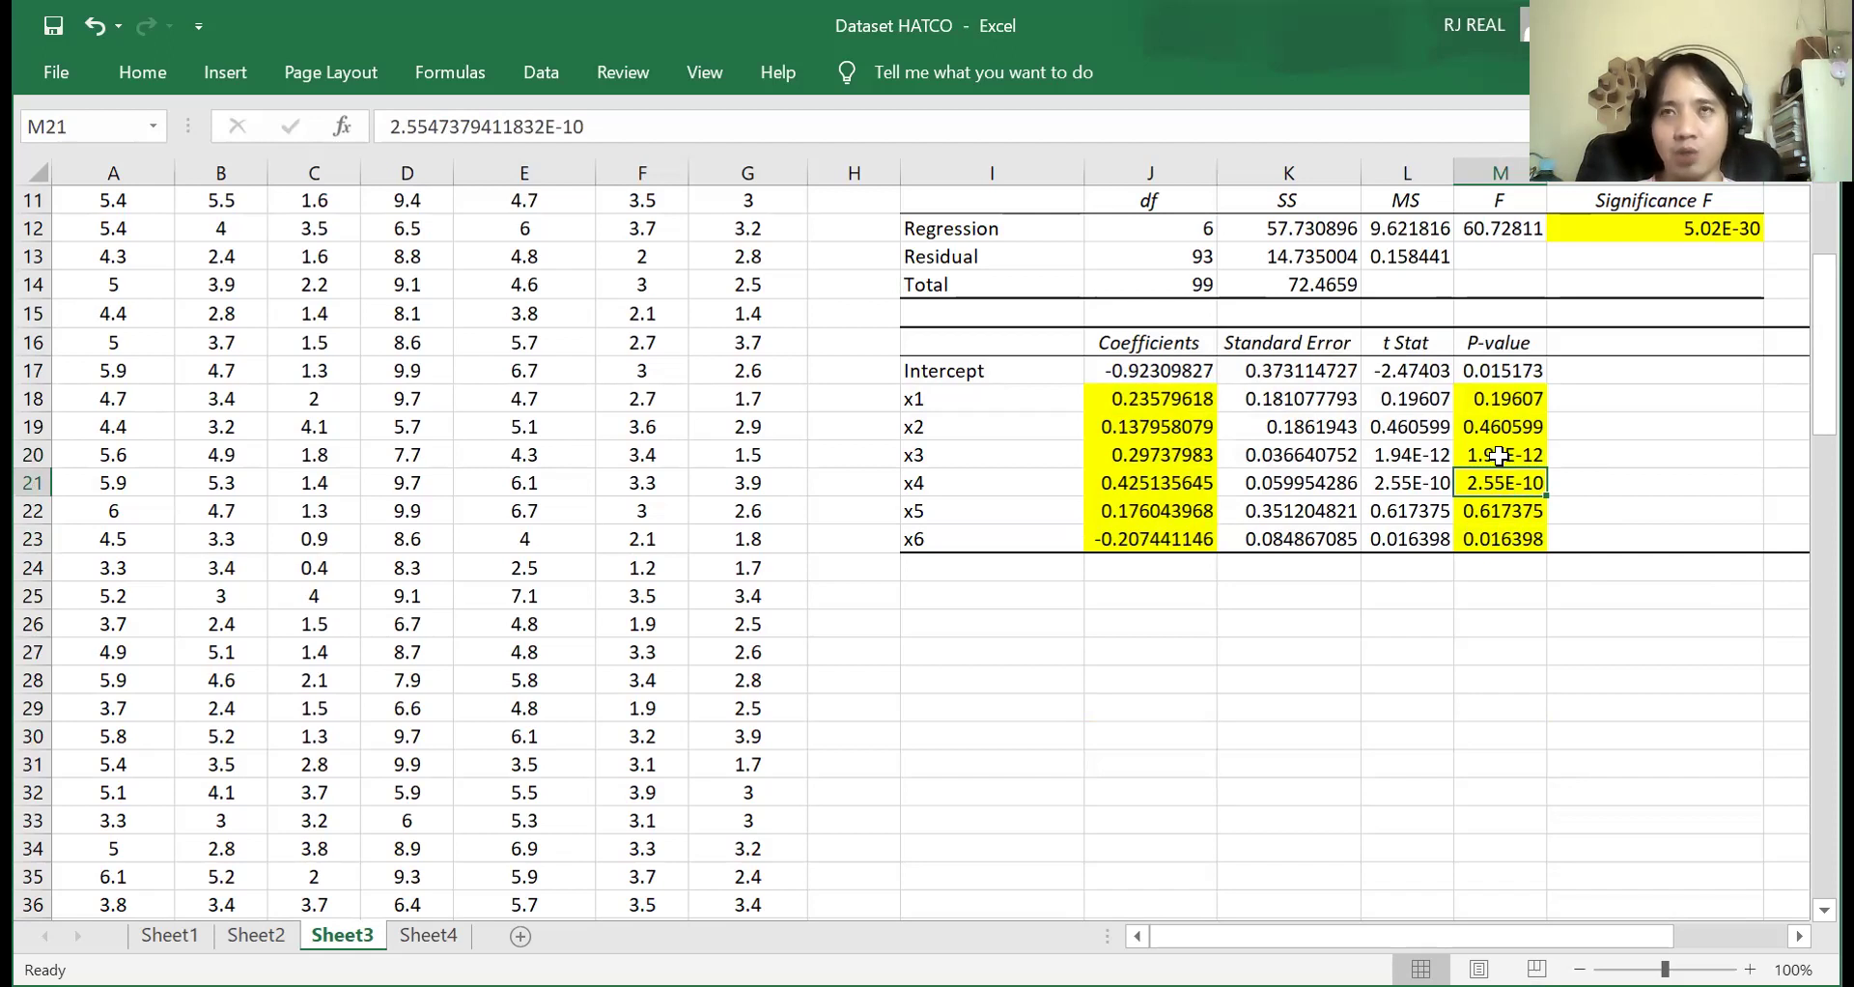
{"action": "left_click", "coordinate": [1497, 456]}
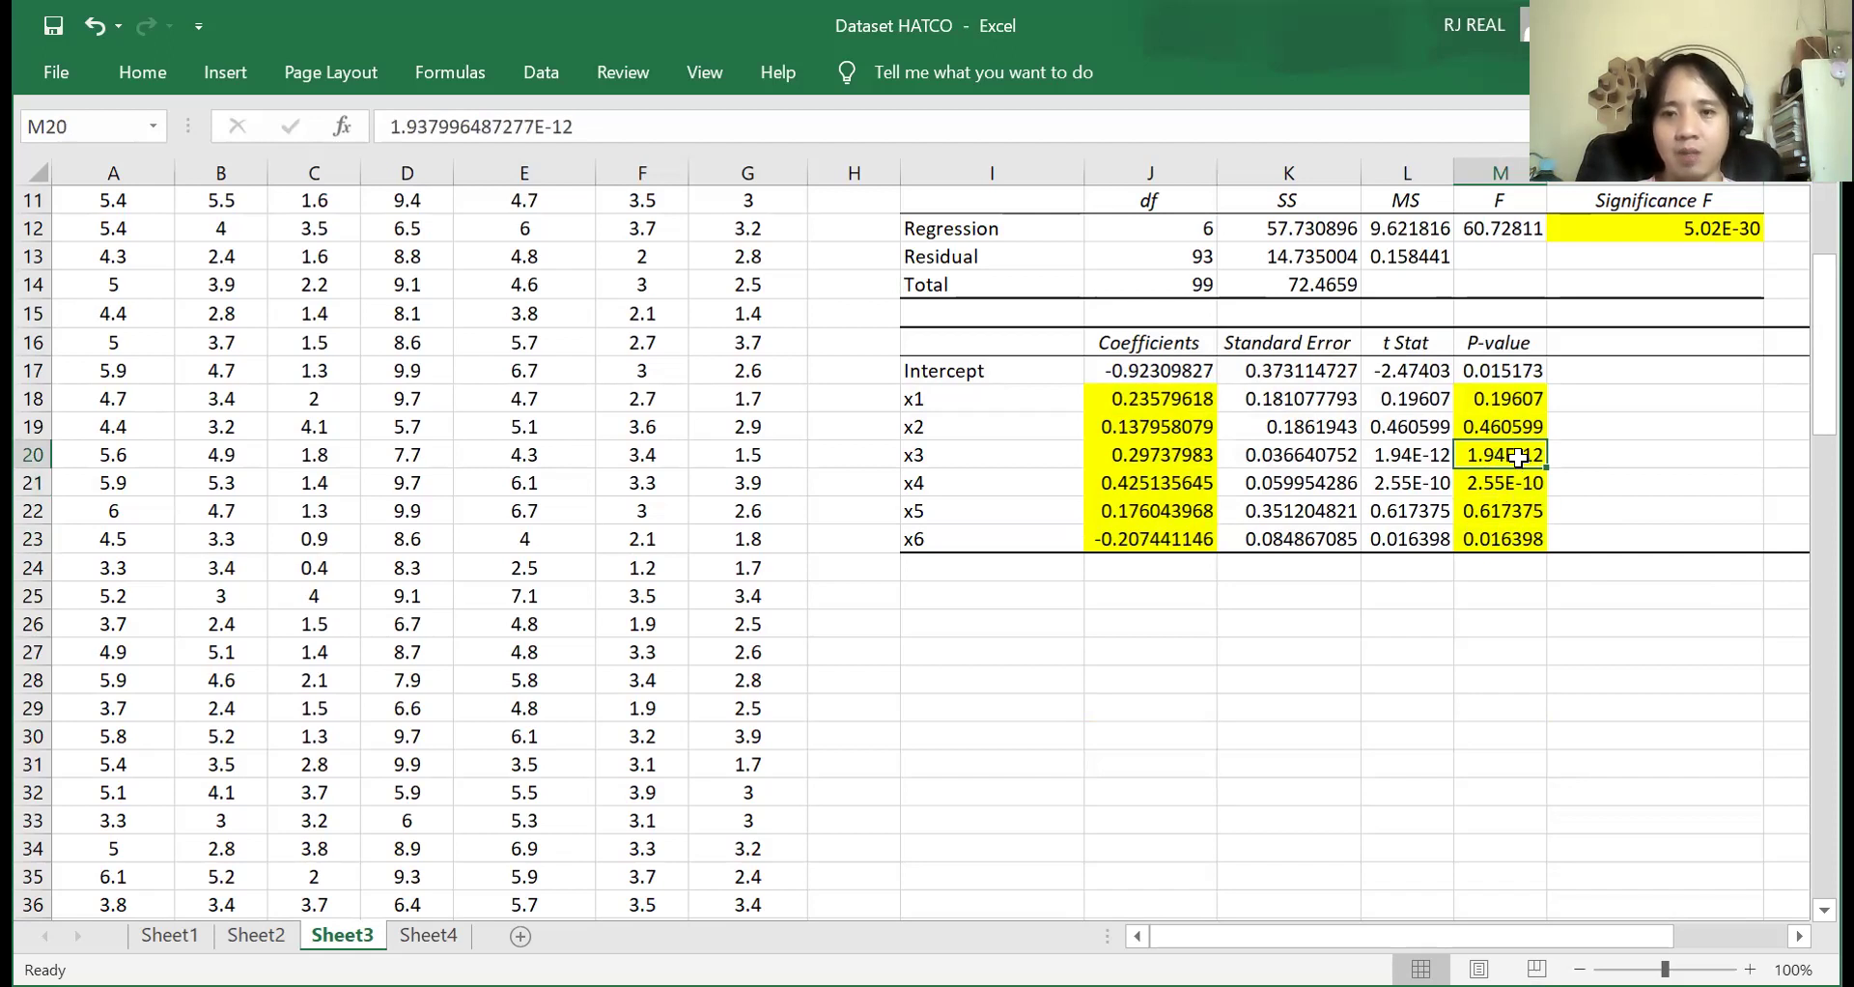
{"action": "left_click", "coordinate": [1509, 484]}
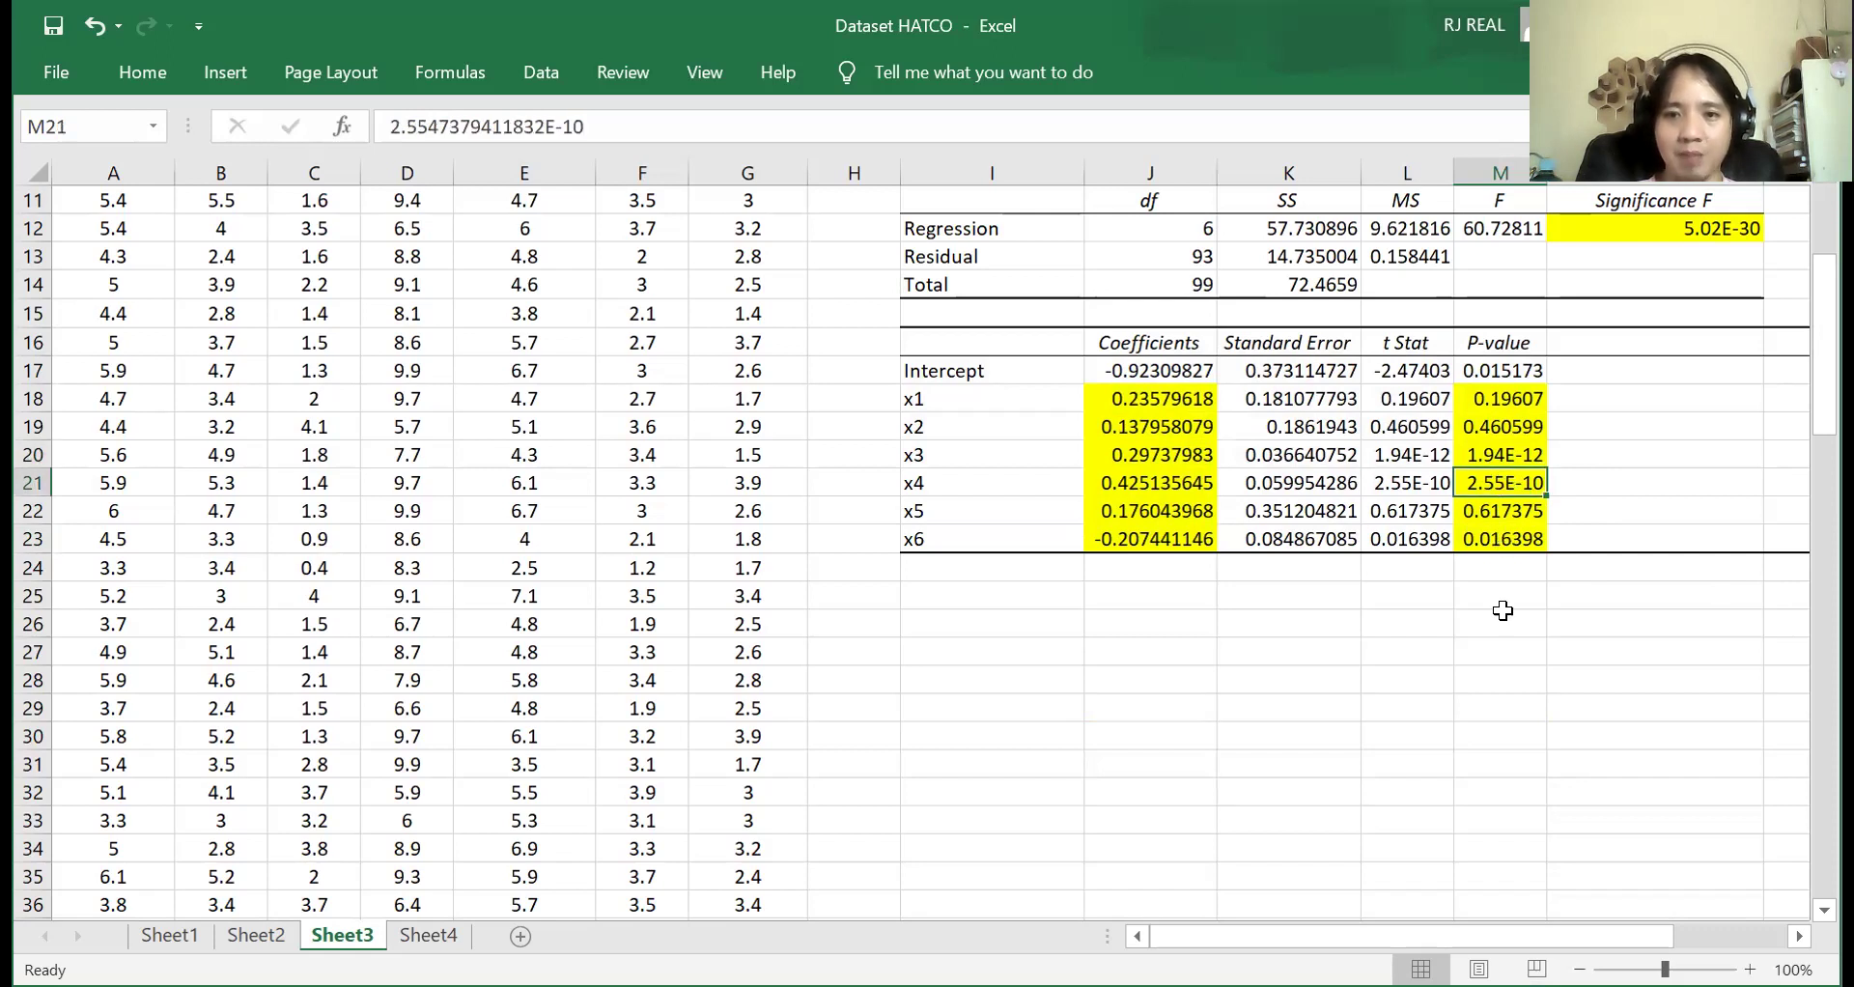
{"action": "double_click", "coordinate": [1501, 540]}
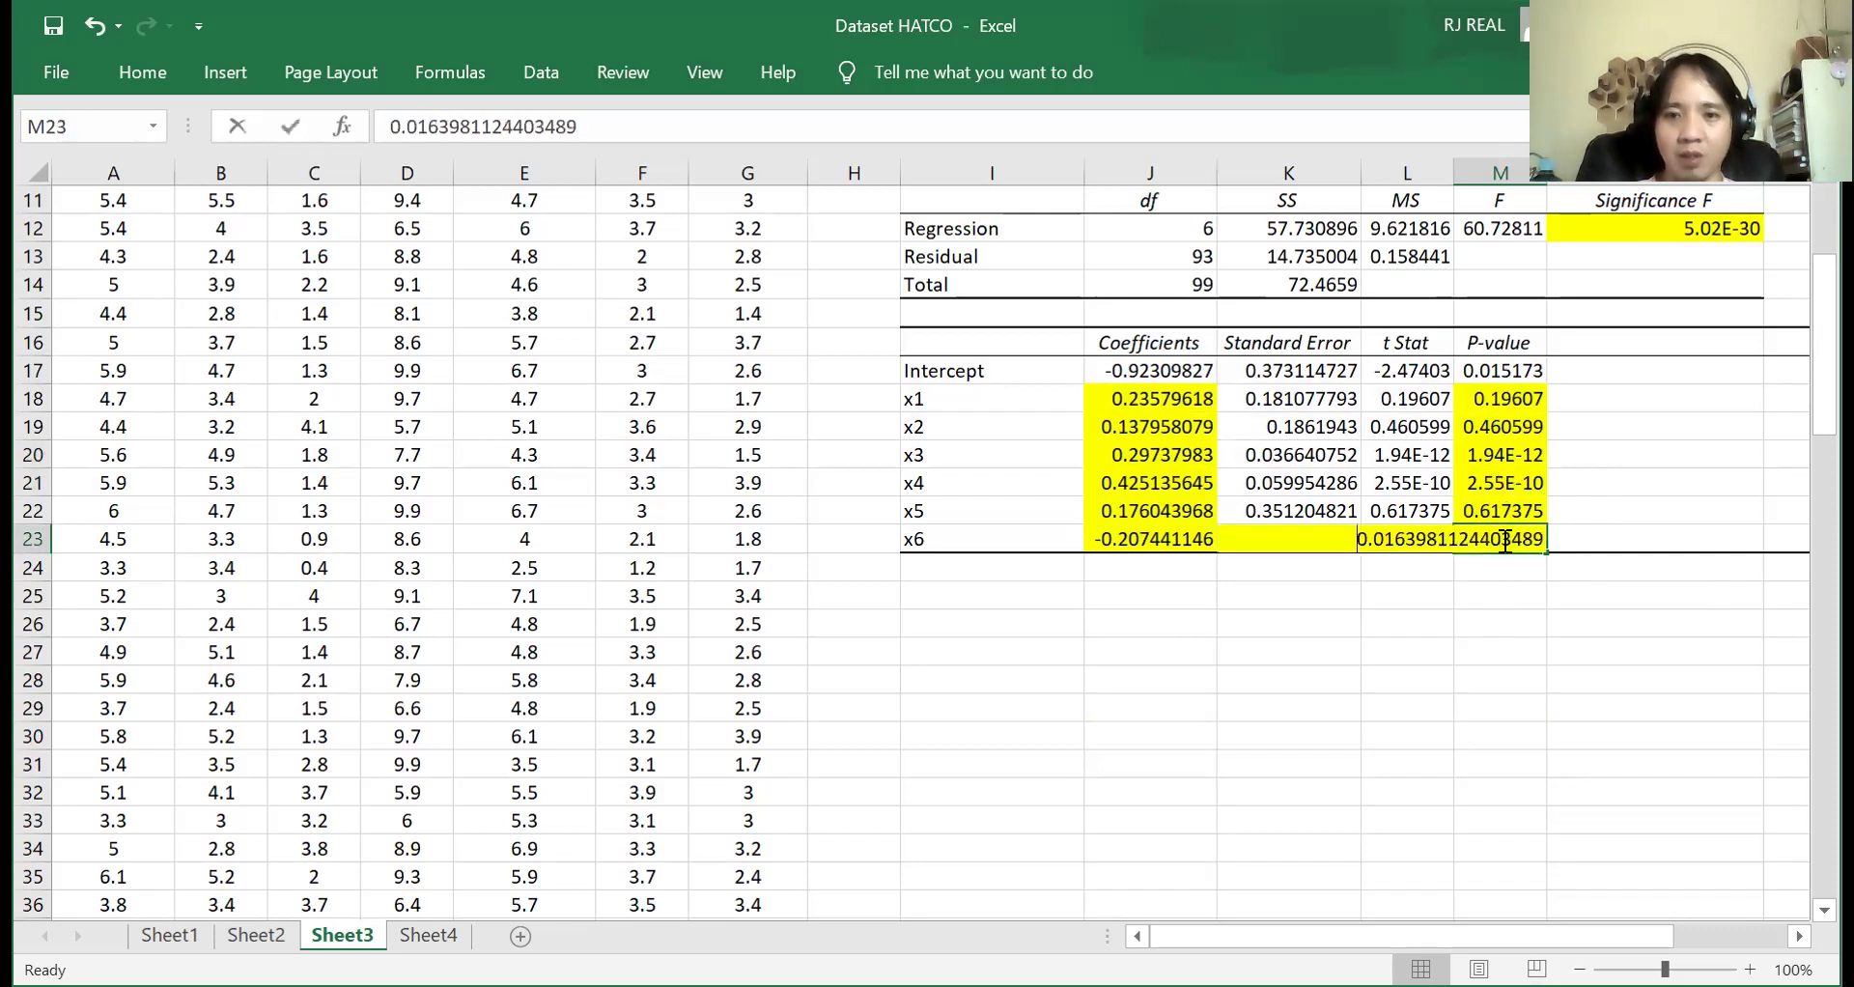
{"action": "left_click", "coordinate": [1523, 618]}
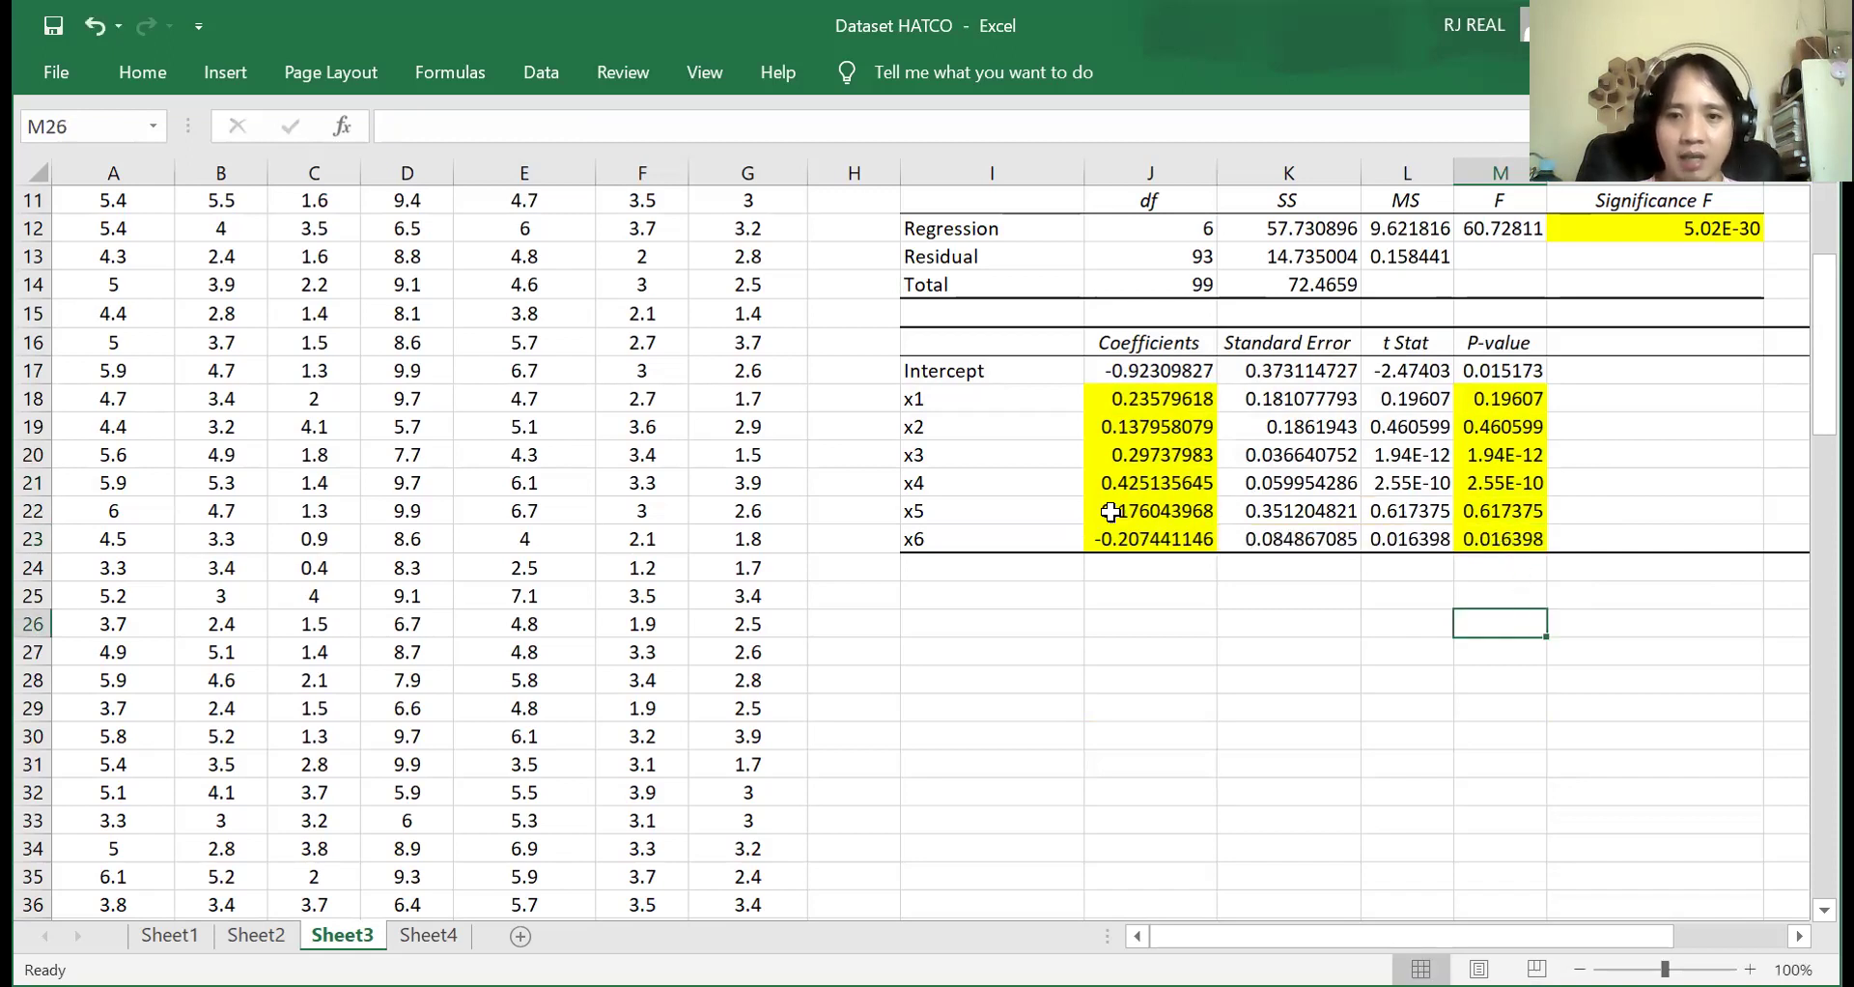
Step: Set the font color of the x3, x4 and x6 coefficients to red
{"action": "left_click", "coordinate": [1136, 449]}
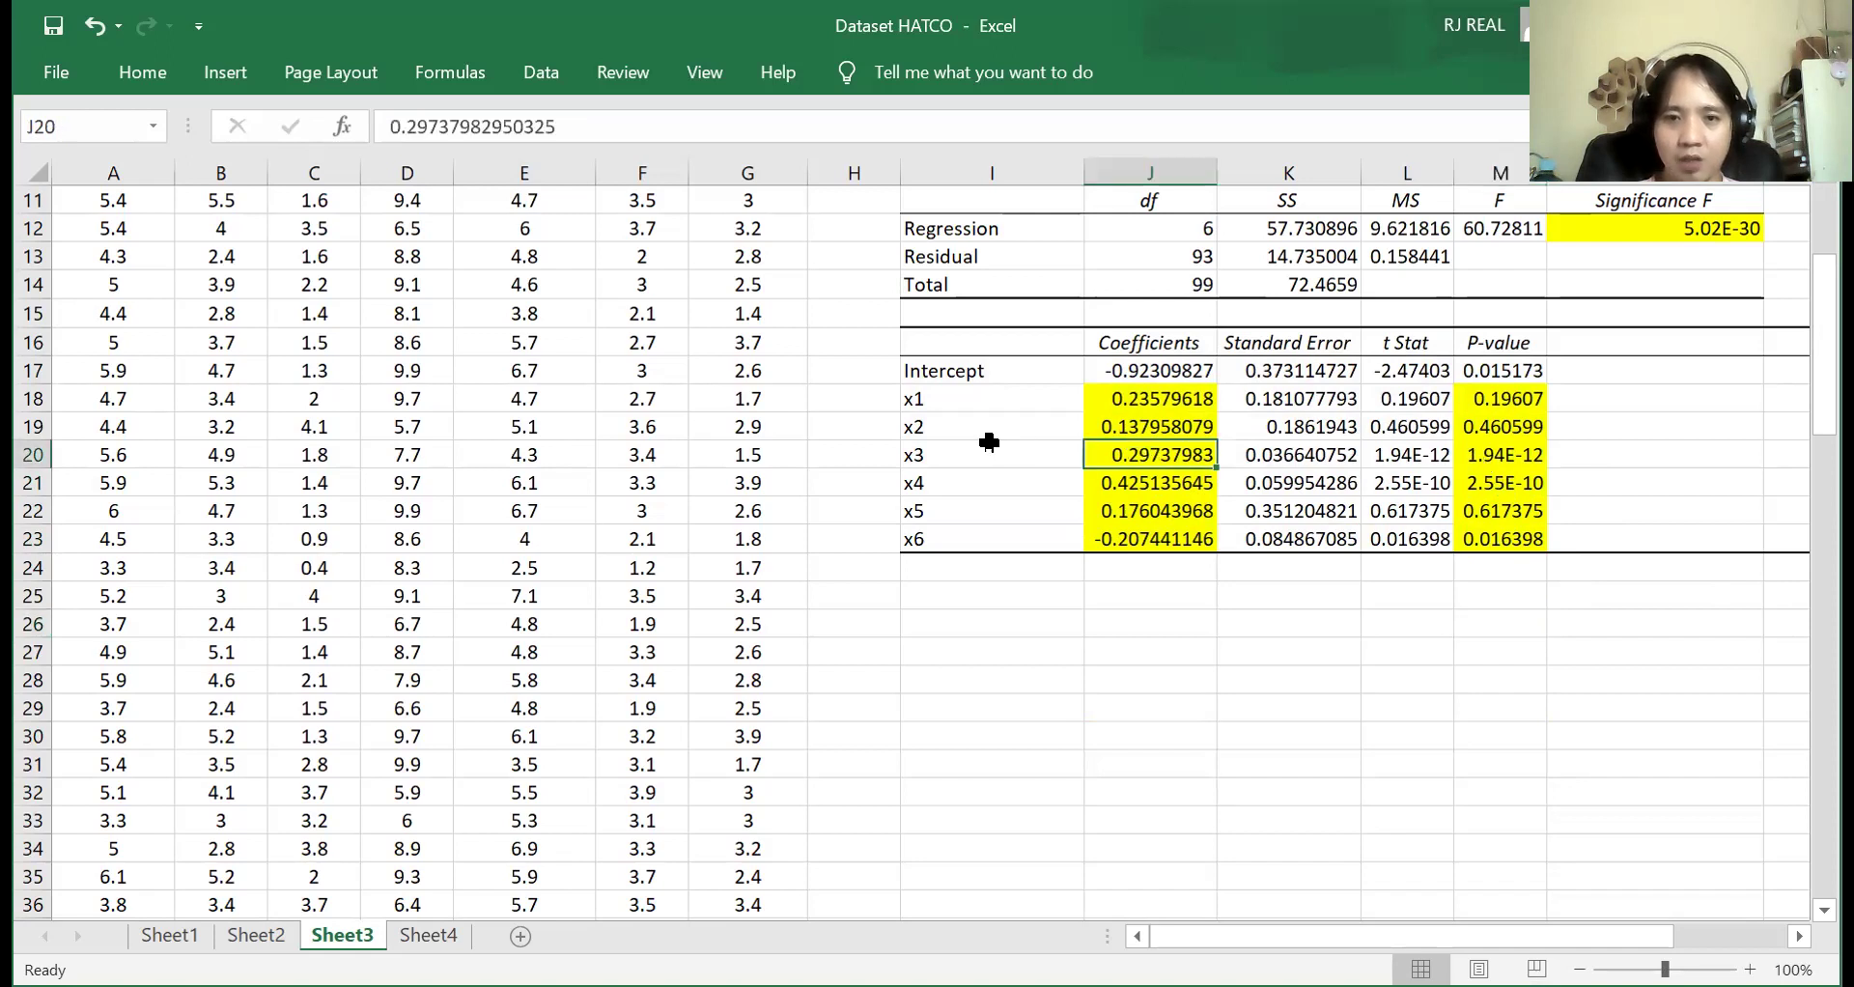
{"action": "left_click", "coordinate": [143, 73]}
{"action": "left_click", "coordinate": [402, 172]}
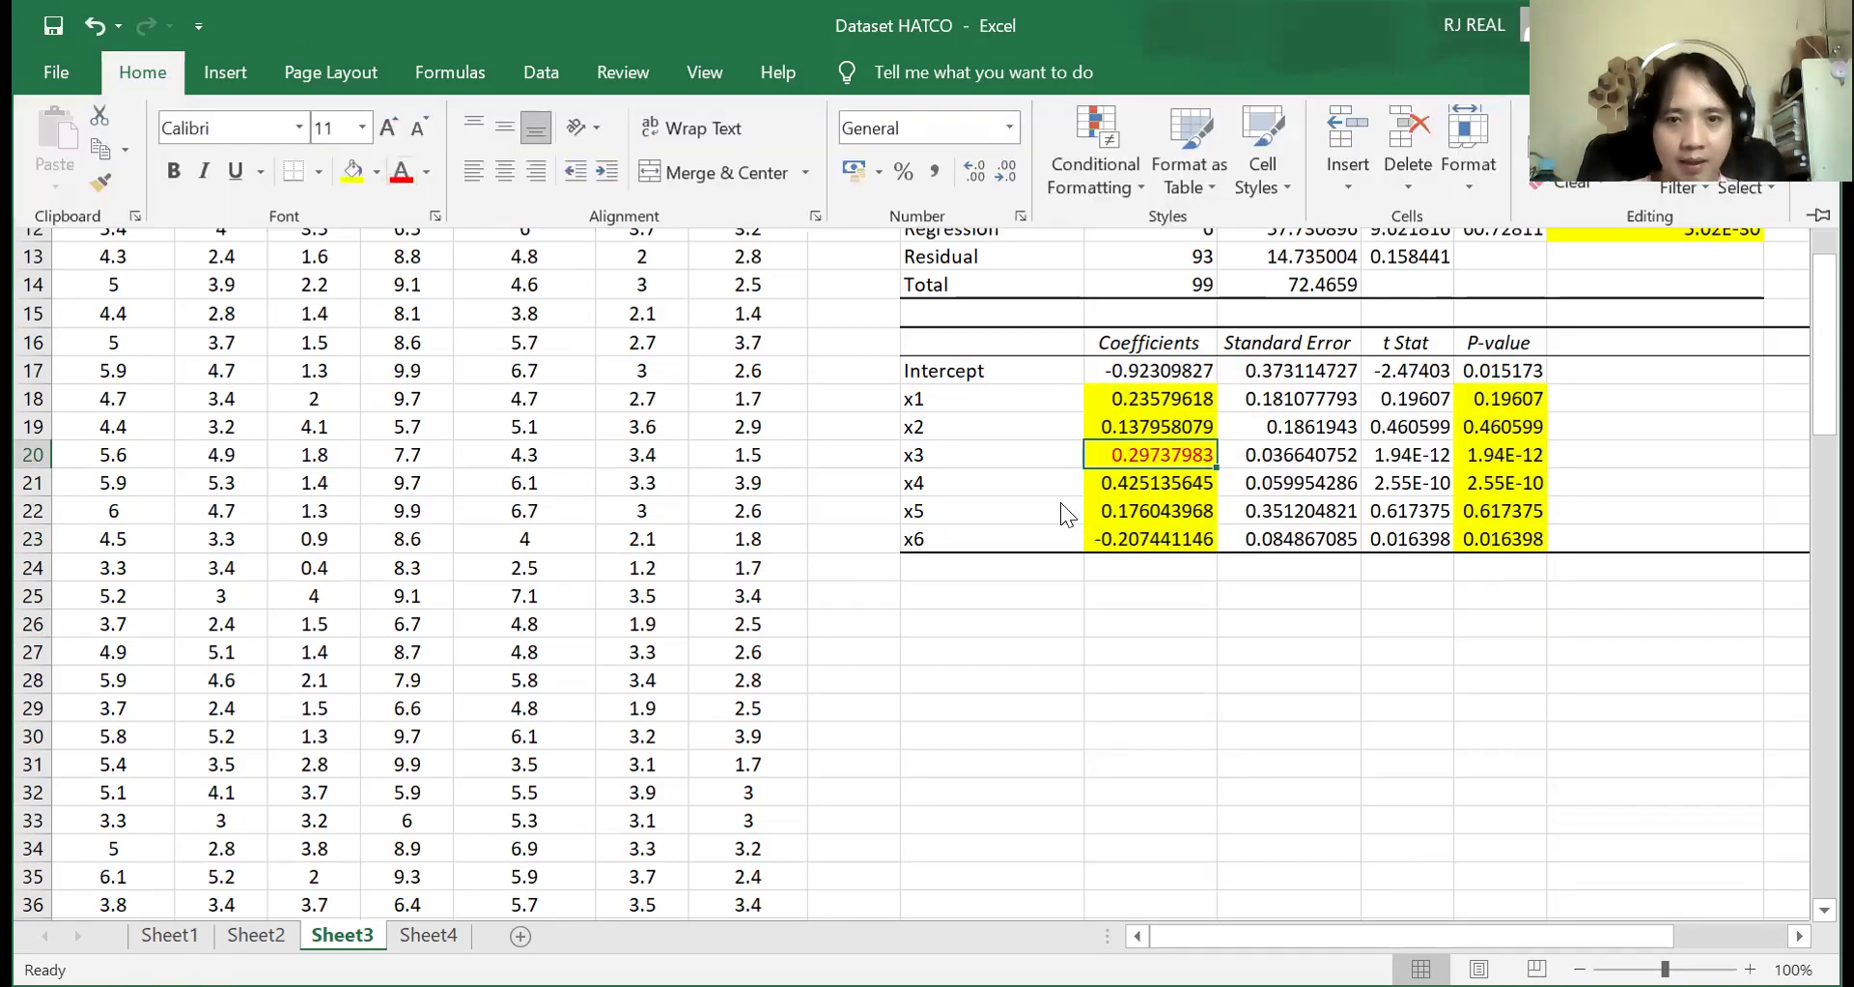
{"action": "left_click", "coordinate": [1151, 479]}
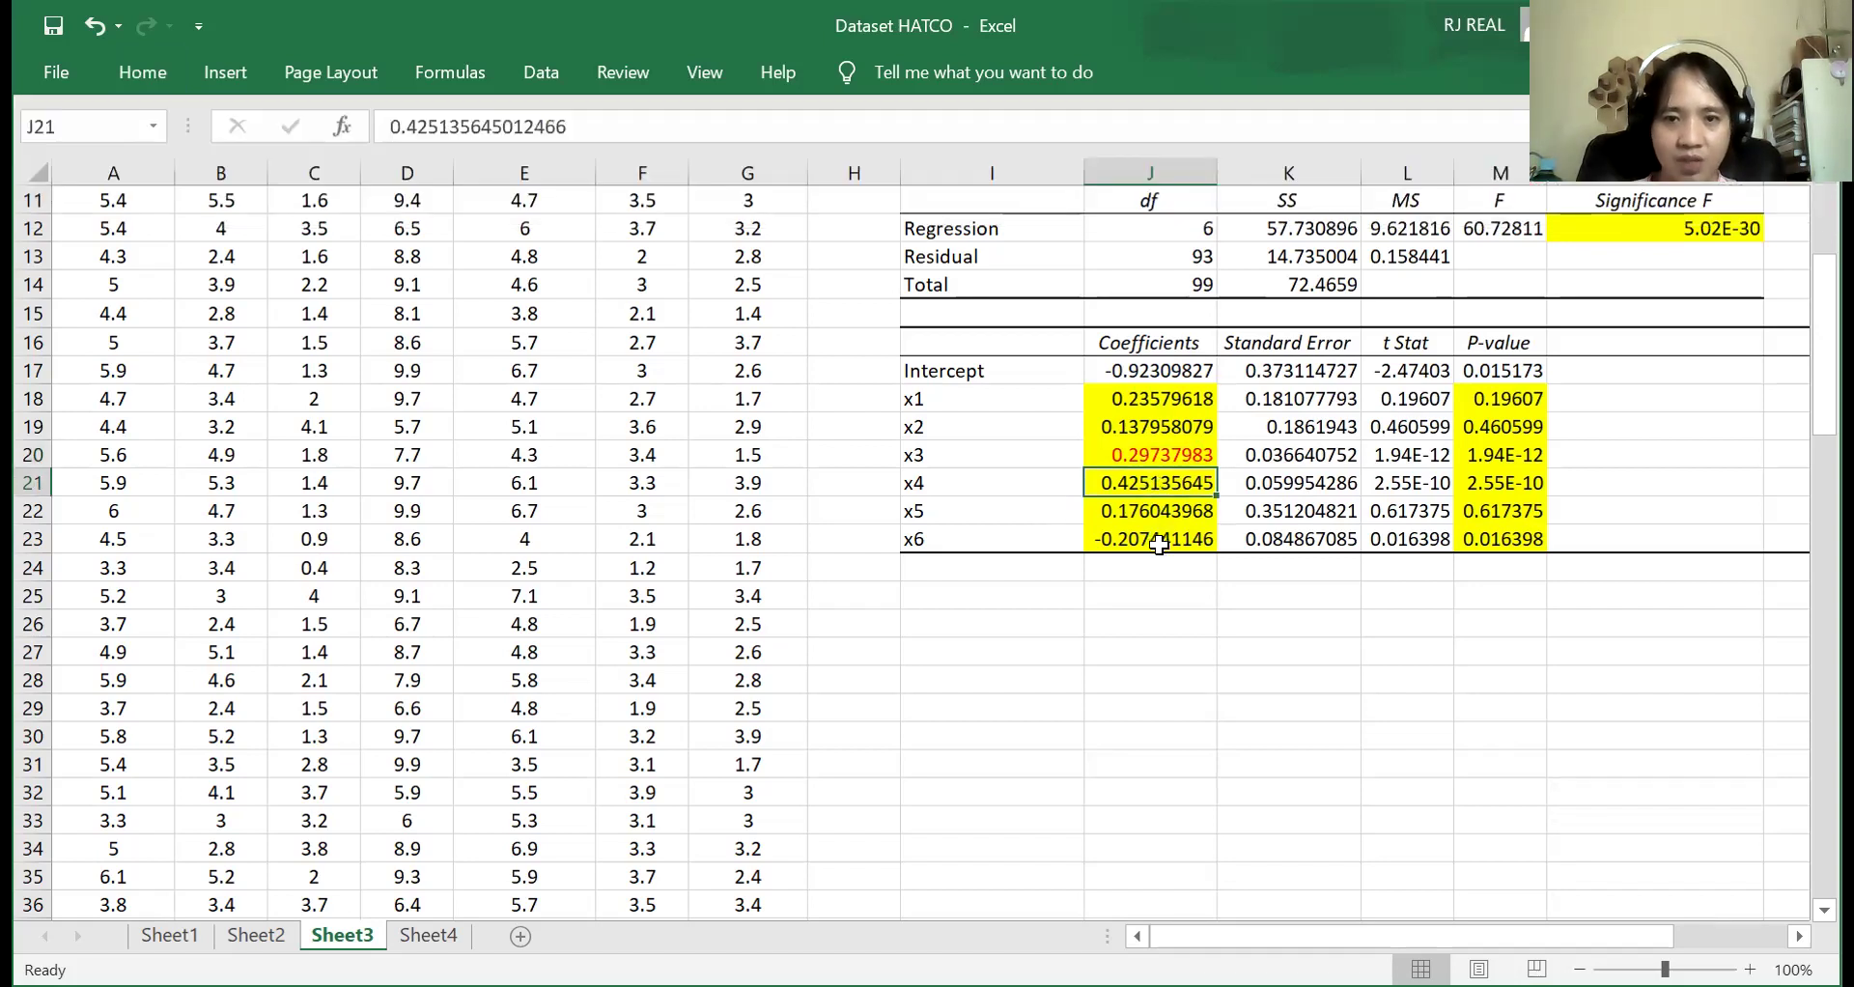
{"action": "left_click", "coordinate": [1156, 539], "text": "ctrl"}
{"action": "left_click", "coordinate": [177, 73]}
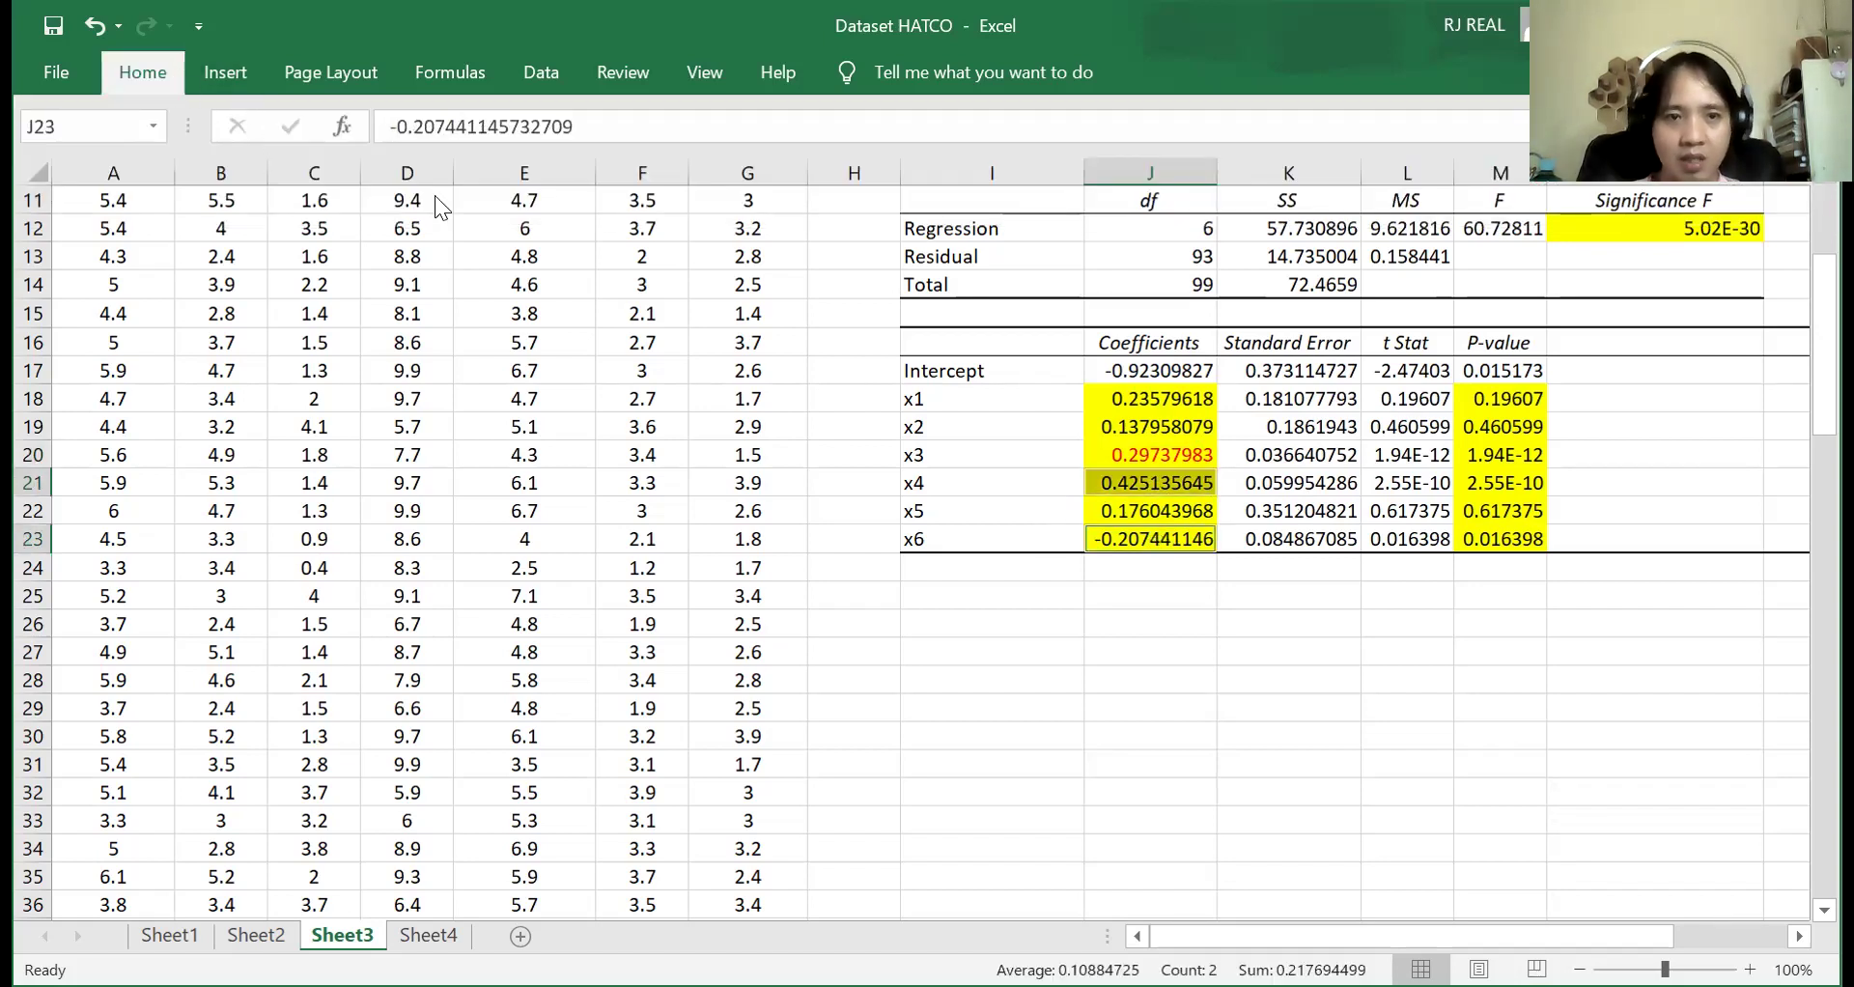
{"action": "left_click", "coordinate": [401, 172]}
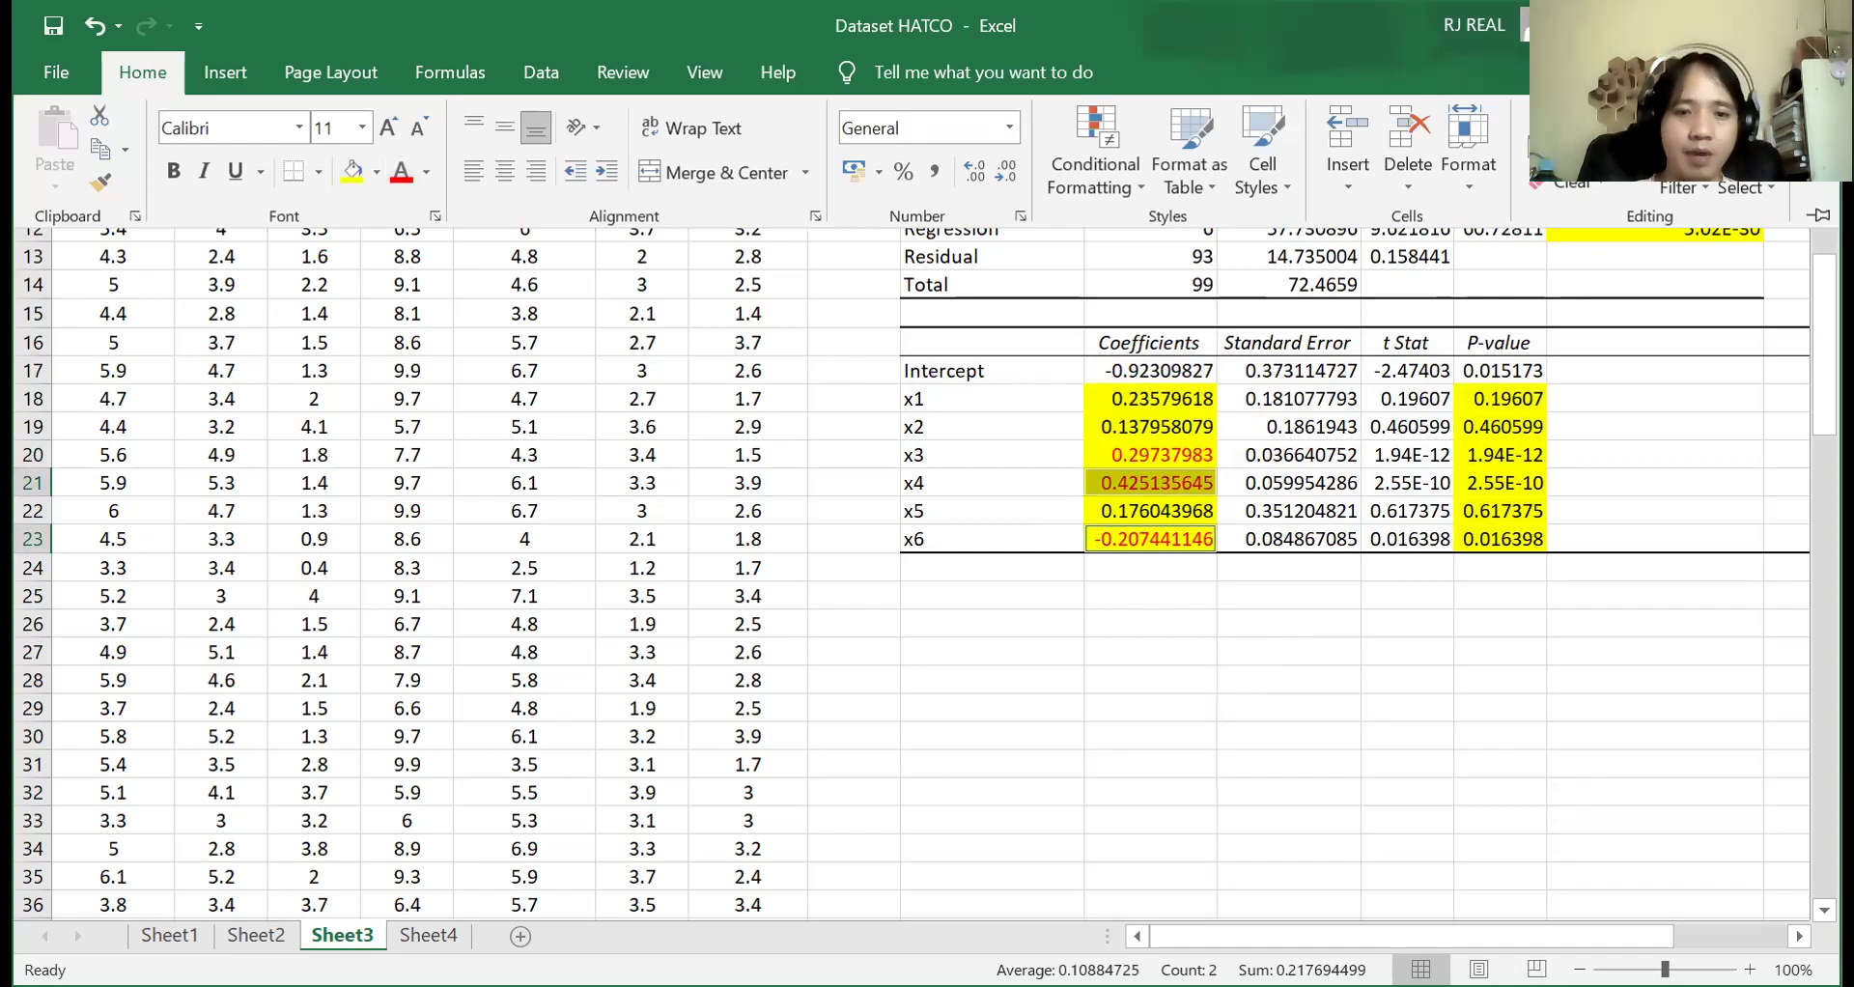
{"action": "key", "text": "Escape"}
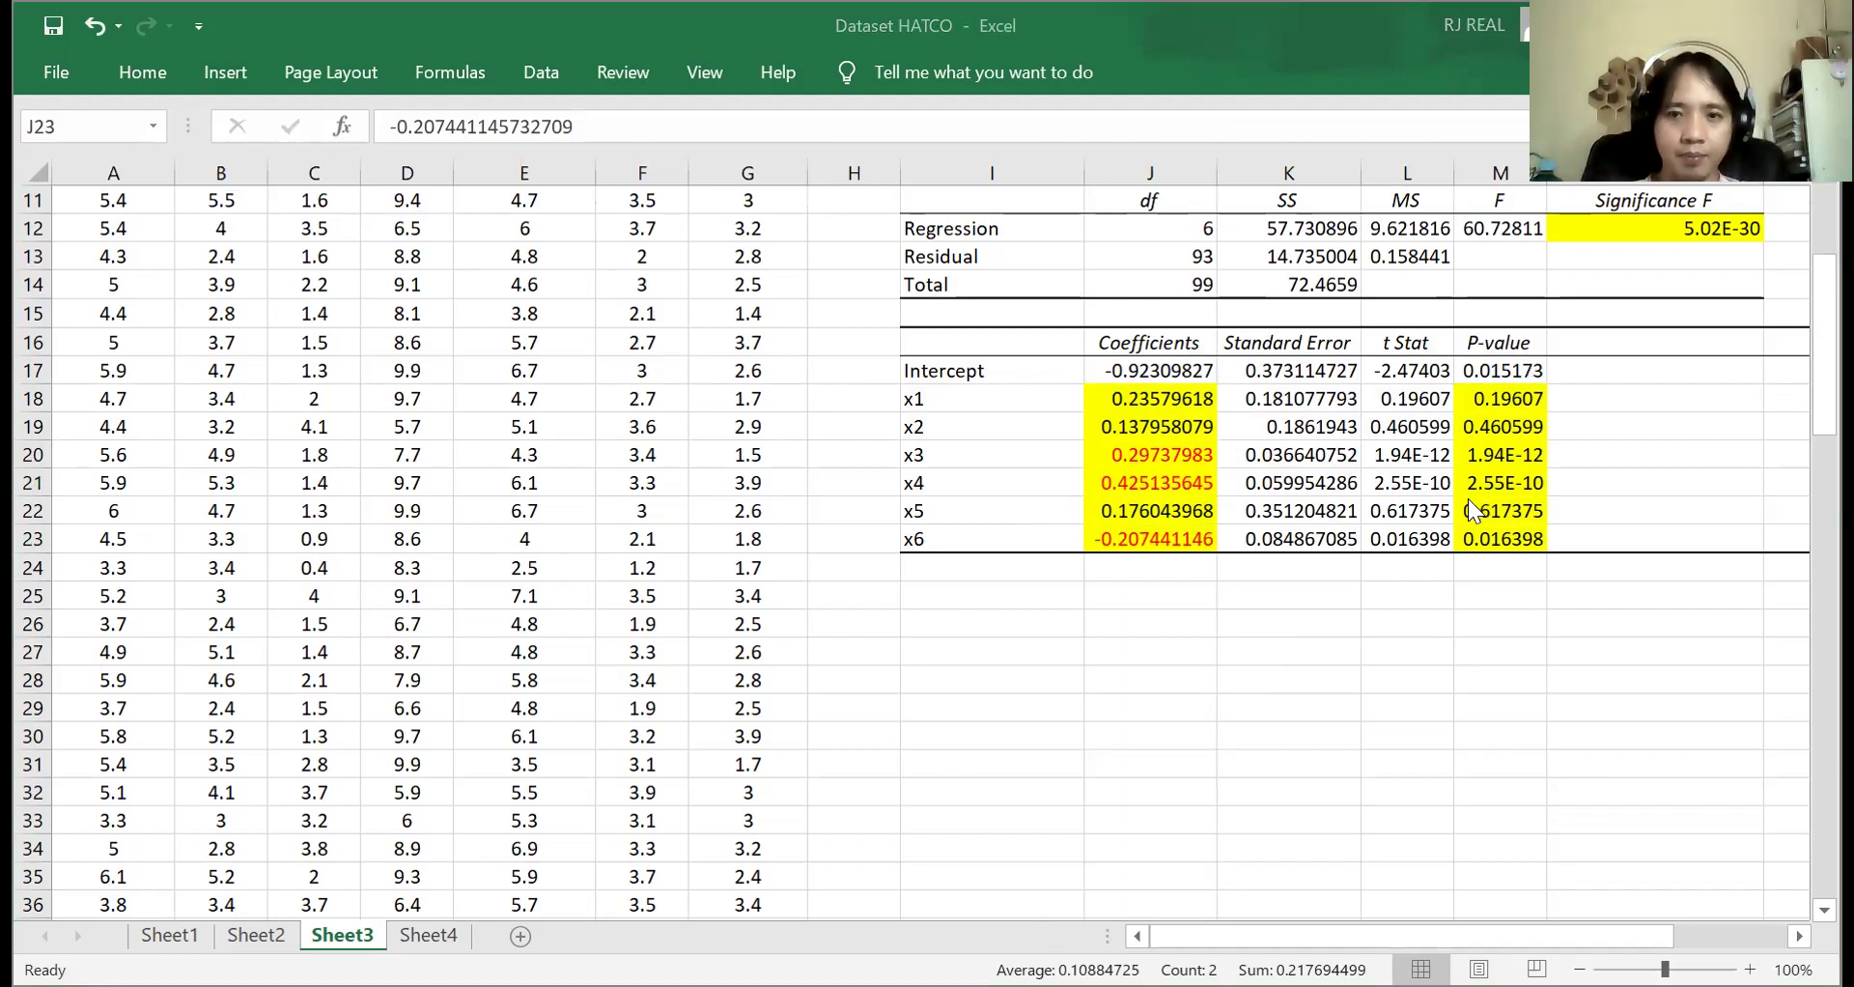
{"action": "scroll", "coordinate": [1409, 428], "scroll_direction": "down", "scroll_amount": 2}
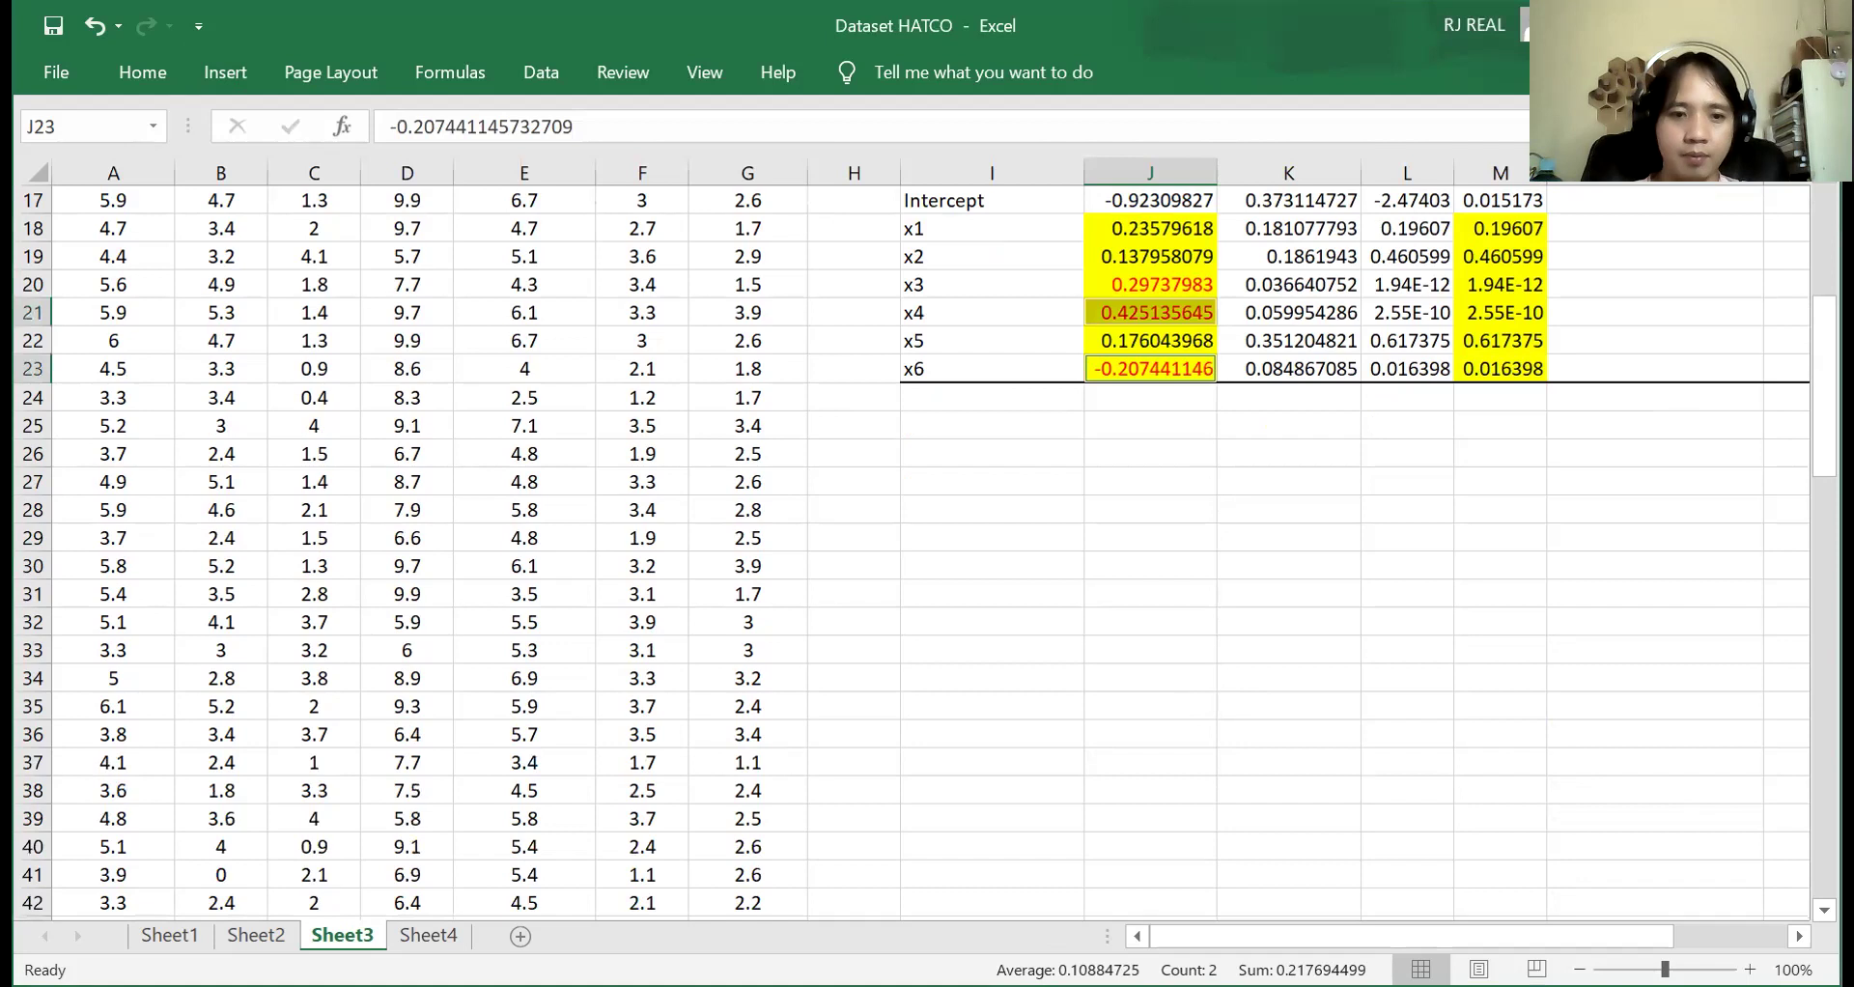
{"action": "key", "text": "alt+Tab"}
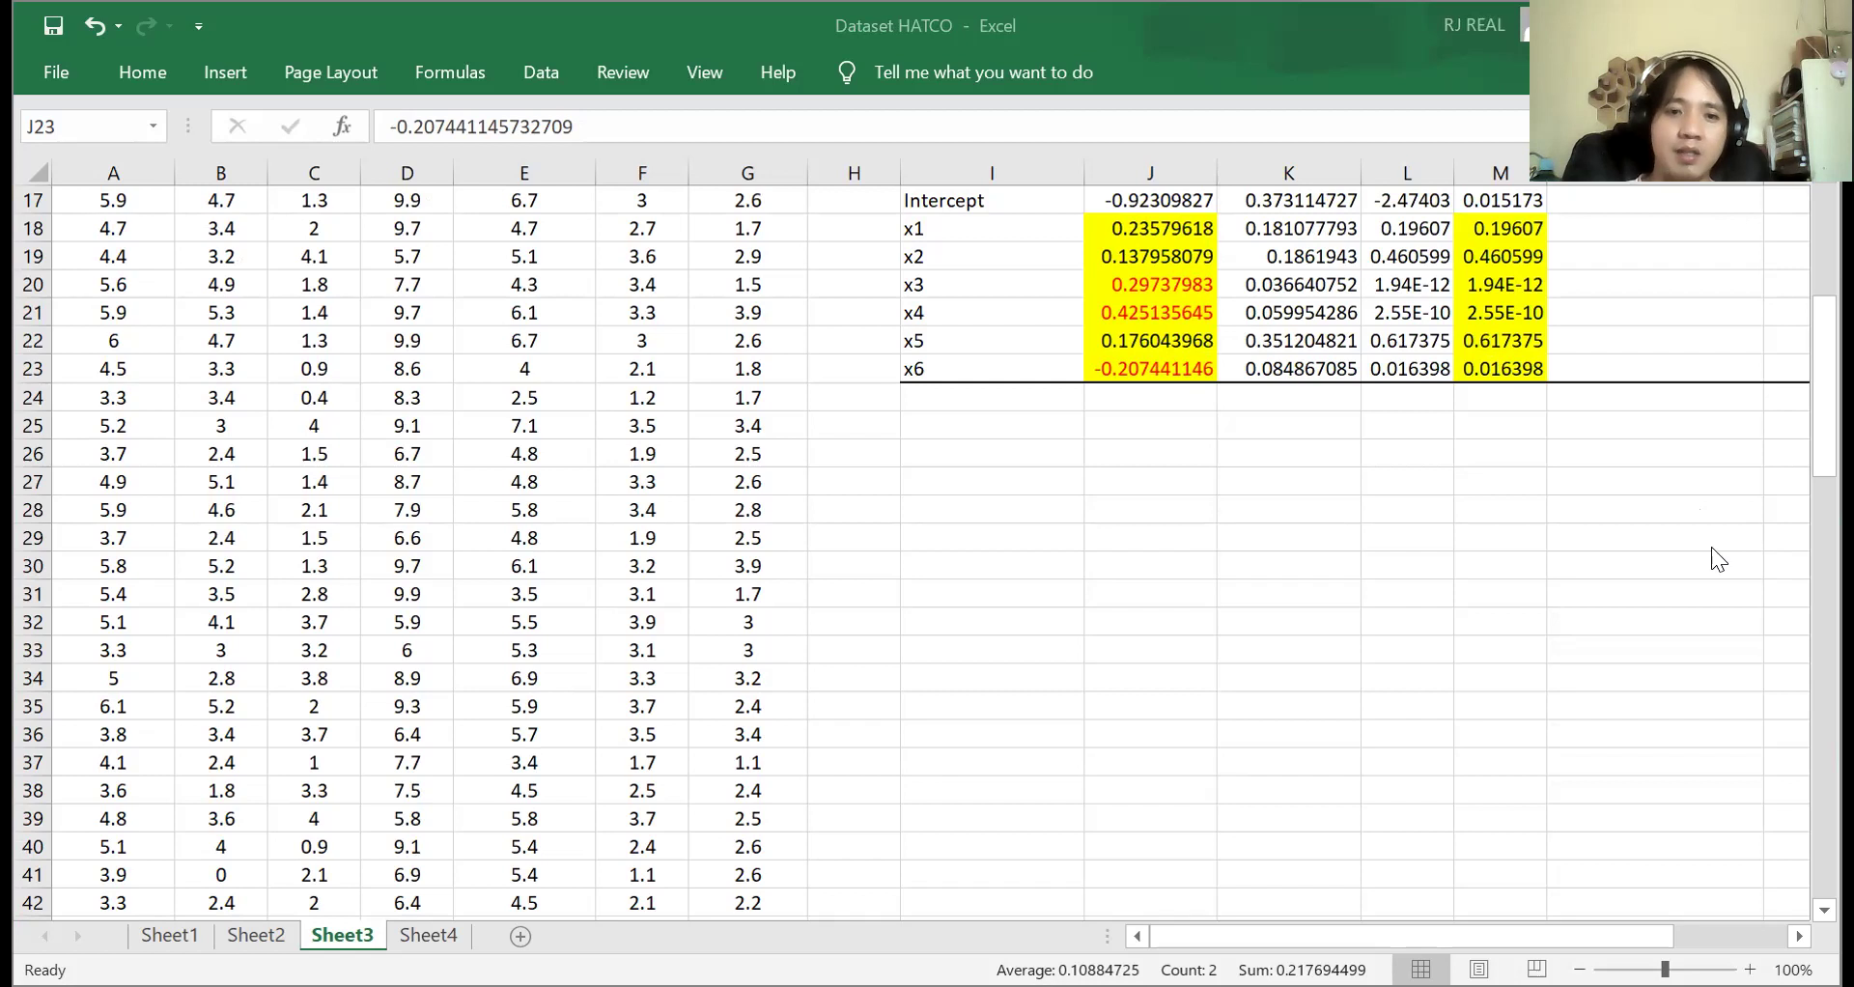
{"action": "left_click", "coordinate": [1497, 613]}
{"action": "key", "text": "alt+Tab"}
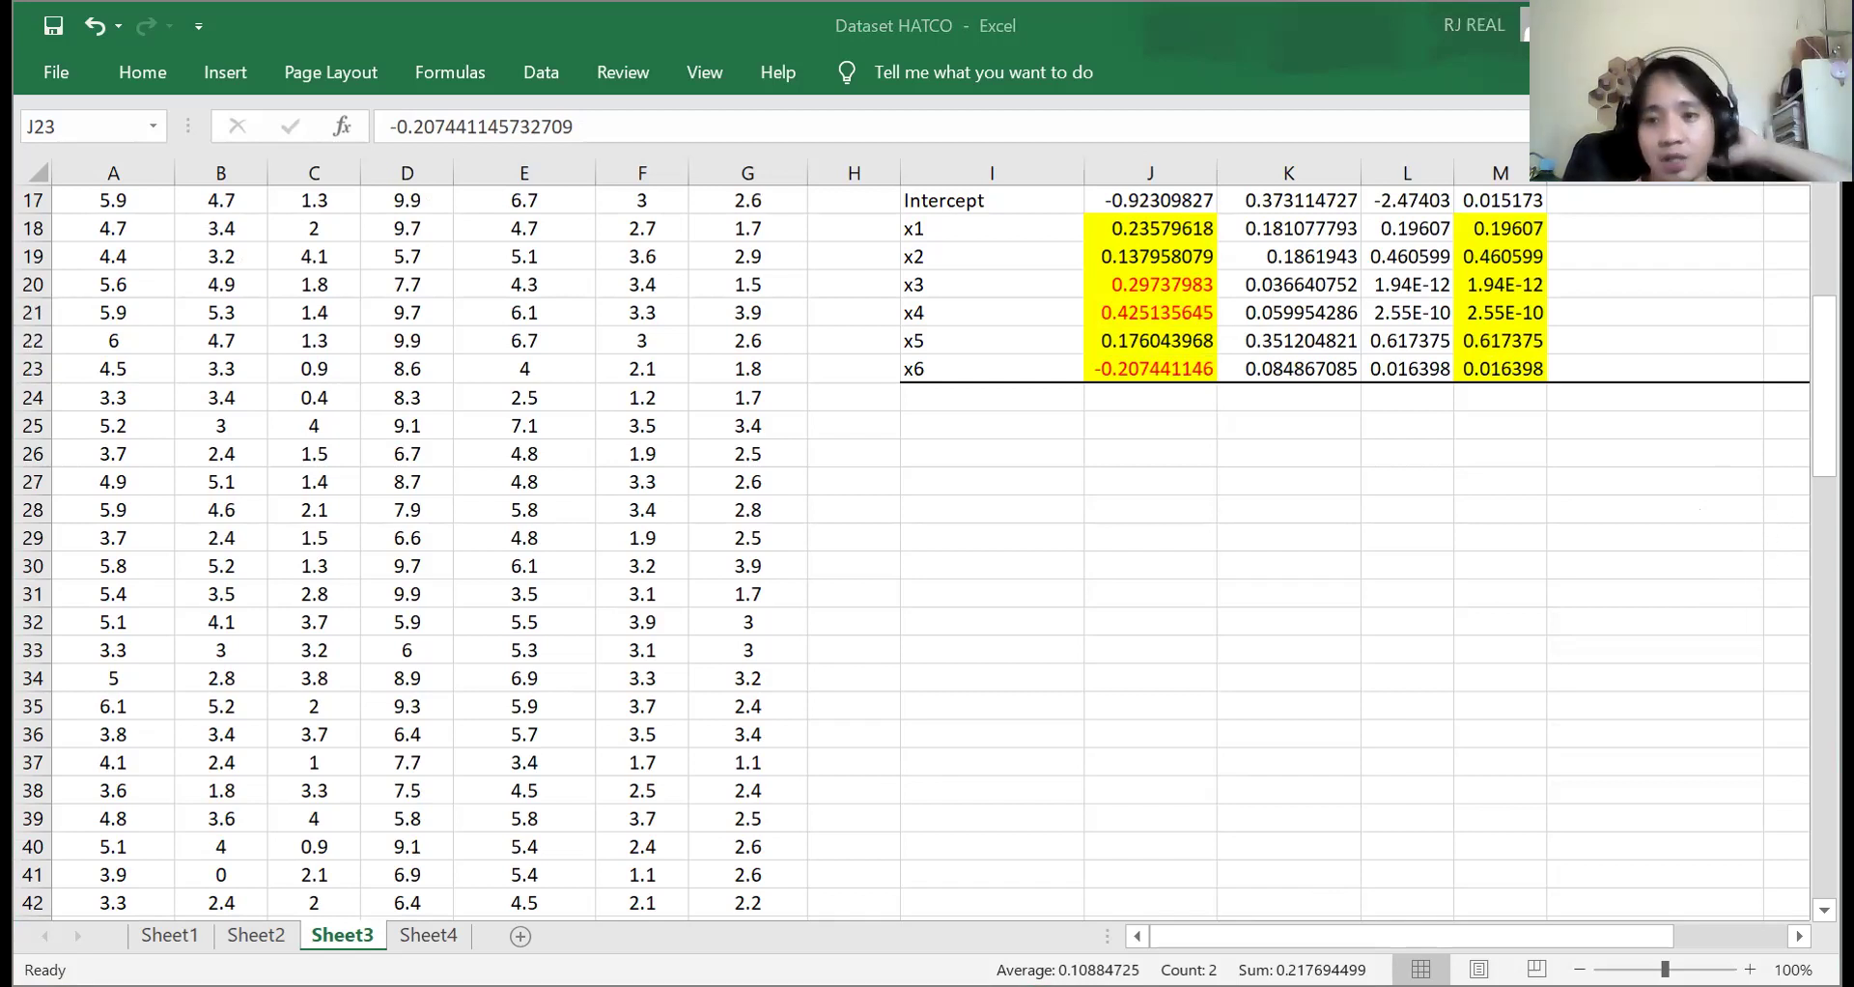
{"action": "left_click", "coordinate": [1233, 480]}
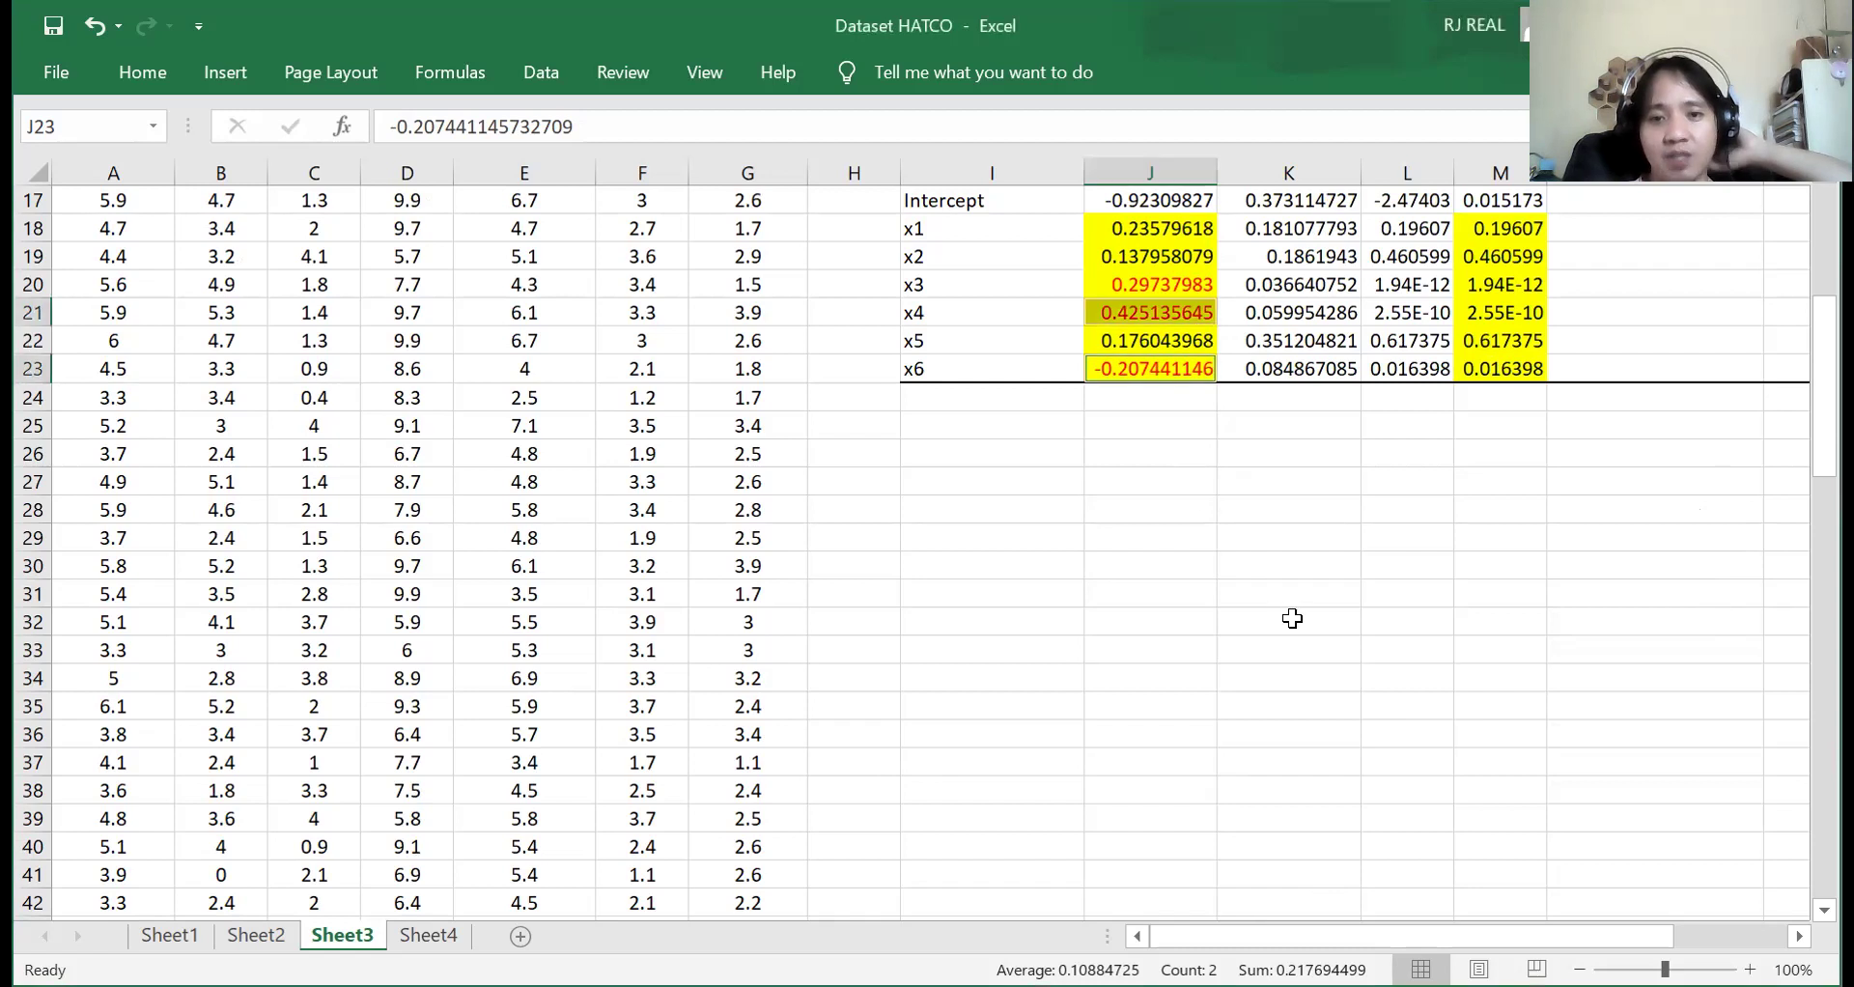
Step: Review the entire Summary Output block, covering the Regression Statistics, ANOVA and coefficients tables
{"action": "scroll", "coordinate": [1292, 618], "scroll_direction": "up", "scroll_amount": 3}
{"action": "left_click", "coordinate": [1250, 570]}
{"action": "scroll", "coordinate": [1257, 623], "scroll_direction": "up", "scroll_amount": 3}
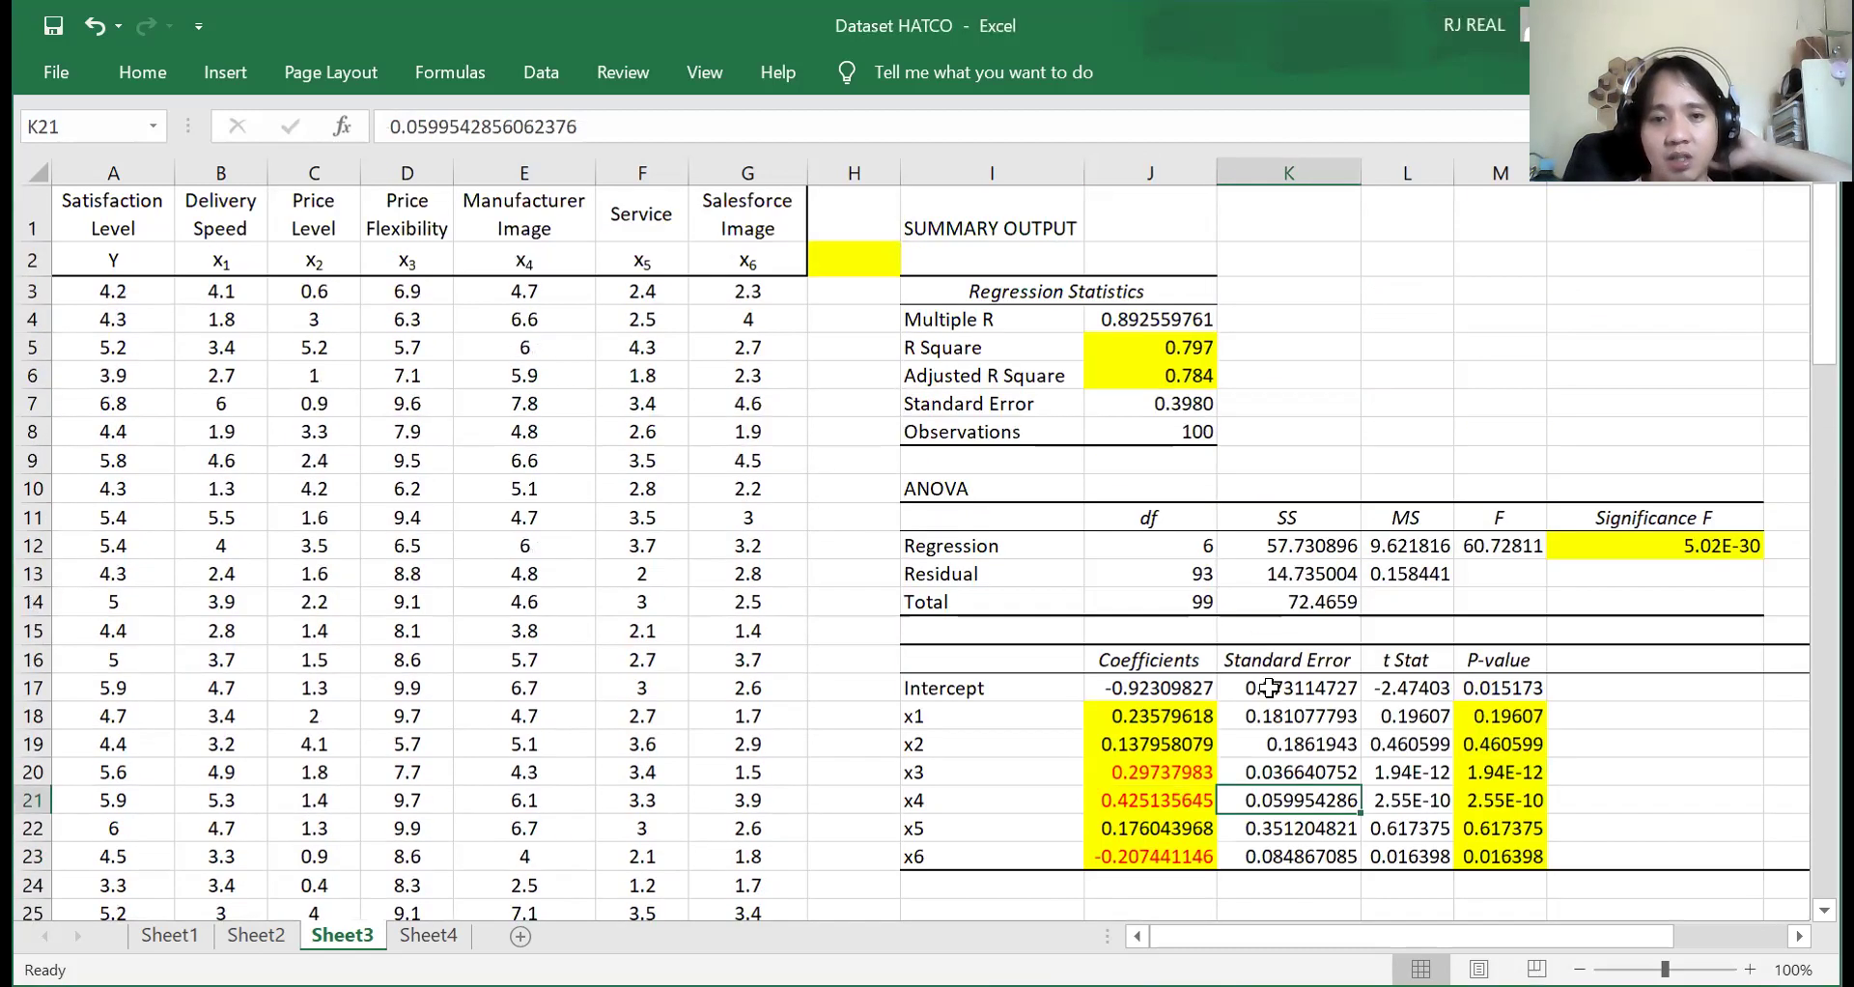
{"action": "left_click_drag", "start_coordinate": [985, 242], "coordinate": [1718, 854]}
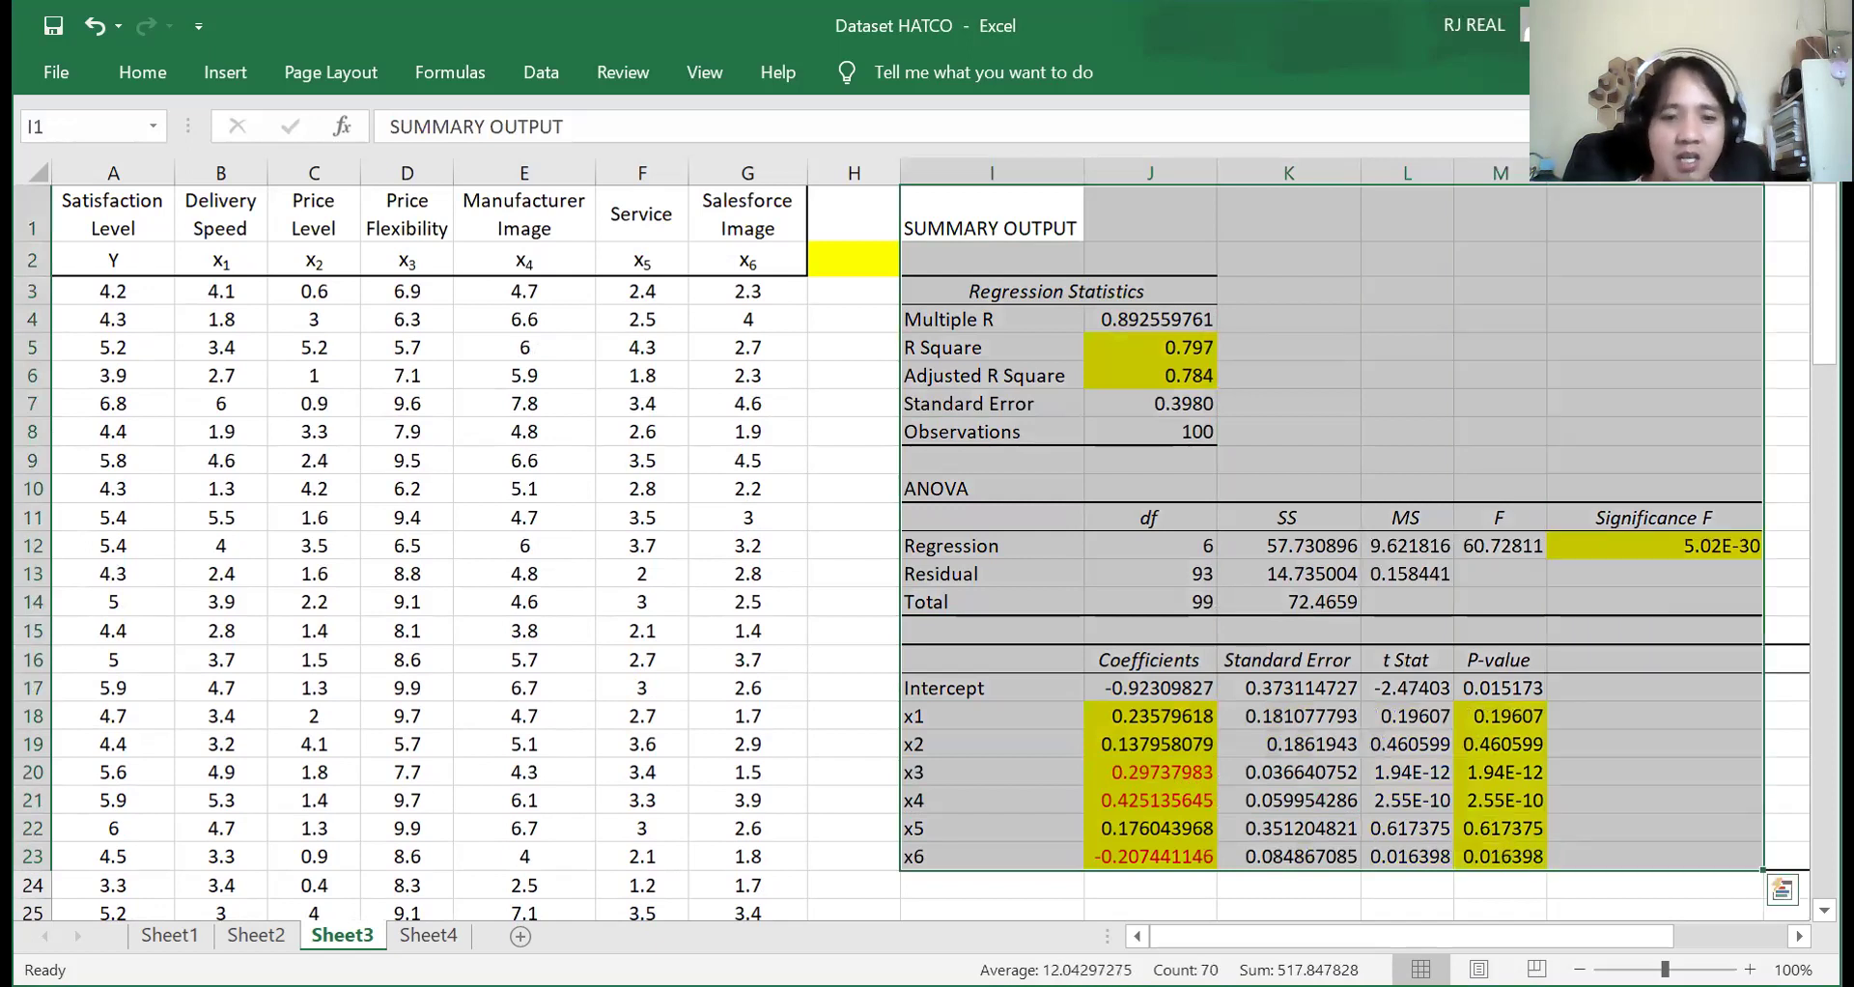
{"action": "key", "text": "alt+Tab"}
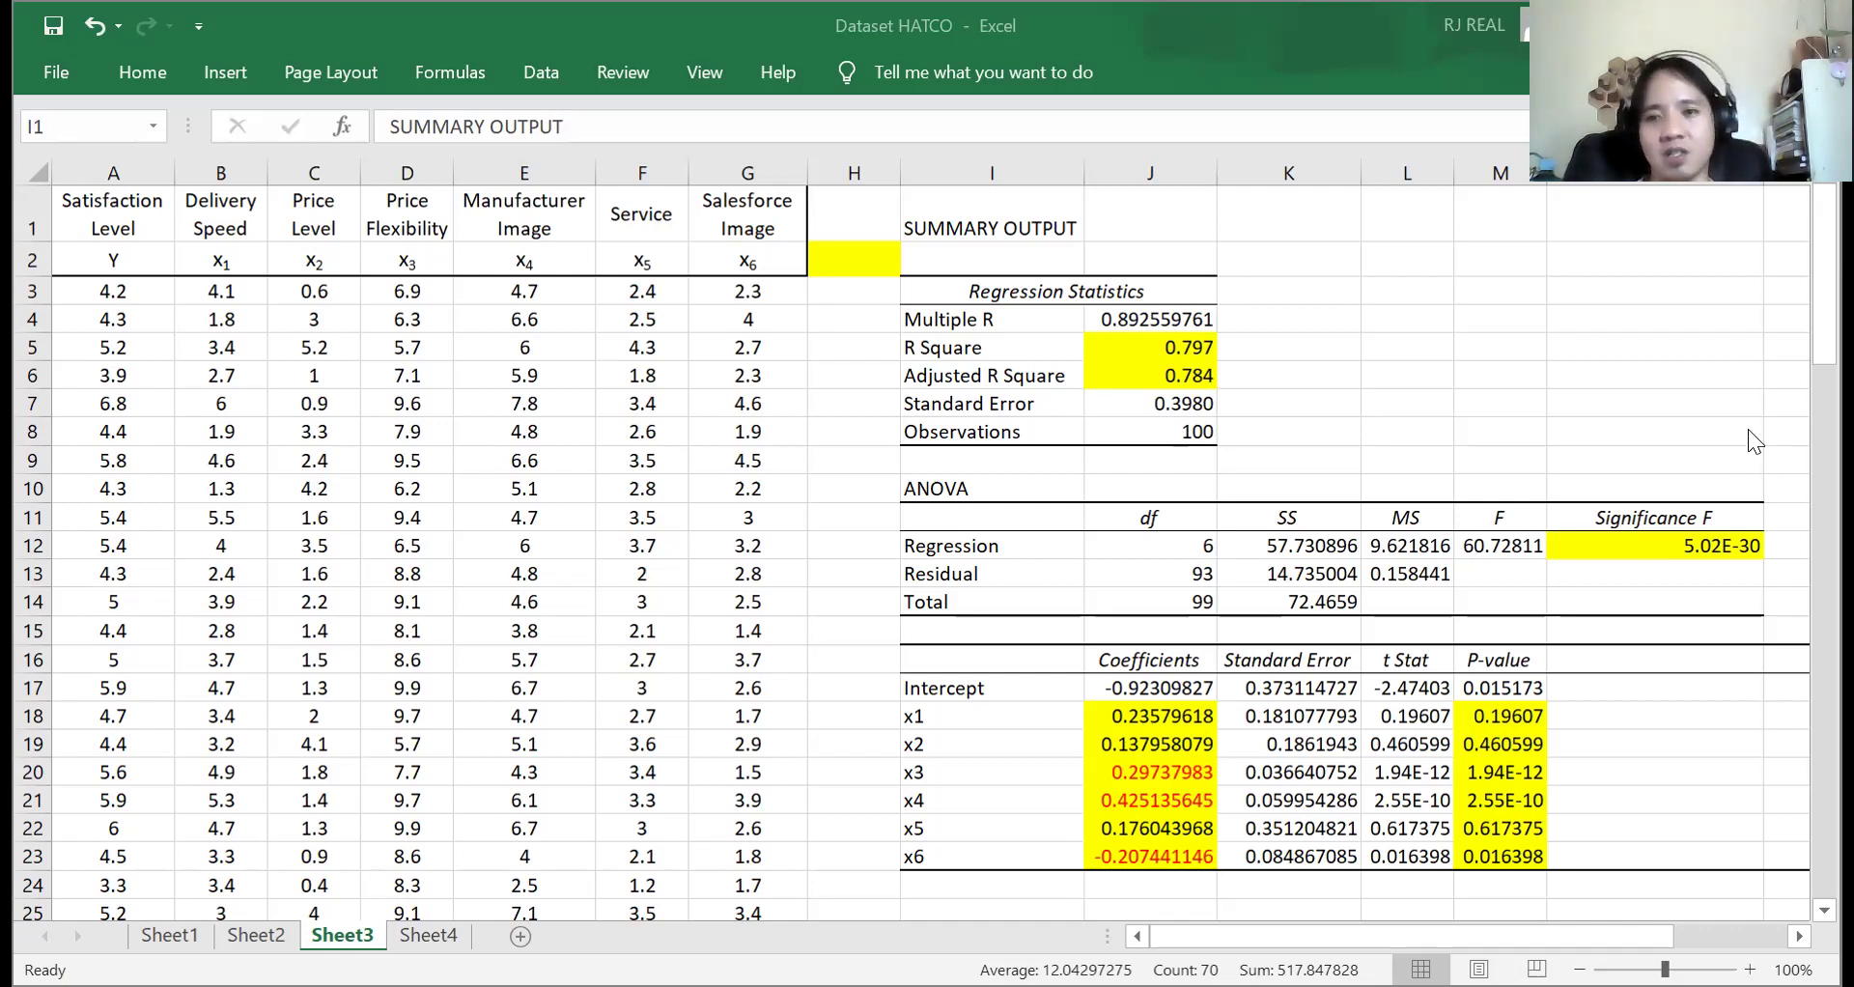
{"action": "key", "text": "ctrl+a"}
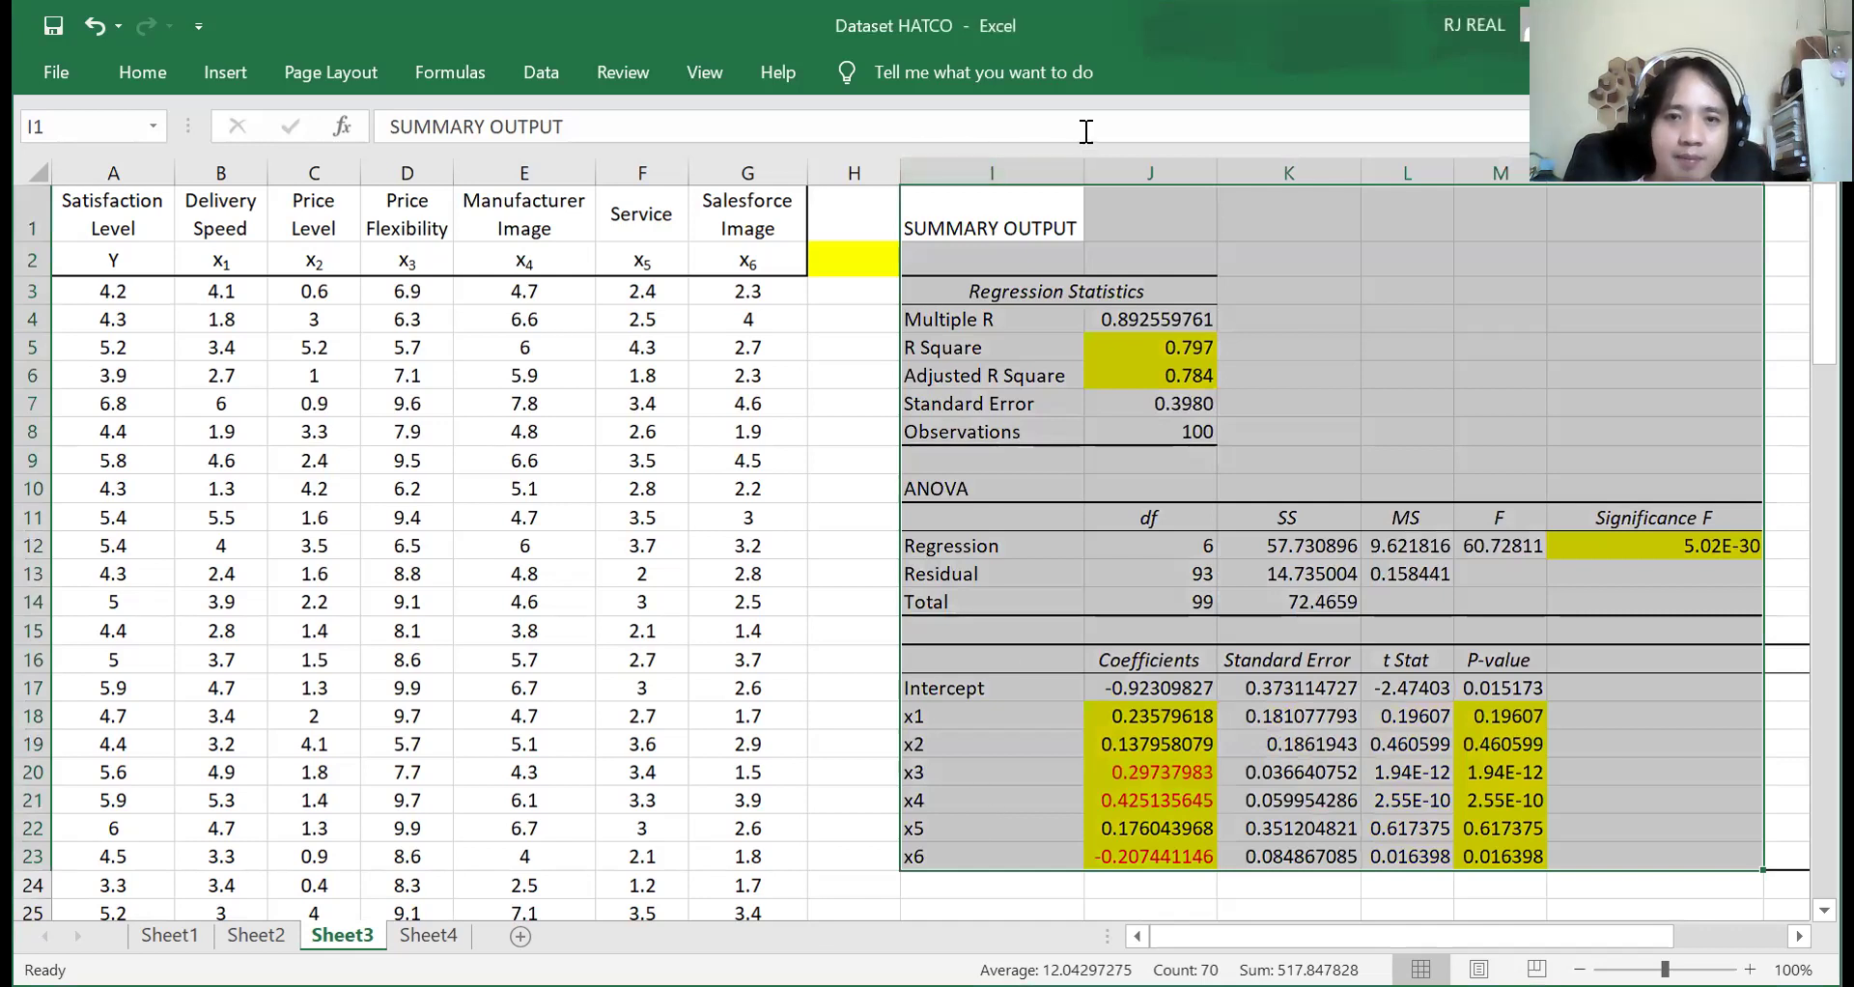